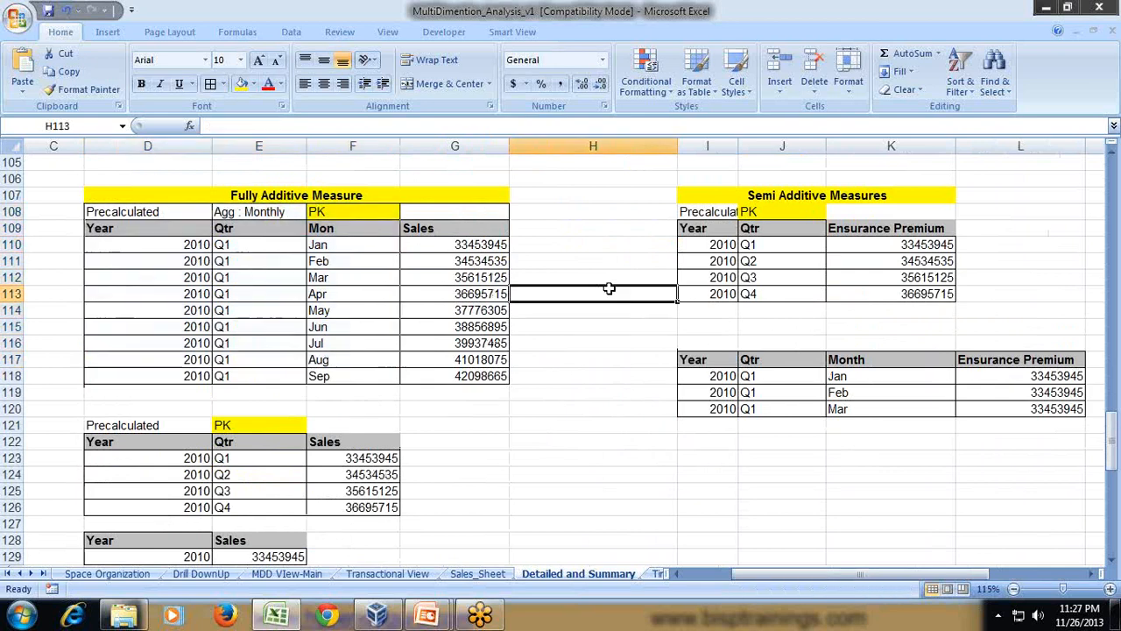
- Examine the Fully Additive Measure table's year, quarter and month headings and its monthly Sales values
click(338, 195)
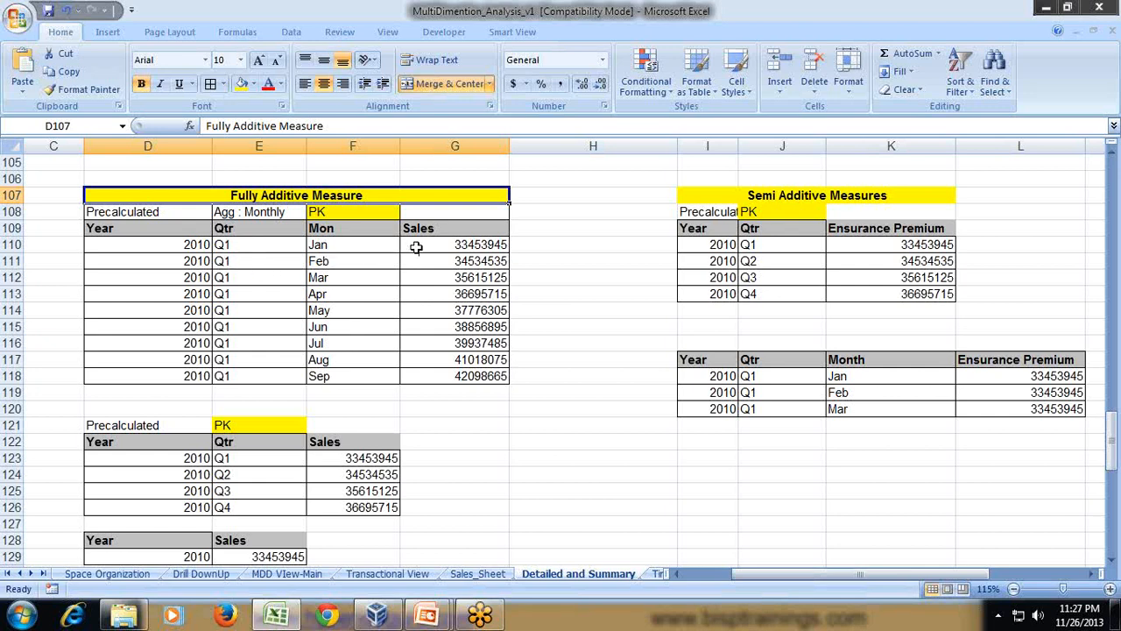
click(437, 230)
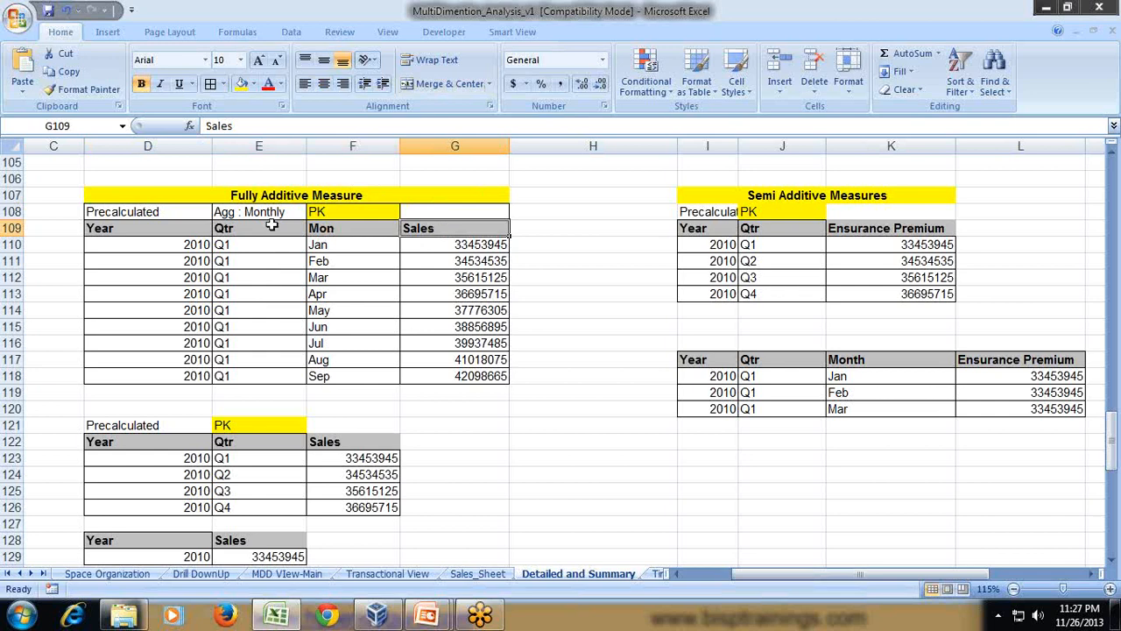
click(180, 230)
click(232, 229)
click(330, 229)
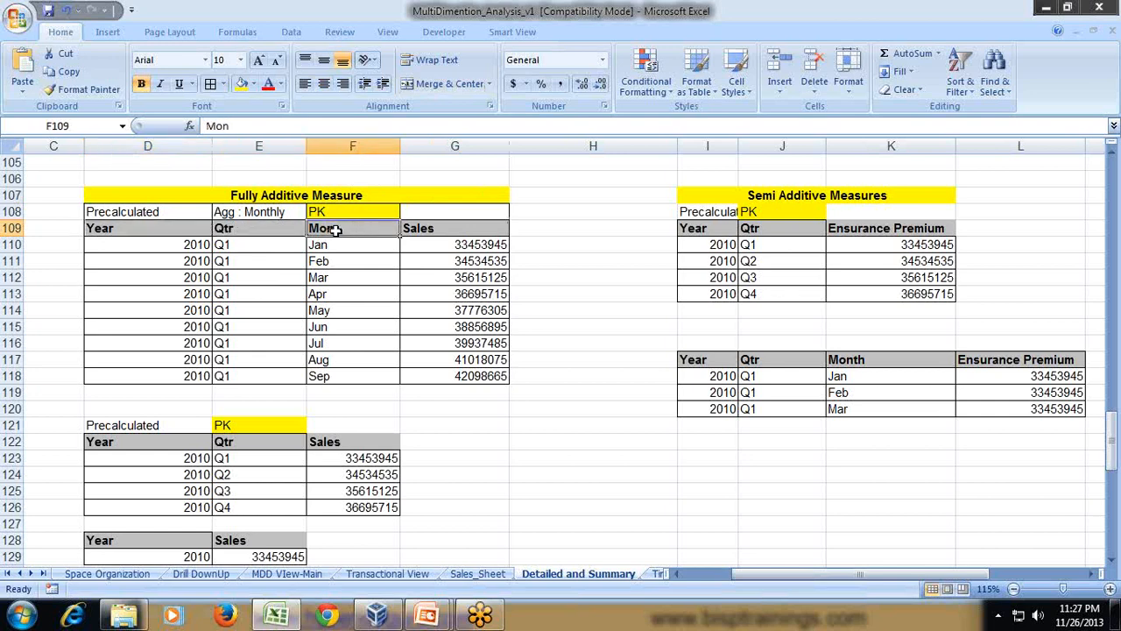
drag(464, 245, 473, 375)
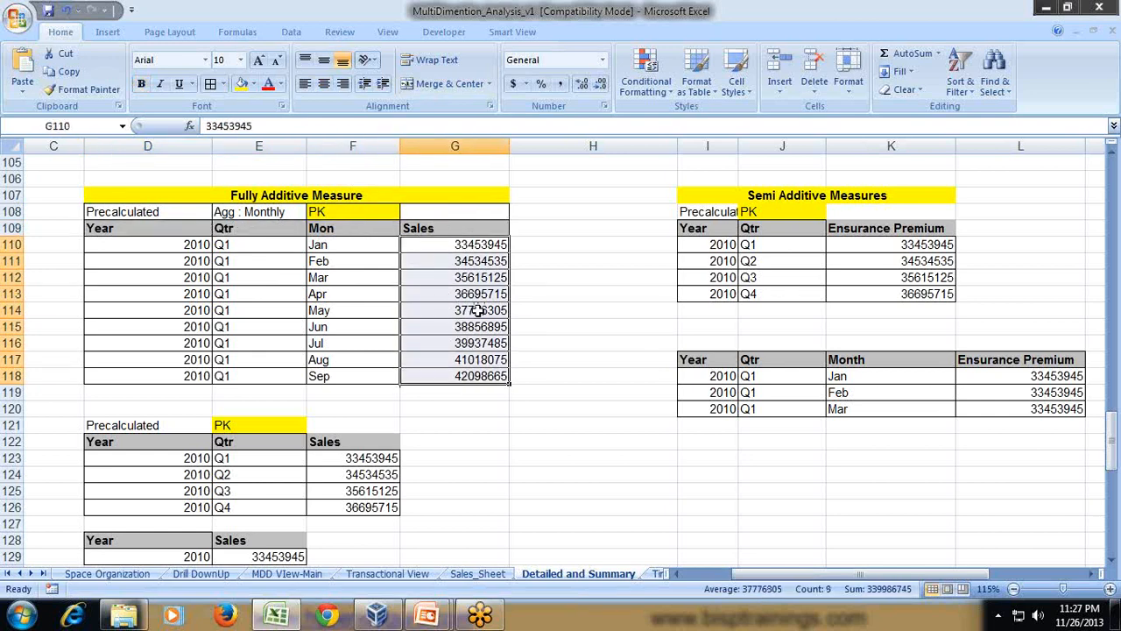
- Compare the monthly Sales rows with the precalculated quarterly and yearly Sales tables to see how the first-quarter months roll up
scroll(571, 286, down, 1)
drag(128, 373, 336, 465)
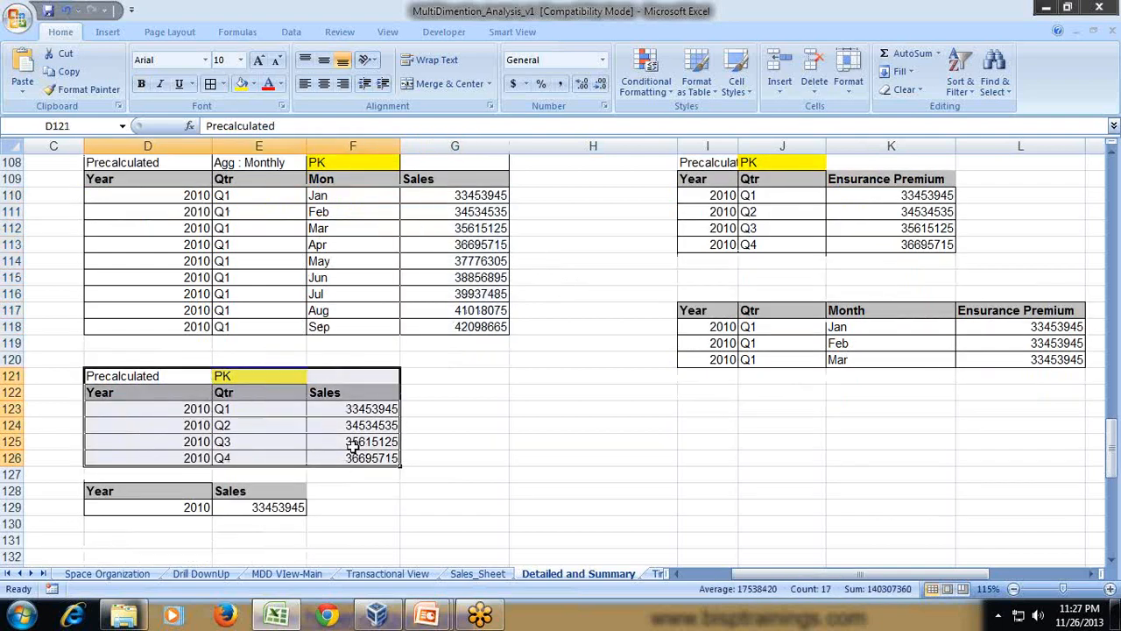
click(450, 360)
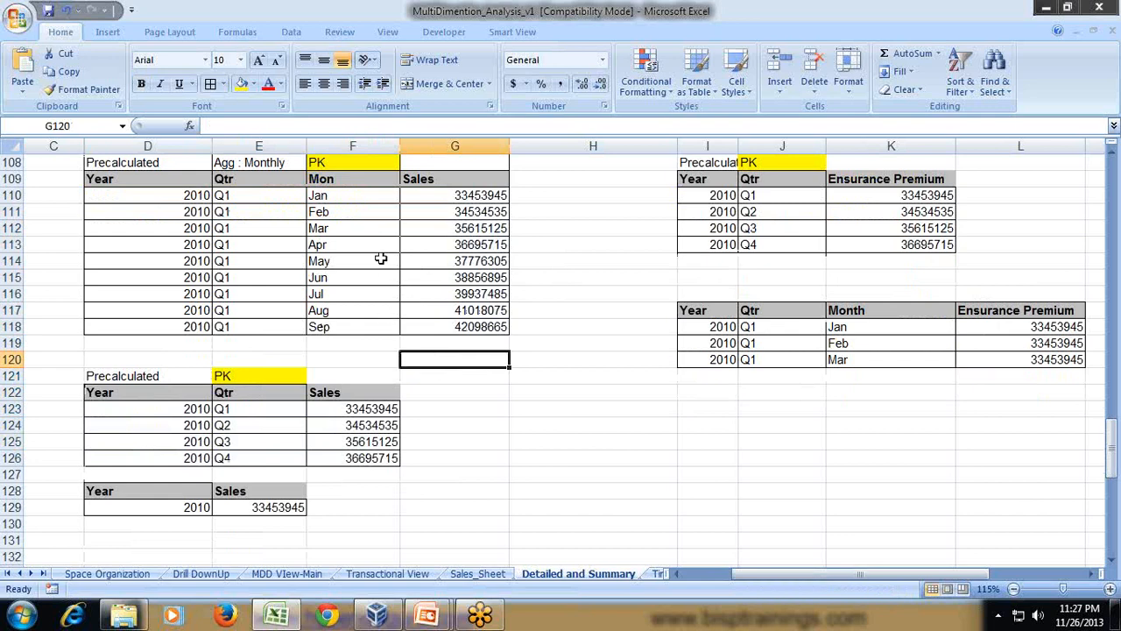
click(367, 207)
drag(275, 408, 336, 457)
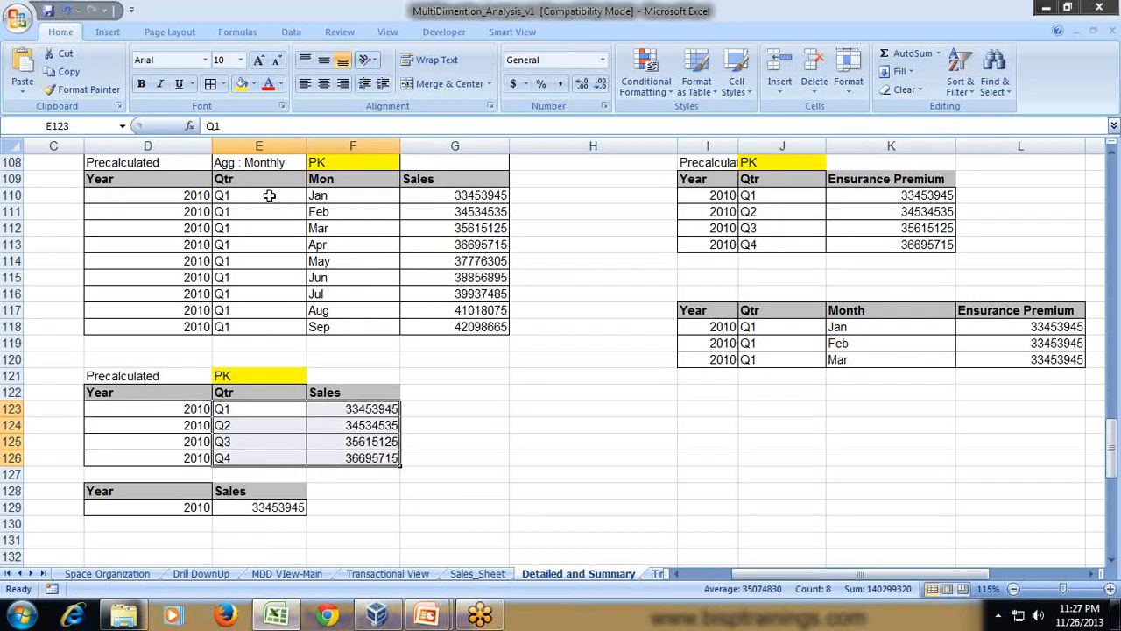
drag(268, 195, 271, 222)
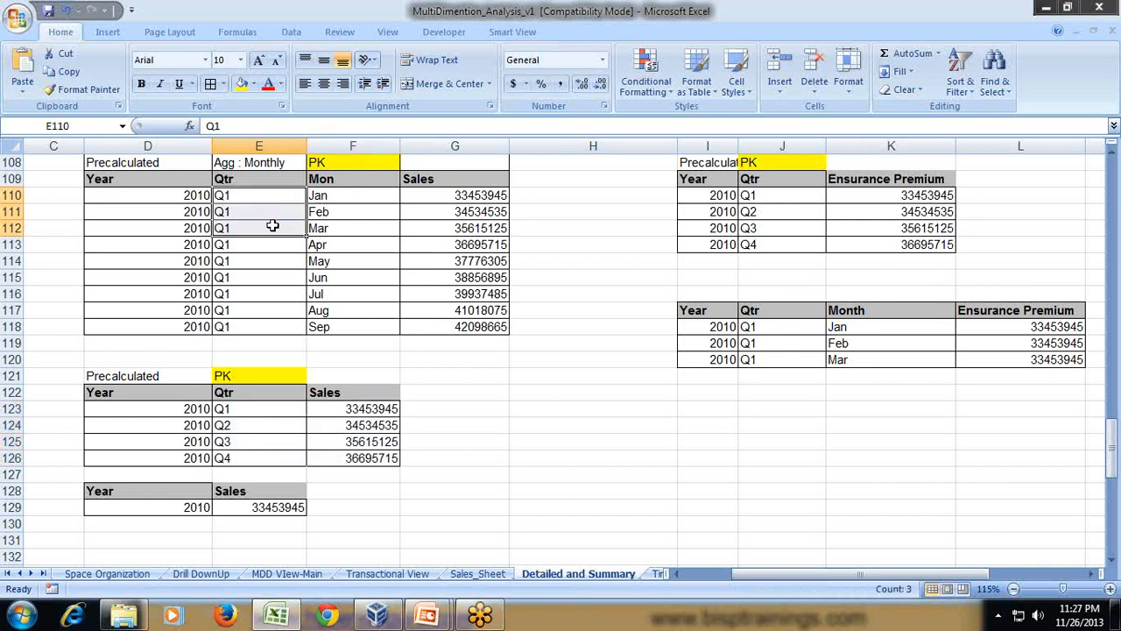
drag(362, 195, 418, 230)
click(469, 217)
drag(470, 195, 474, 229)
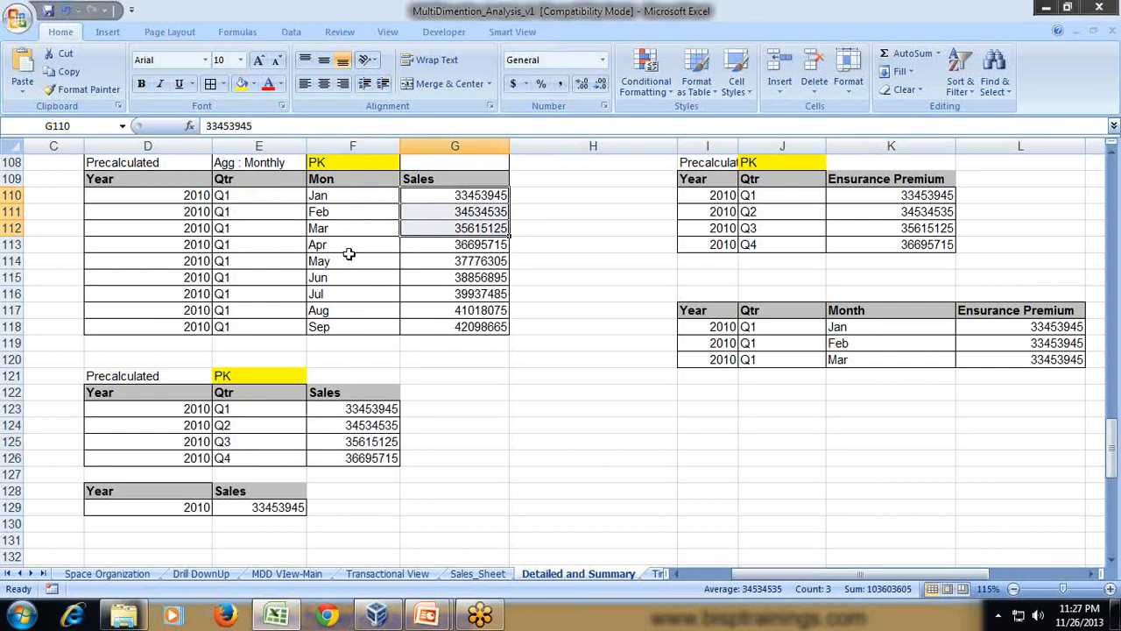
click(348, 217)
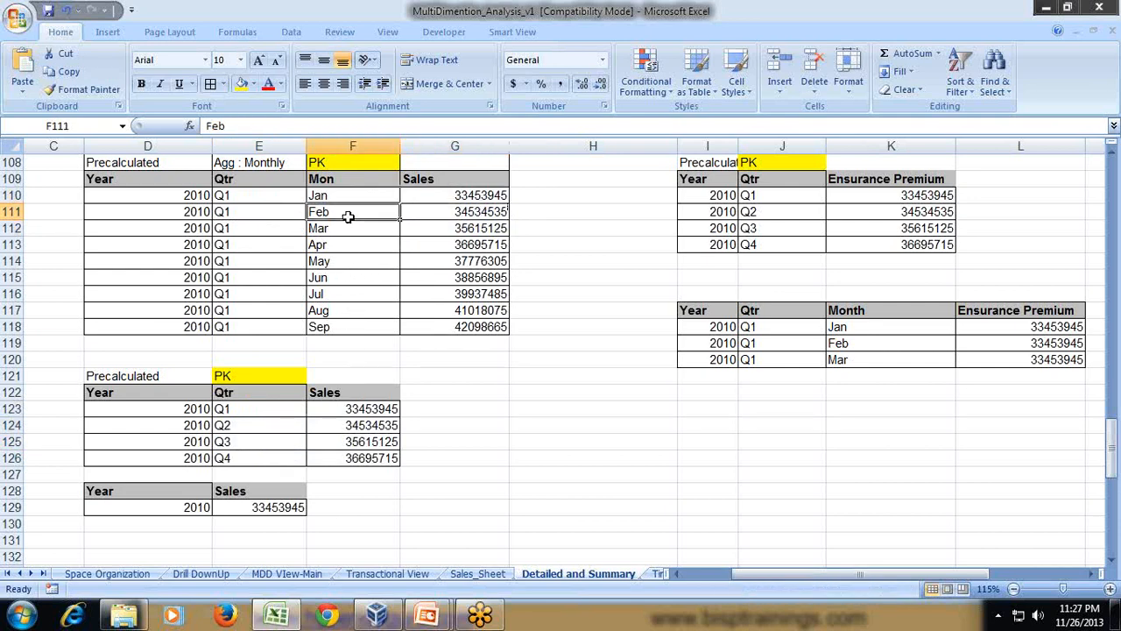
click(269, 210)
scroll(352, 294, down, 1)
click(274, 455)
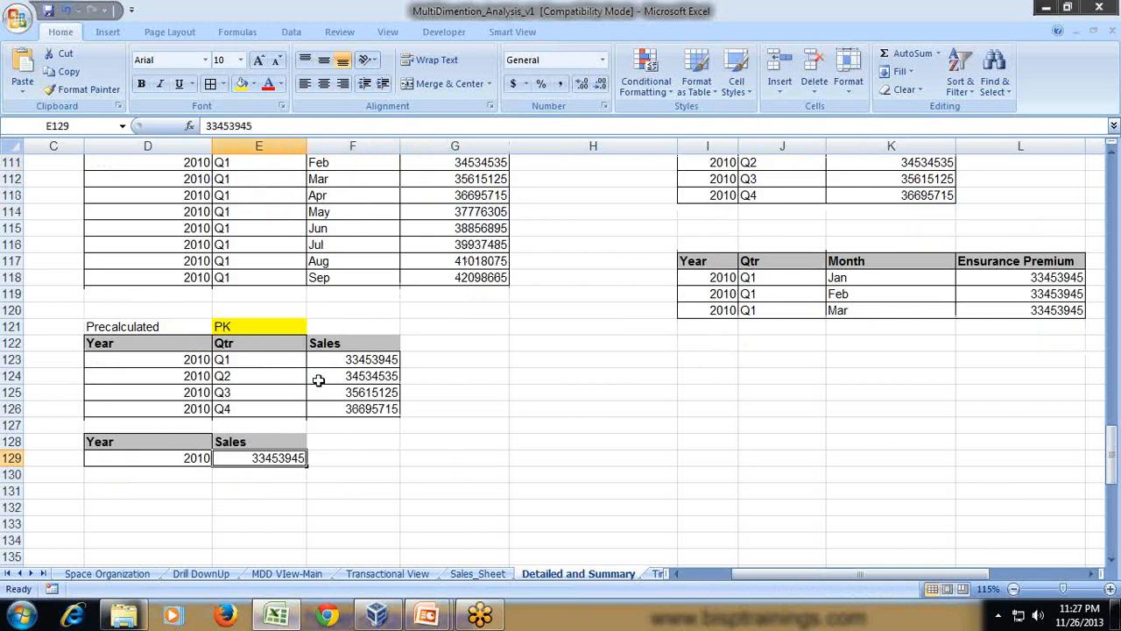
scroll(321, 374, up, 1)
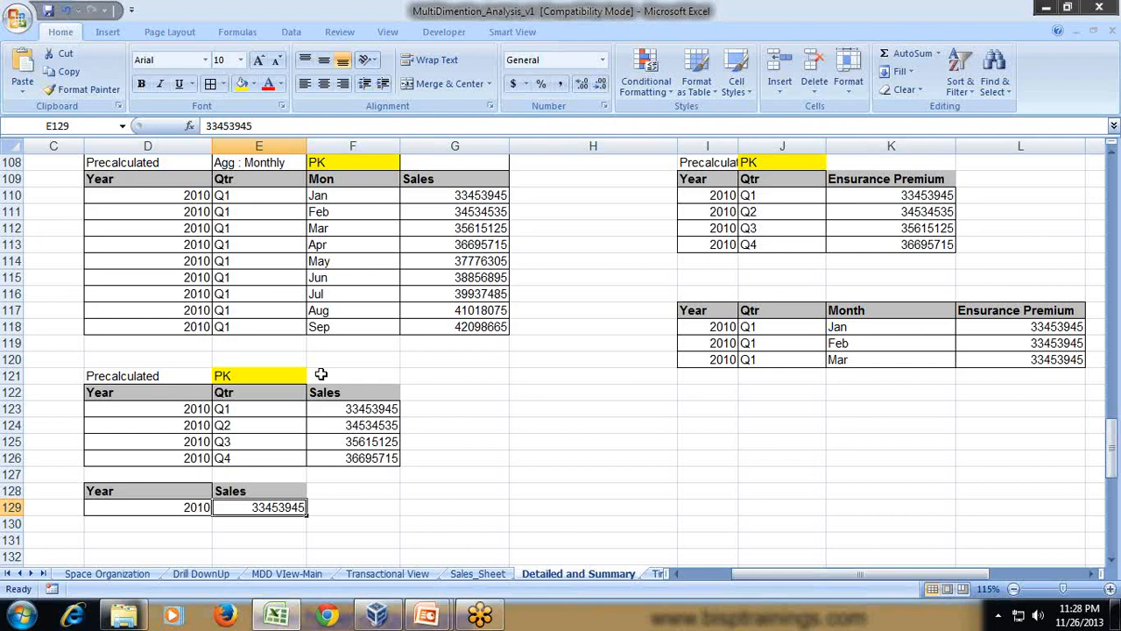
scroll(472, 366, up, 1)
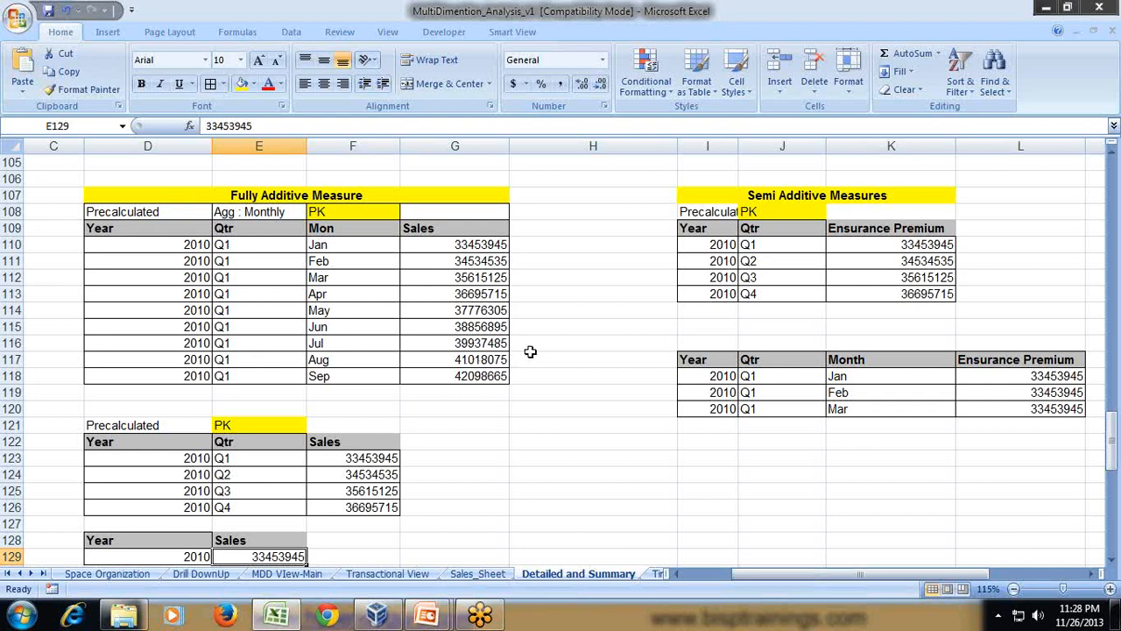
- Examine the Semi Additive Measures table's Ensurance Premium values for each quarter of 2010
click(786, 198)
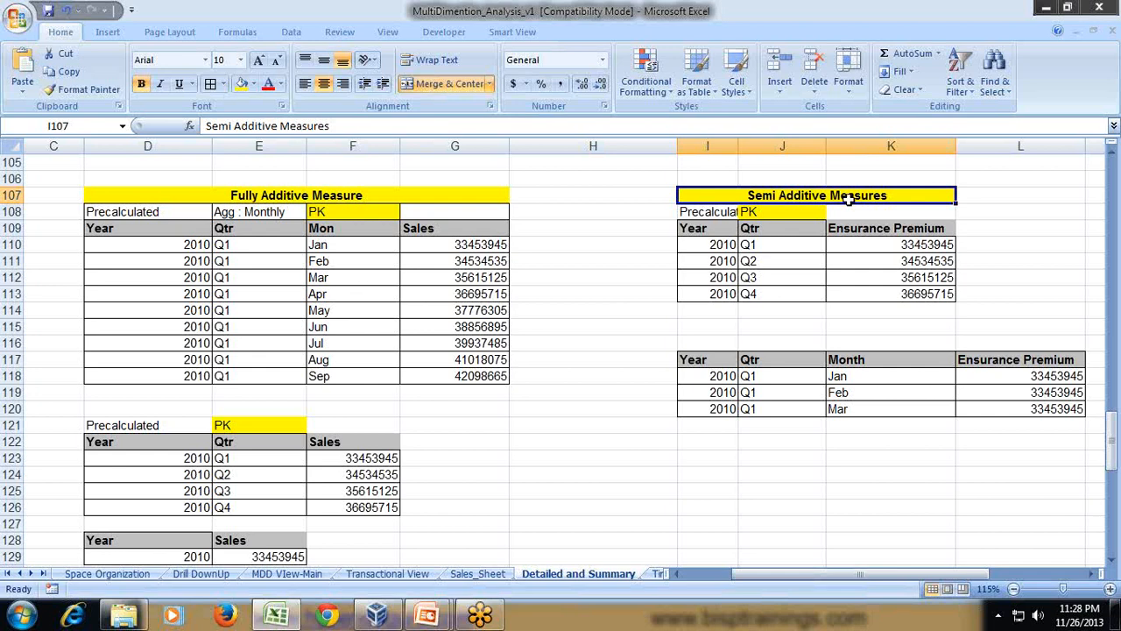
click(905, 229)
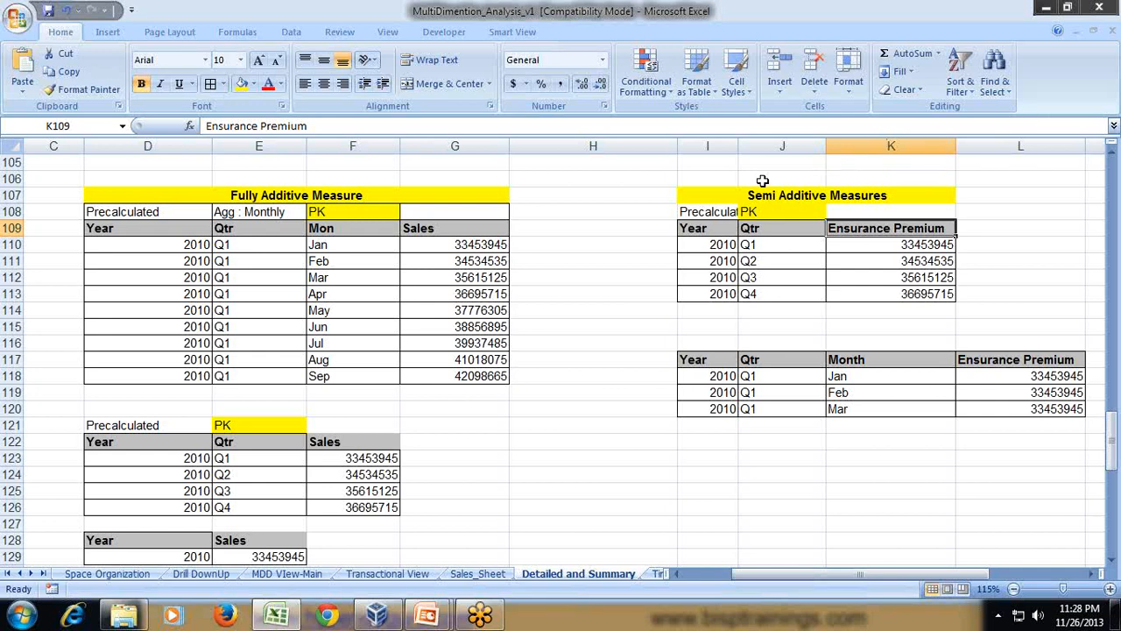
drag(706, 231, 887, 294)
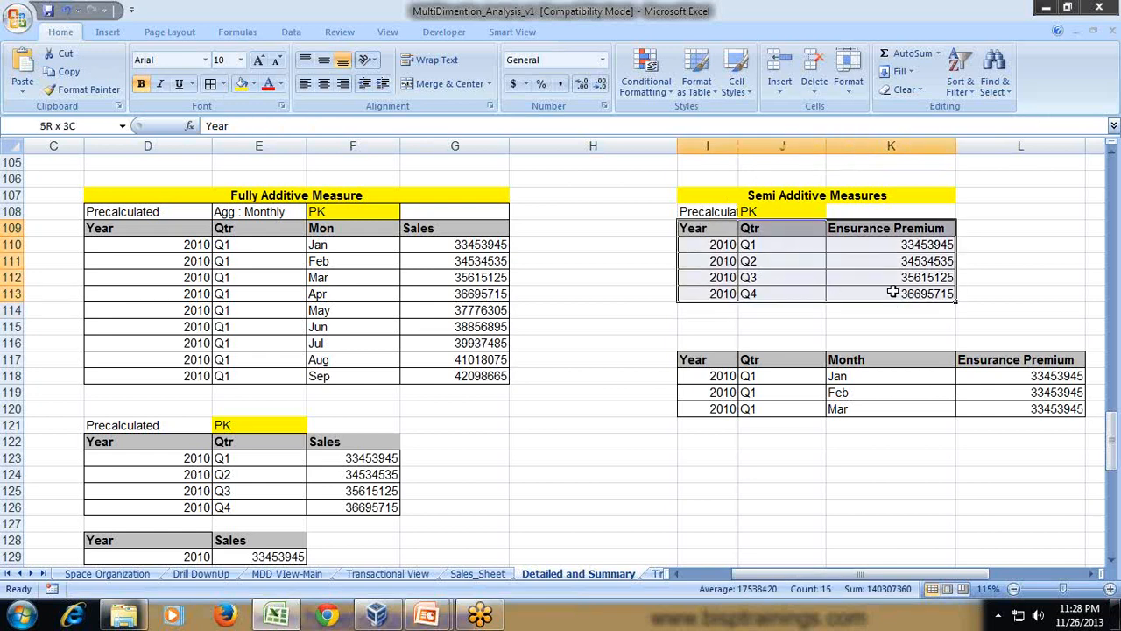
click(981, 259)
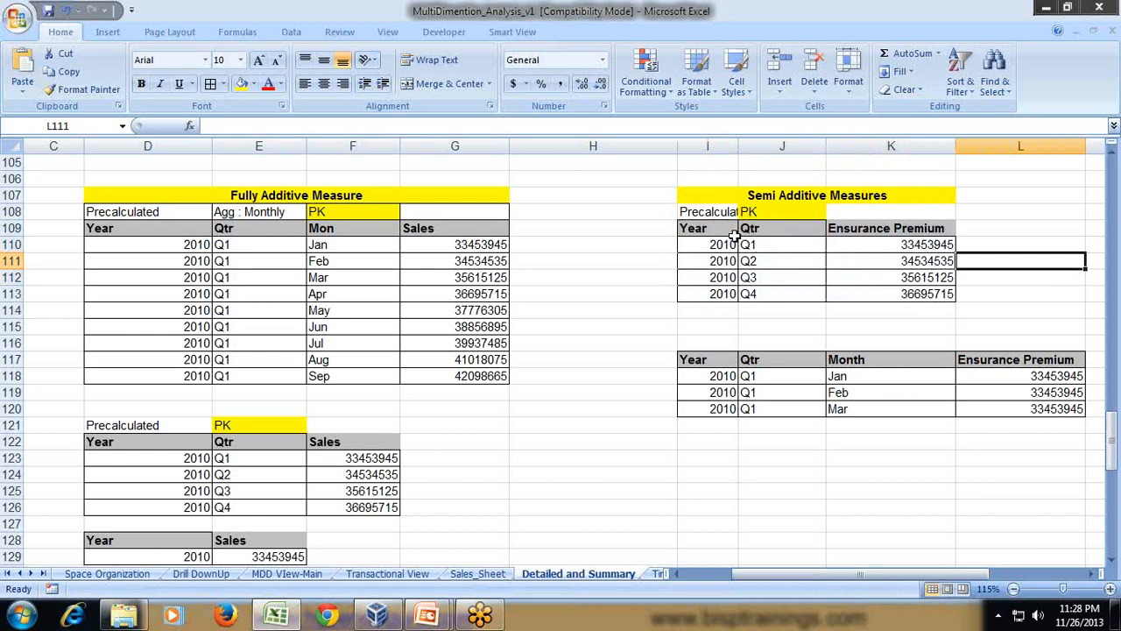
click(920, 245)
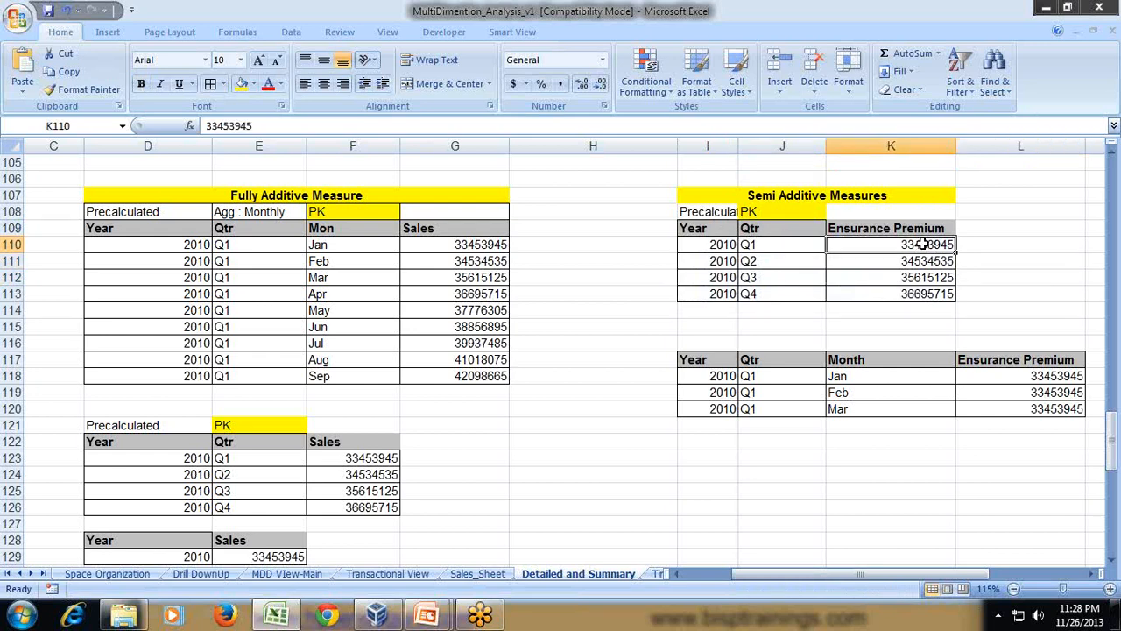
click(919, 256)
click(916, 272)
click(916, 289)
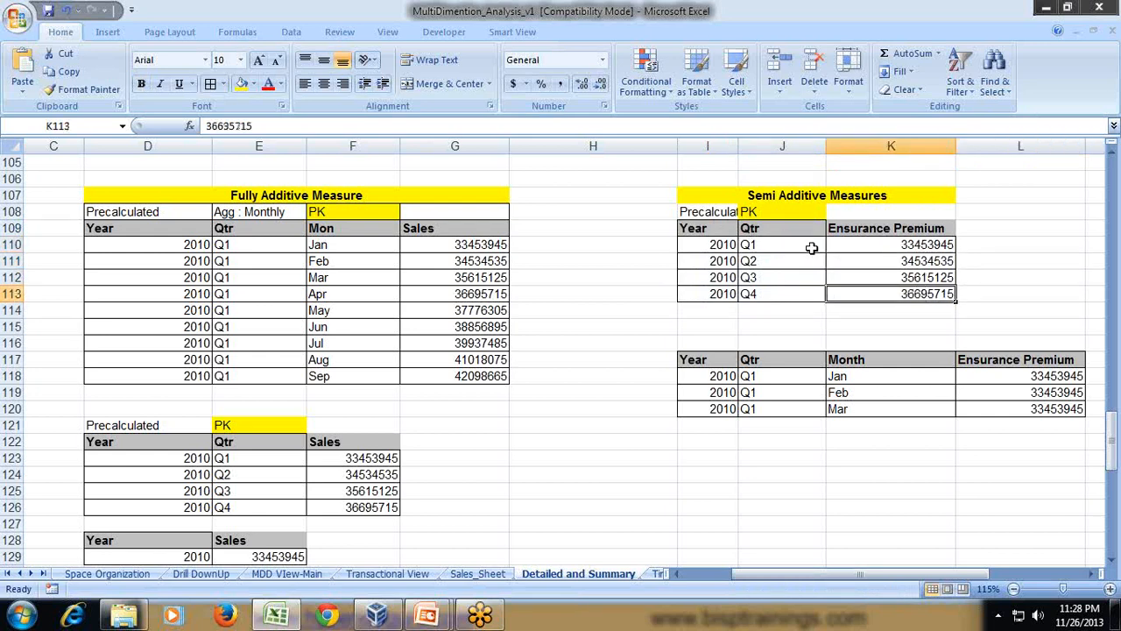
click(808, 248)
click(808, 261)
click(808, 273)
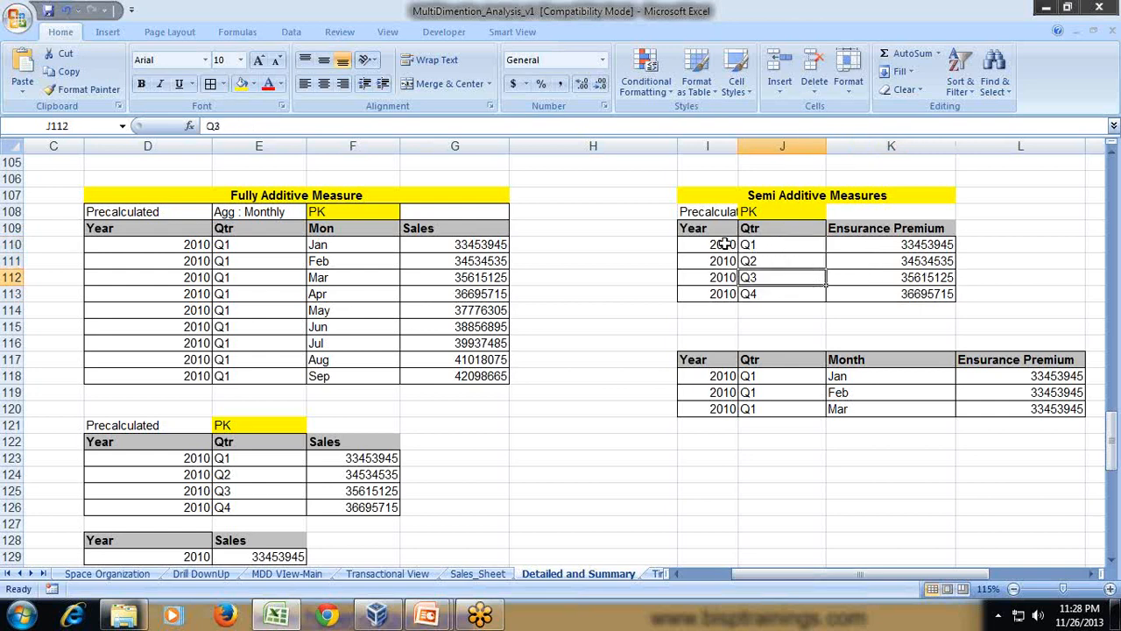
- Copy the Year heading and the first 2010 cell from the Semi Additive Measures table to I123
drag(722, 229, 723, 246)
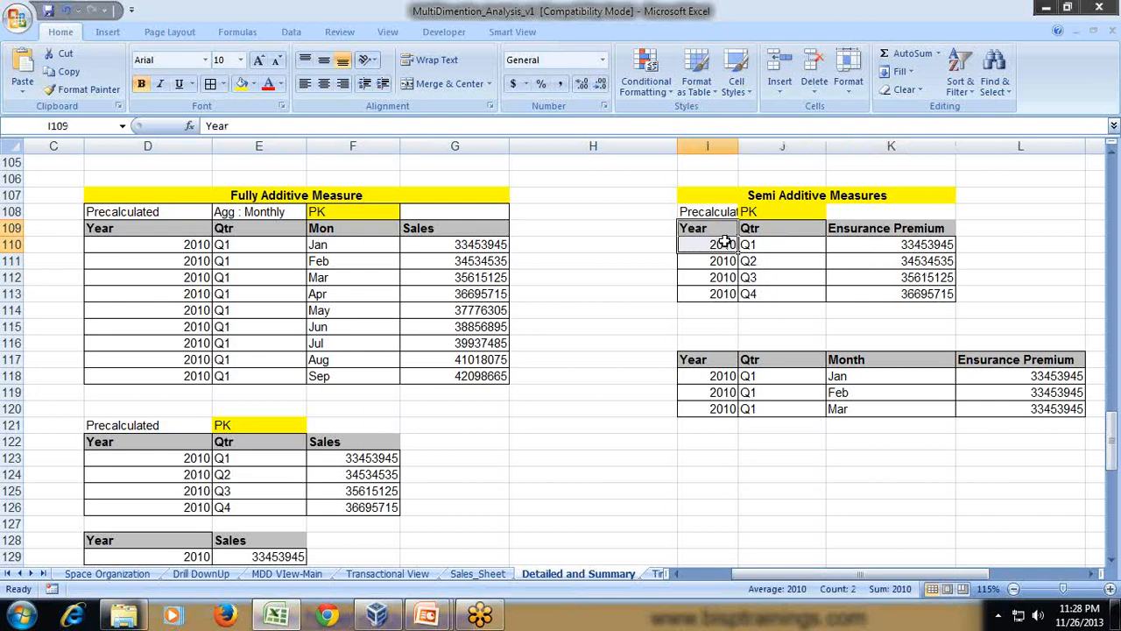
key(ctrl+c)
click(708, 457)
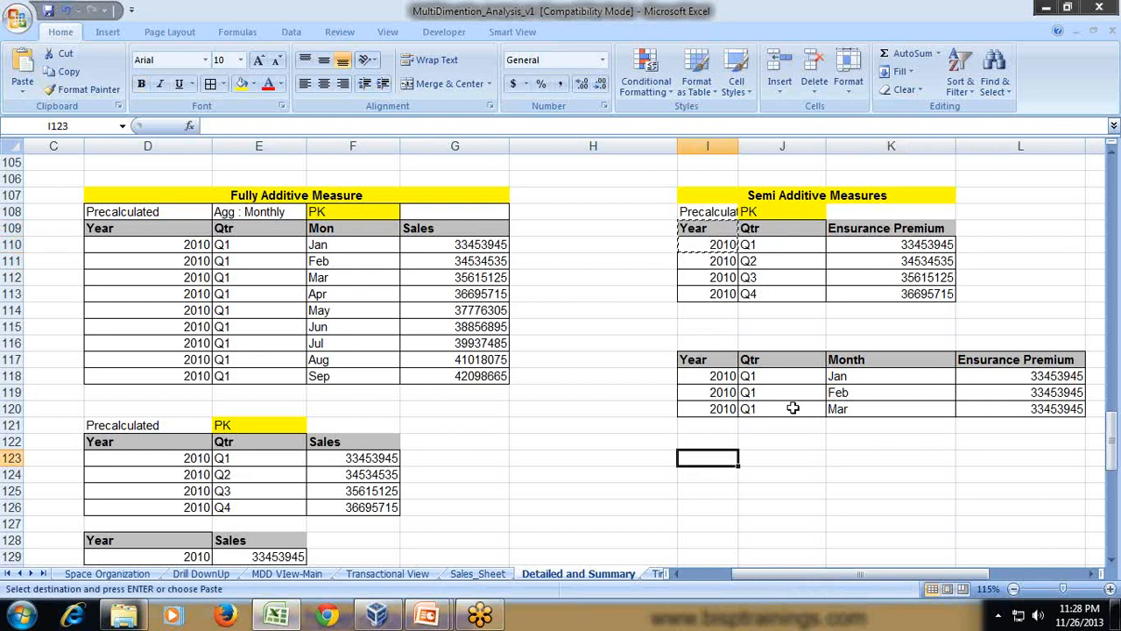
key(ctrl+v)
- Copy the Ensurance Premium heading to J123 beside the new Year heading and widen column J to fit it
drag(883, 245, 899, 294)
click(902, 227)
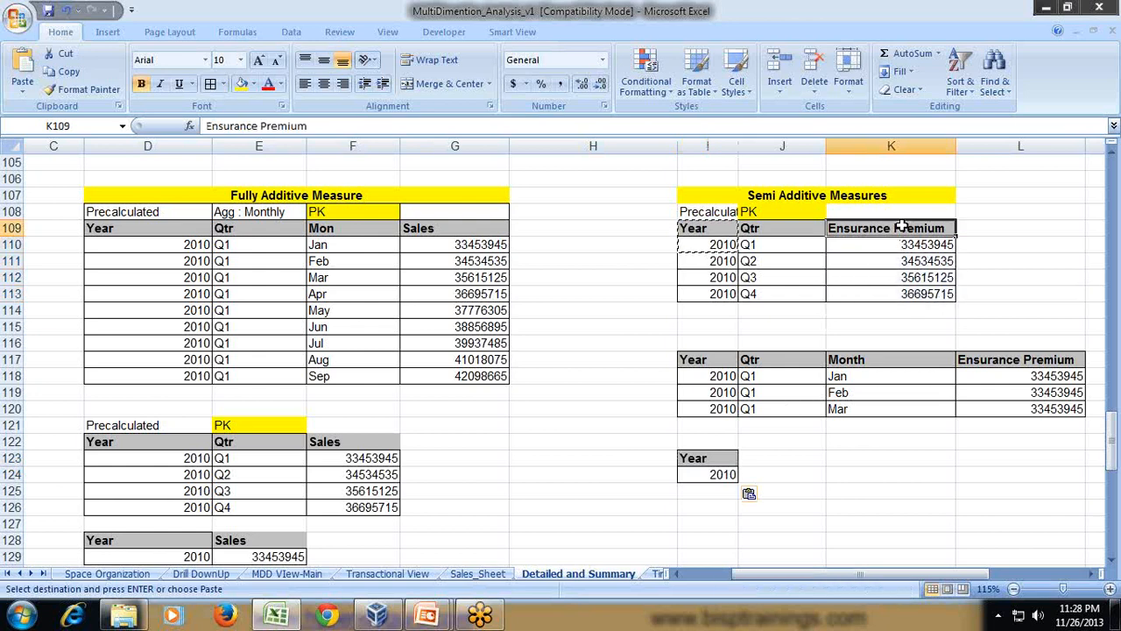
key(ctrl+c)
click(752, 457)
key(ctrl+v)
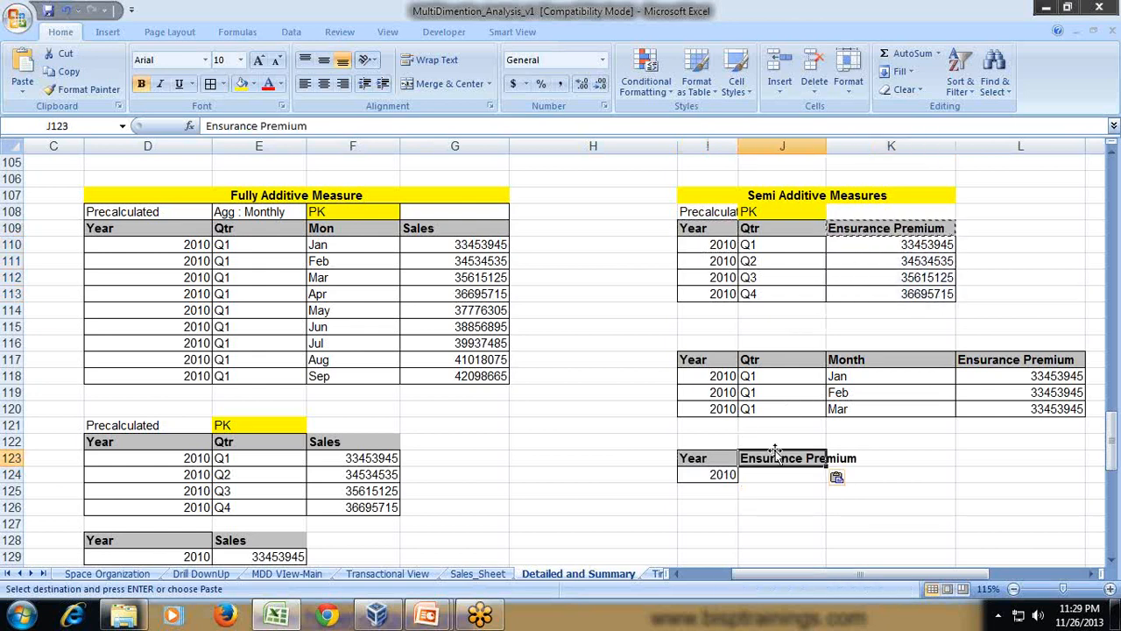
drag(826, 151, 872, 154)
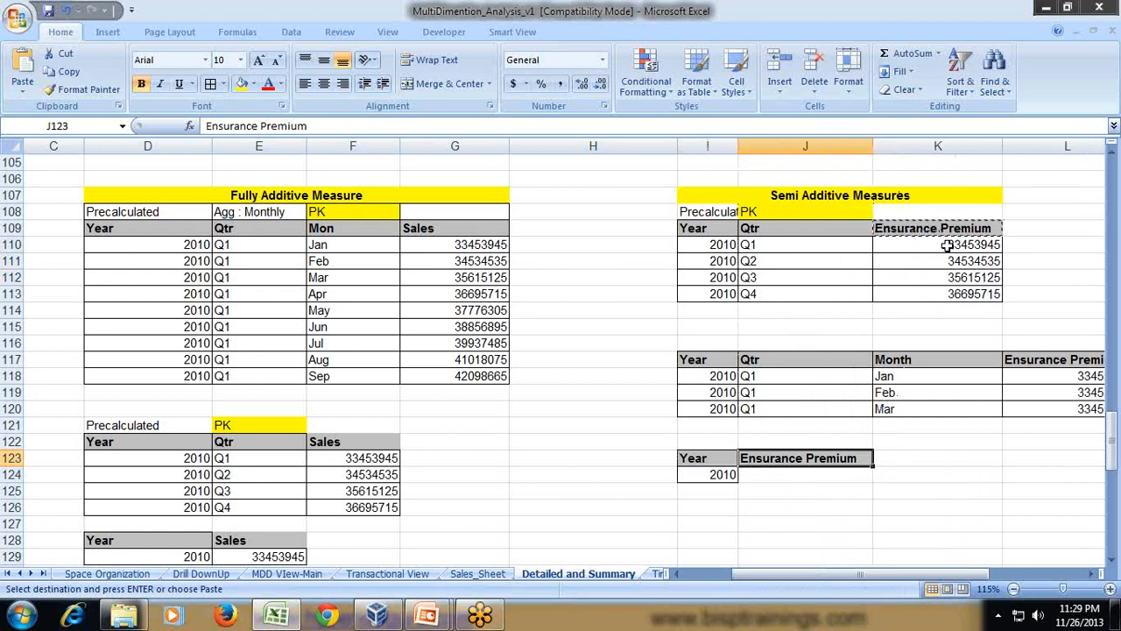
- Enter a SUM formula over K110:K114 in J124 to total the quarterly Ensurance Premium for 2010
drag(948, 245, 946, 298)
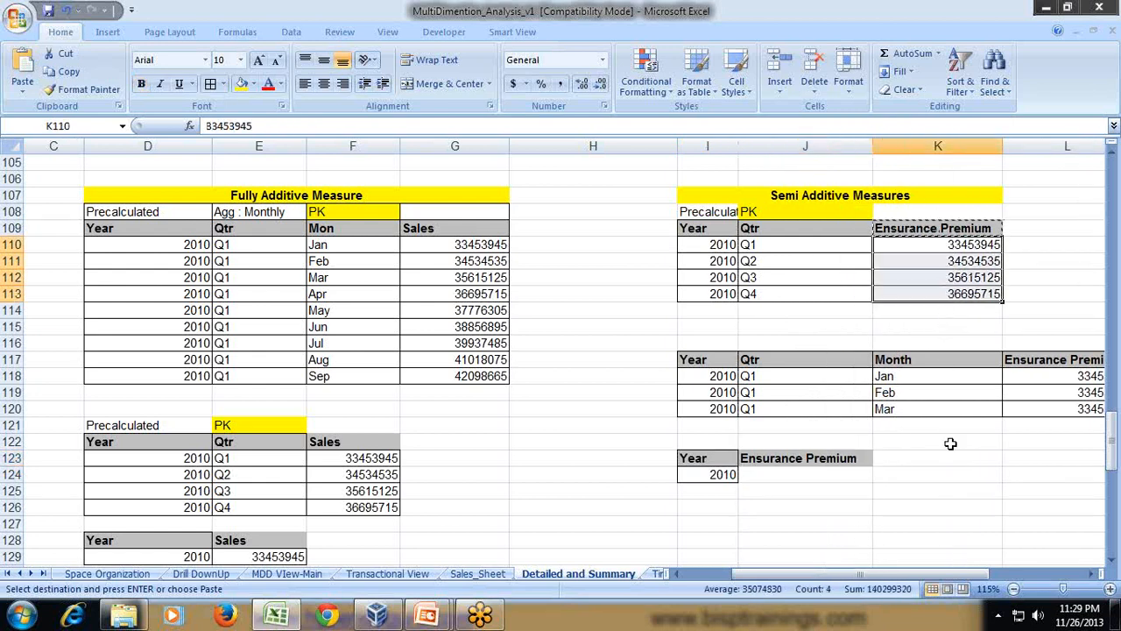
click(750, 477)
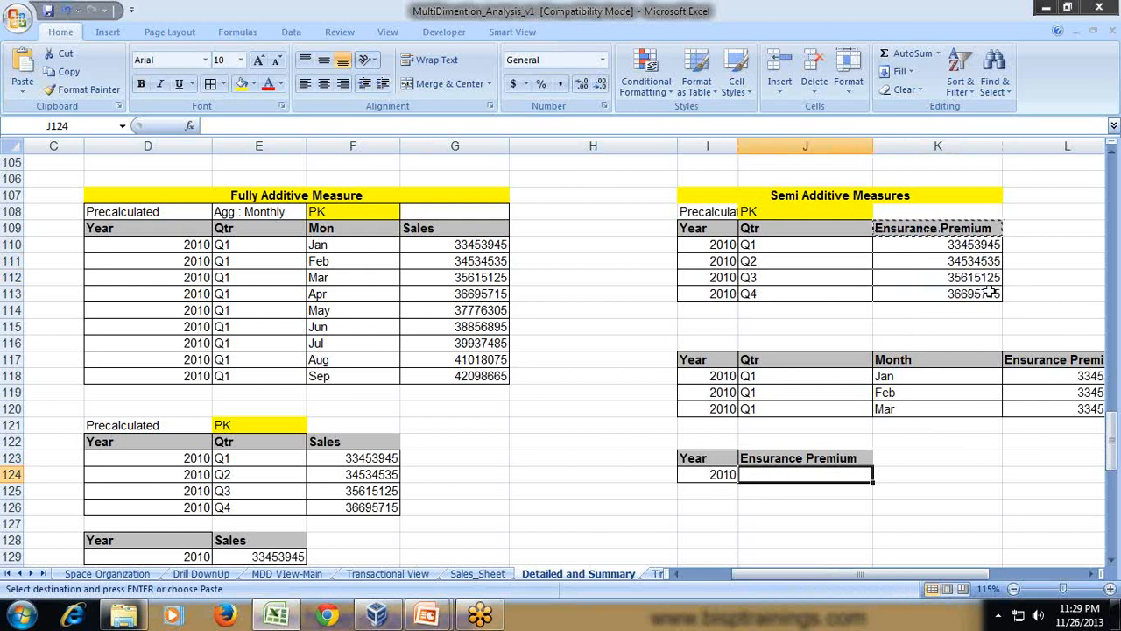
text(=)
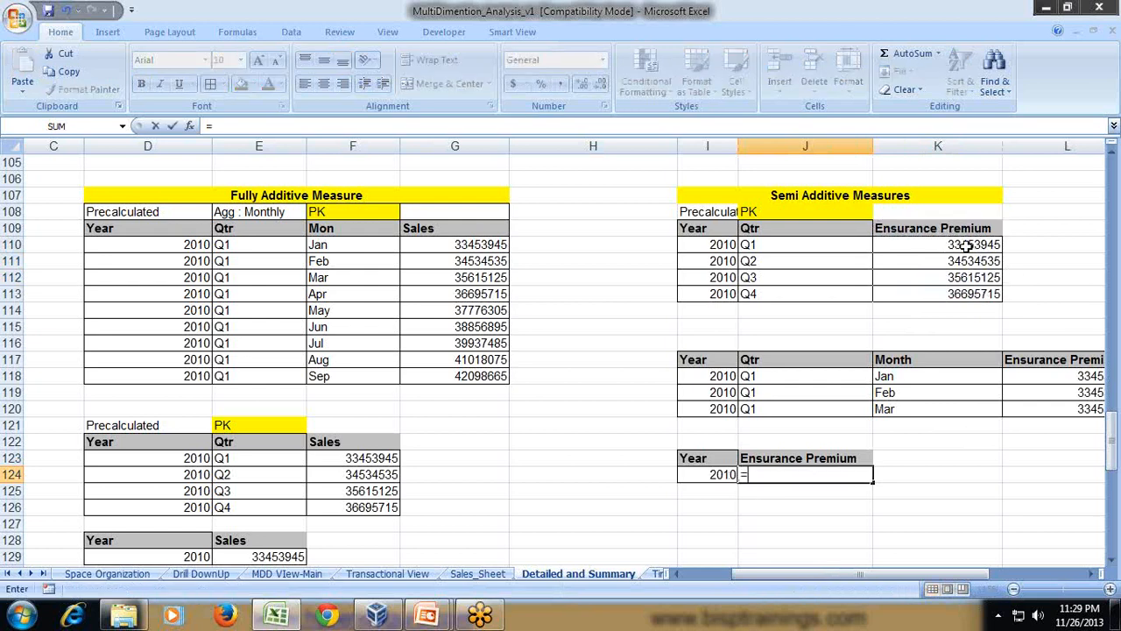
text(Sum()
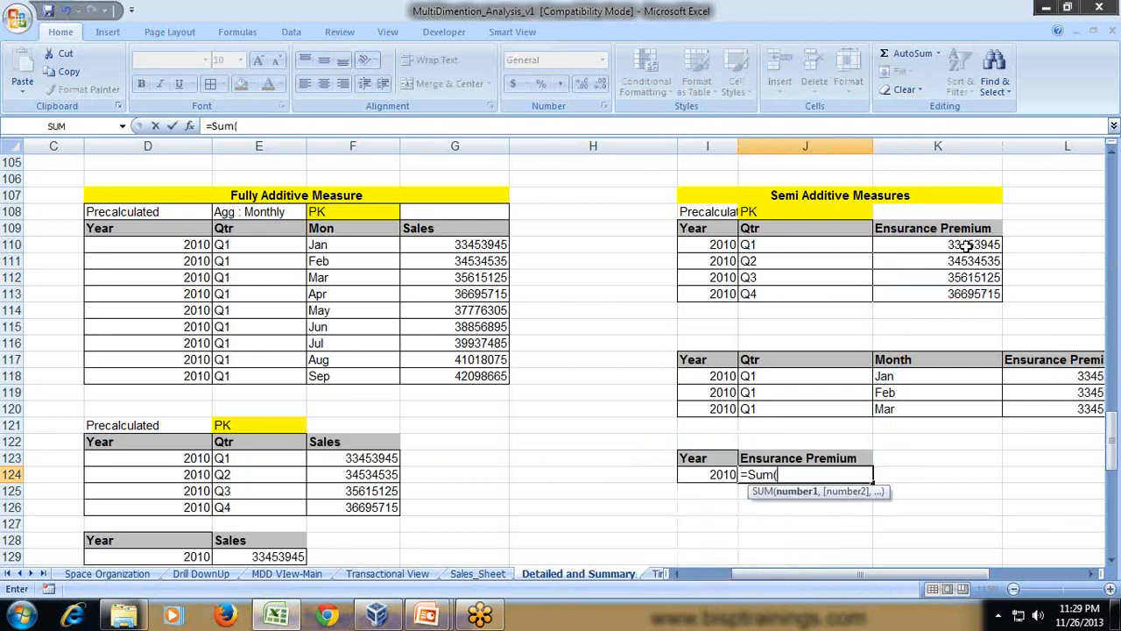
drag(946, 247, 945, 303)
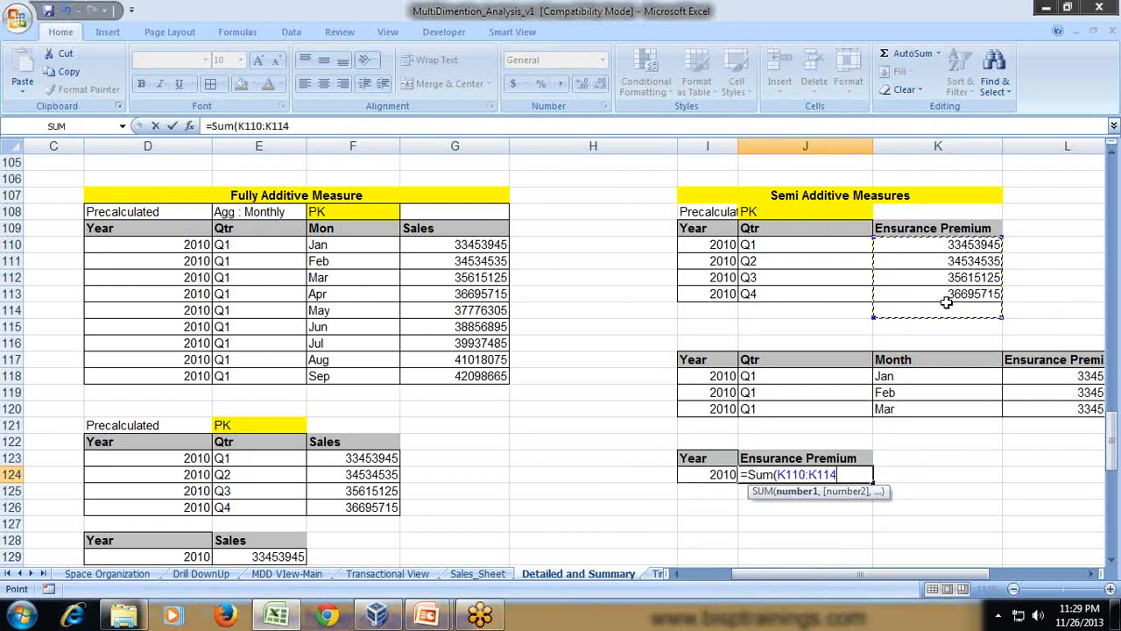
text())
key(Return)
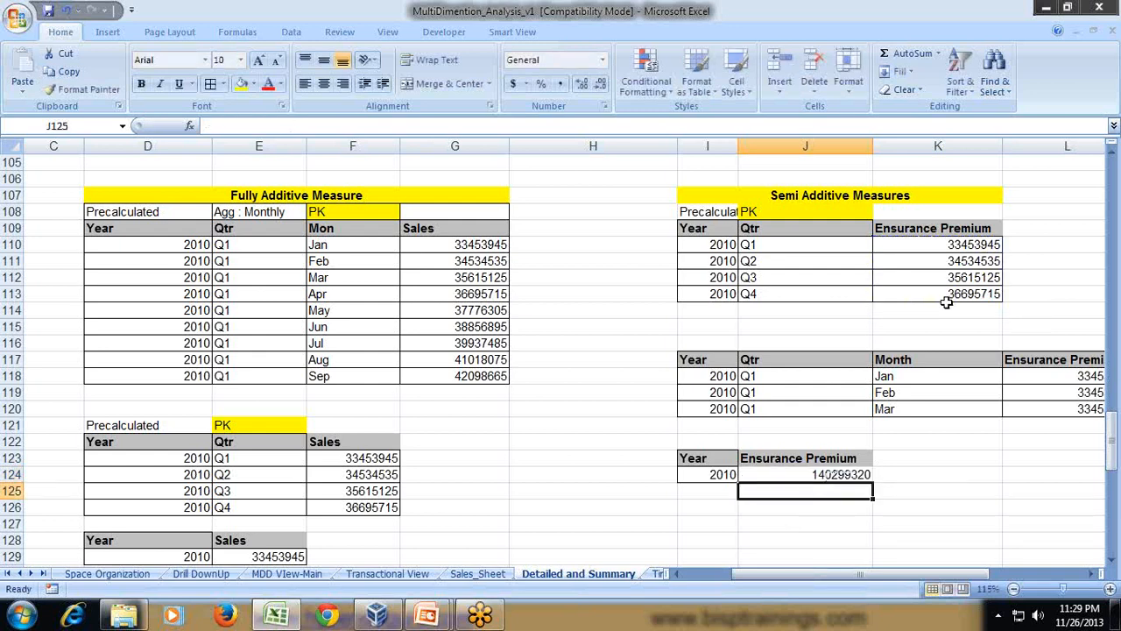
- Narrow column K to bring column L fully into view and review the monthly Ensurance Premium values
click(726, 473)
click(797, 246)
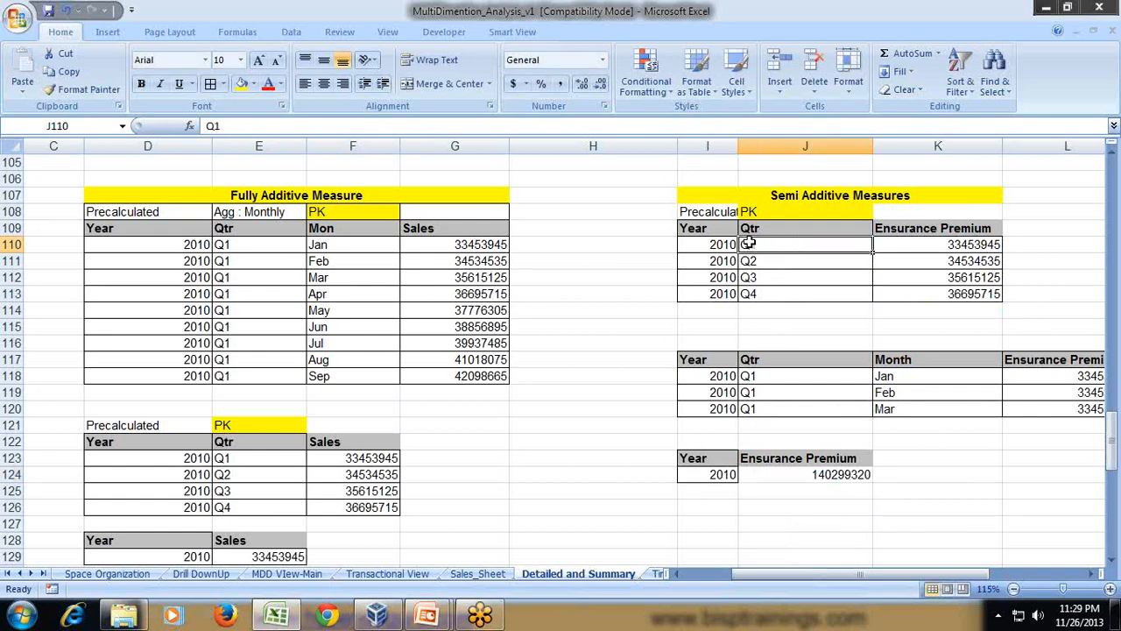
click(906, 233)
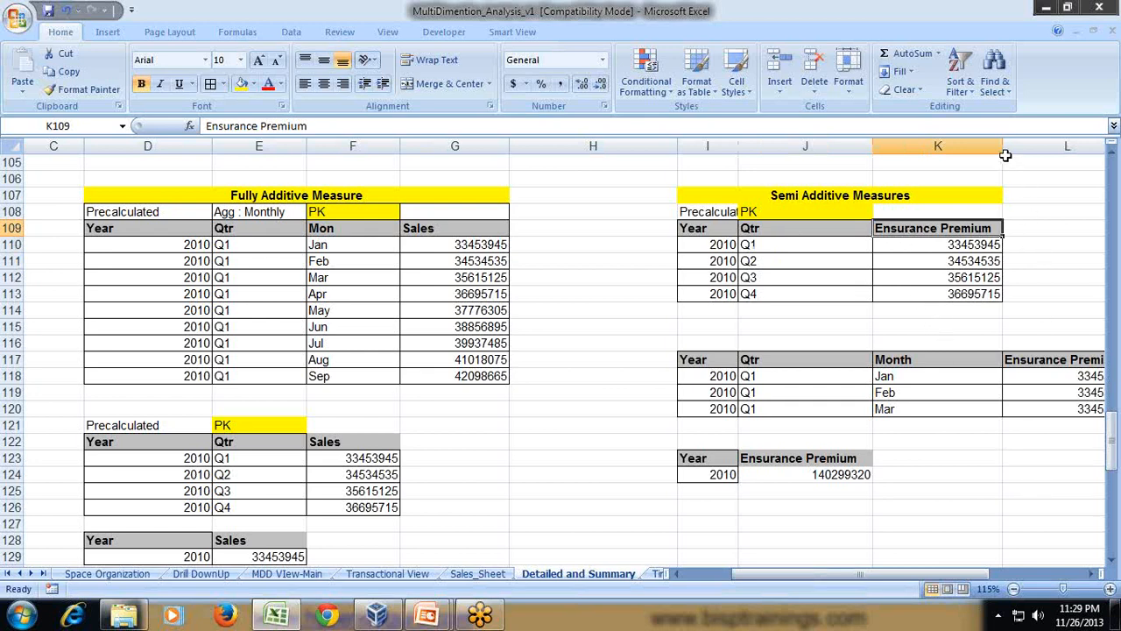
drag(1003, 146, 955, 146)
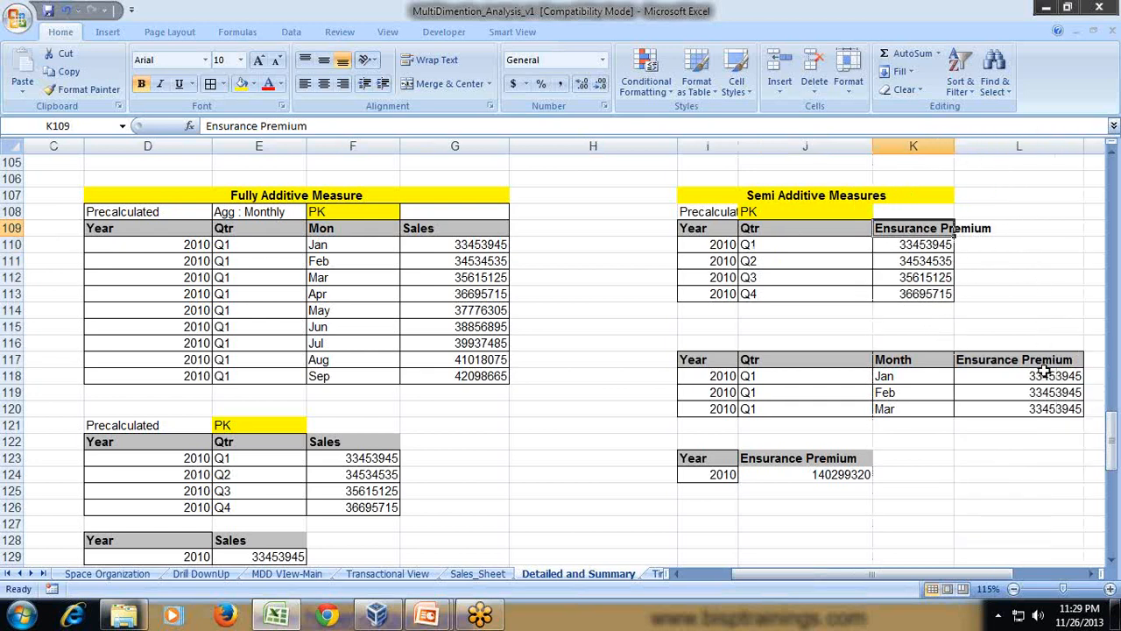
drag(1042, 376, 1041, 399)
scroll(813, 420, down, 3)
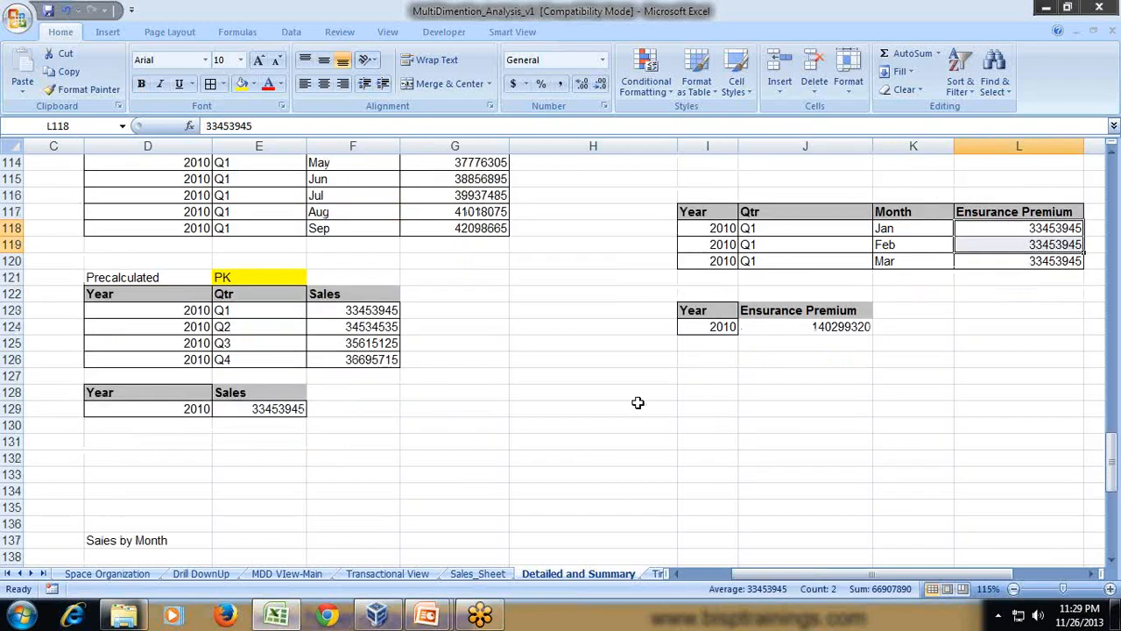
- Enter Year in I127, Qtr in J128 and Month in K129 as diagonal level labels, and narrow column J
click(707, 381)
text(Year)
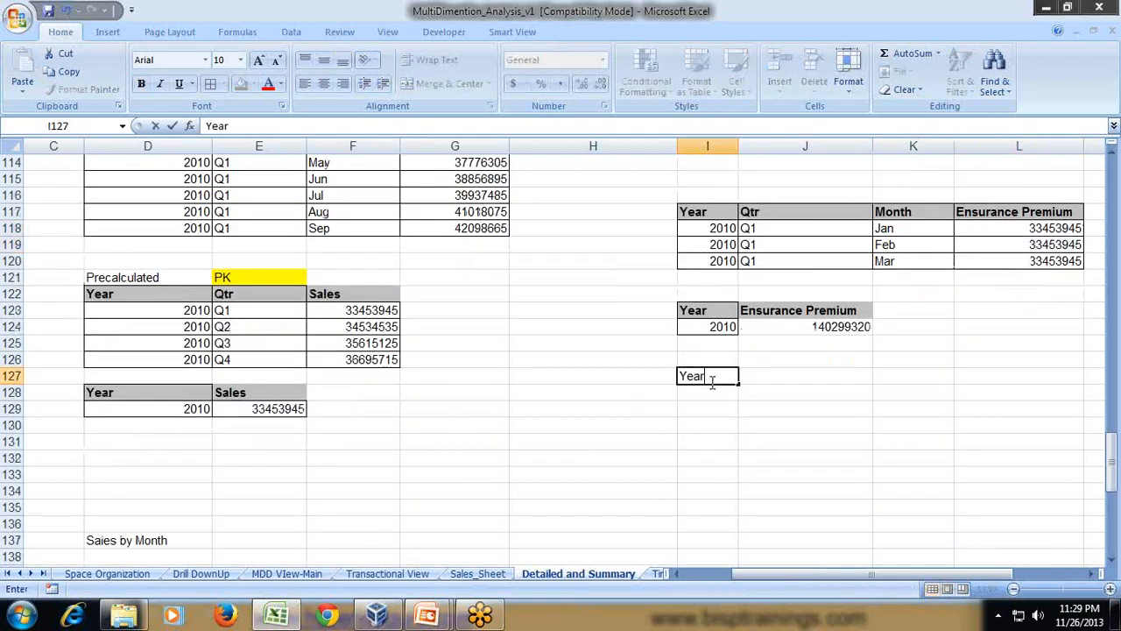
key(Return)
key(Tab)
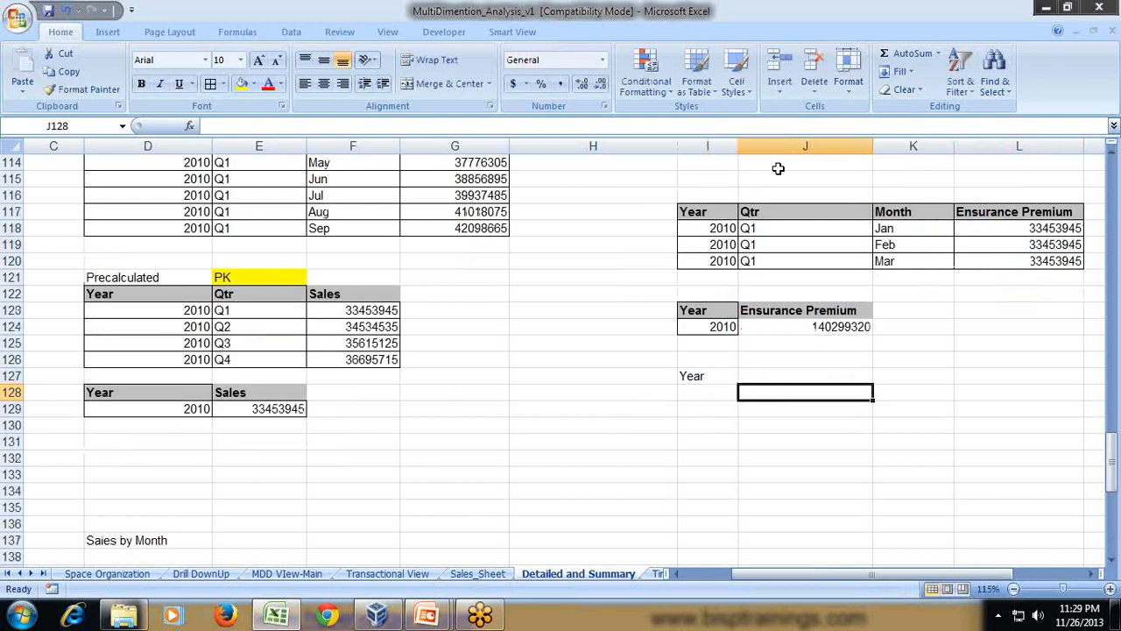
drag(872, 146, 808, 147)
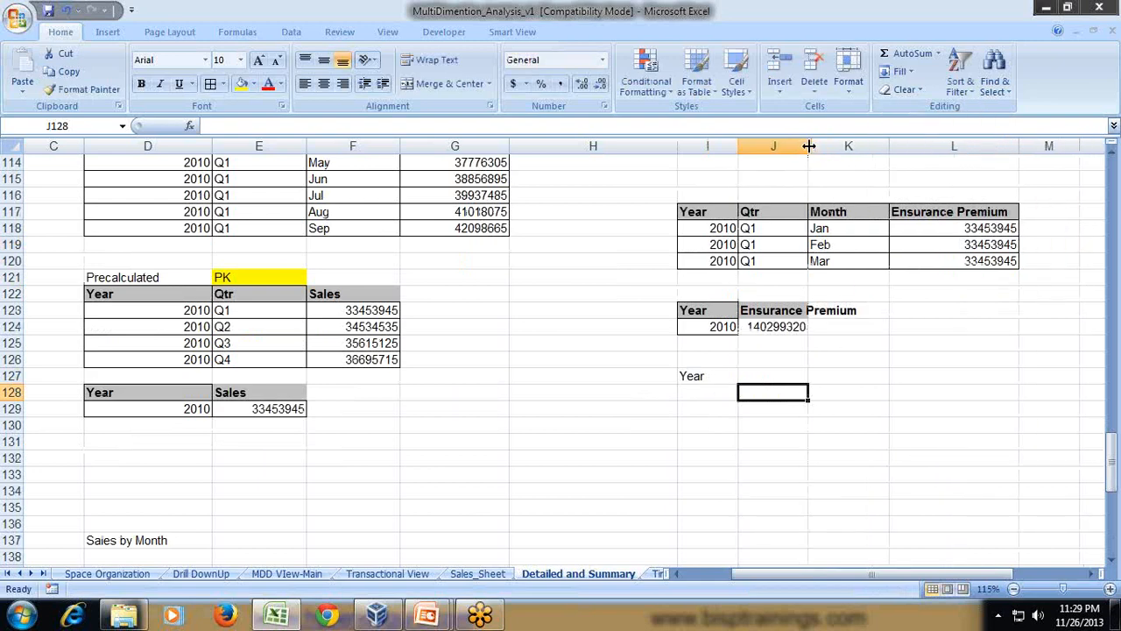
text(Qtr)
key(Return)
key(Tab)
text(M)
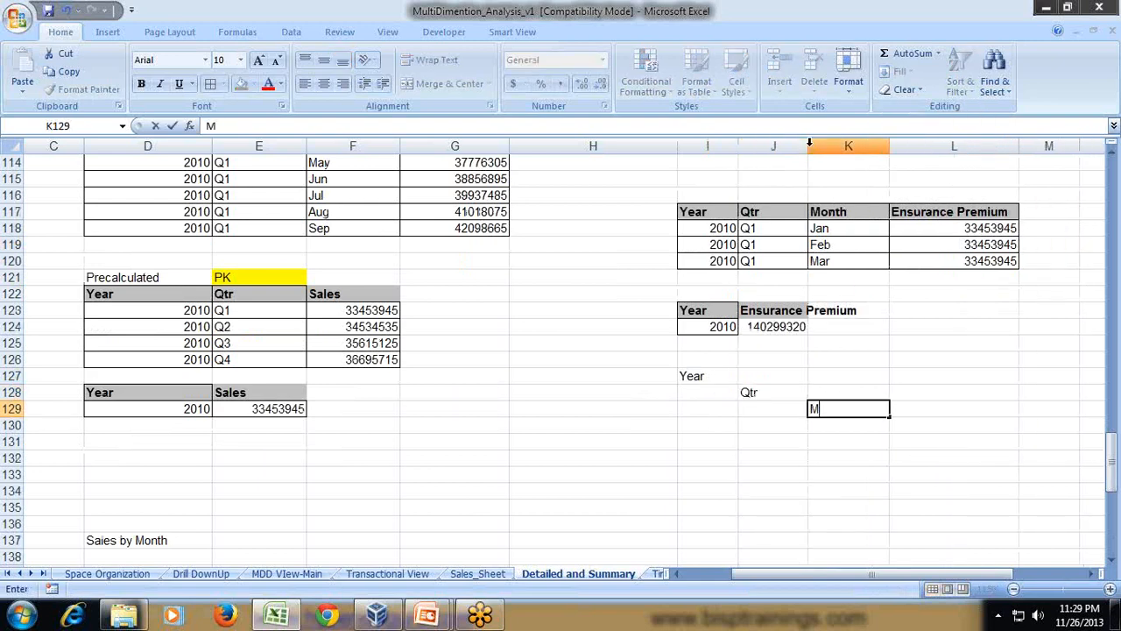
text(onth)
key(Return)
- Enter Sales in L127, L128 and L129, one for each of the Year, Qtr and Month rows
key(Up)
key(Up)
key(Up)
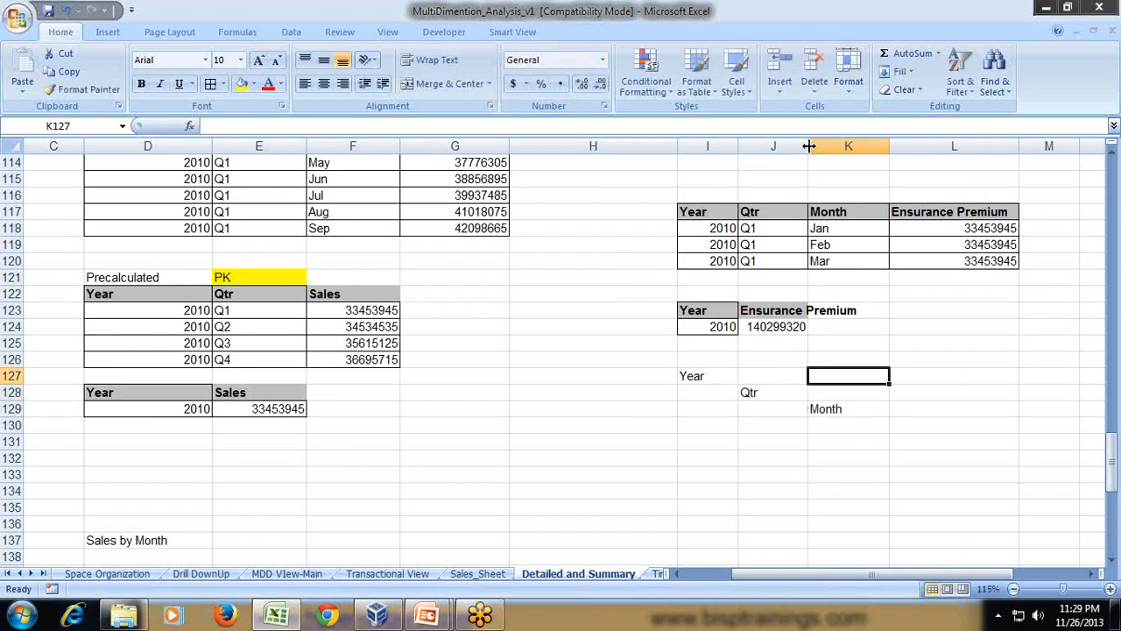
key(Right)
text(Sales)
key(Return)
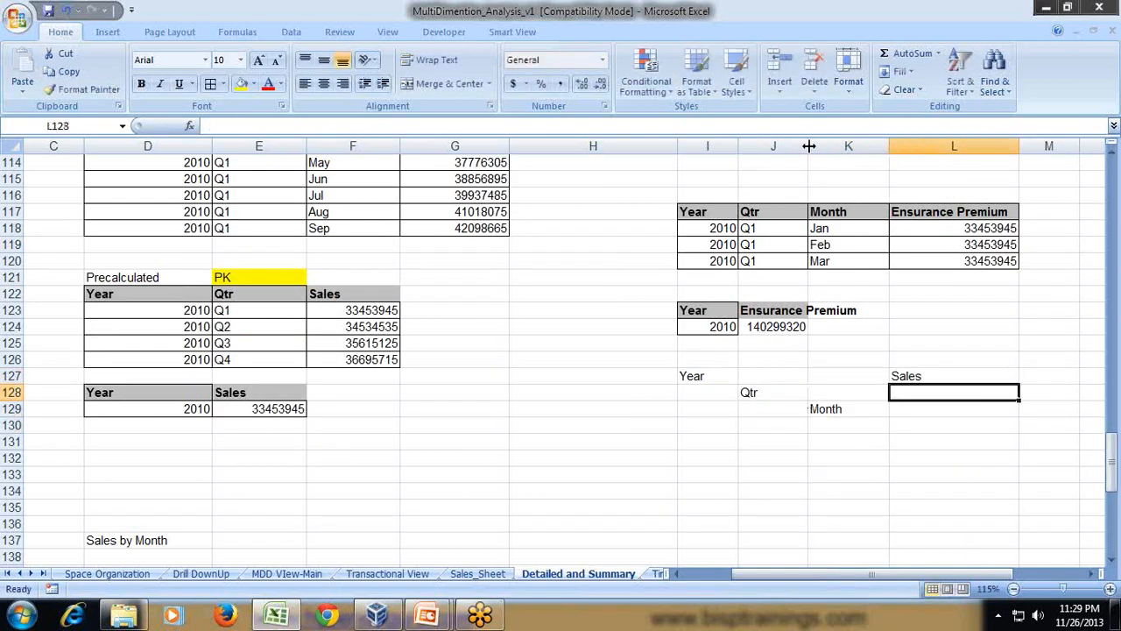
text(Sales)
key(Return)
text(Sales)
key(Return)
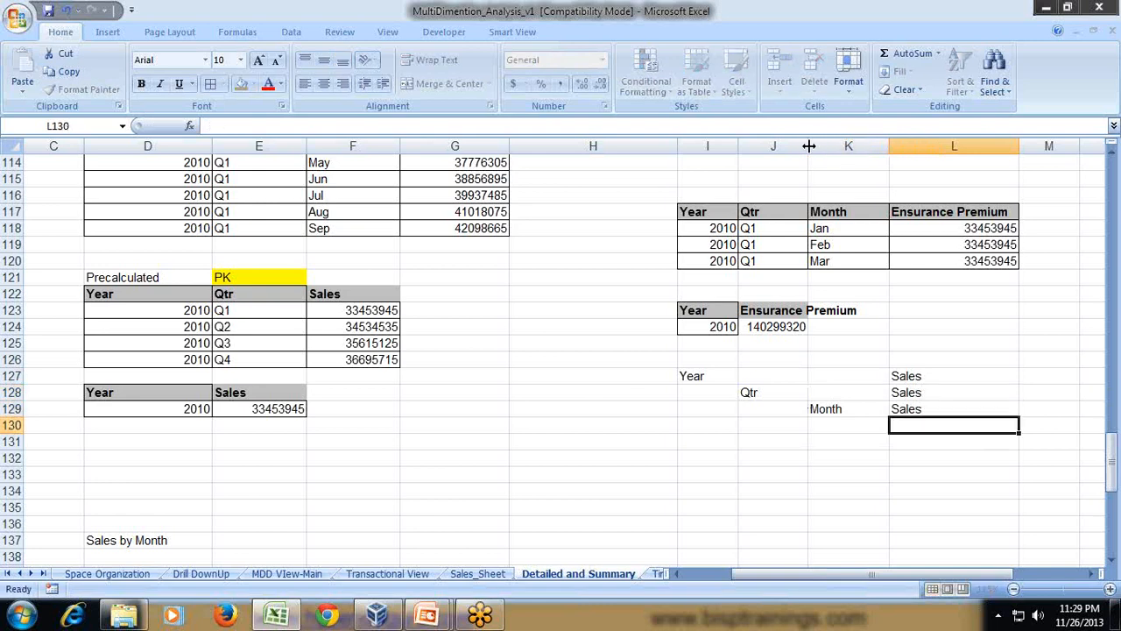
- Fill the Sales level block I127:L129 with light green
key(Up)
key(Up)
key(Up)
key(Left)
key(Left)
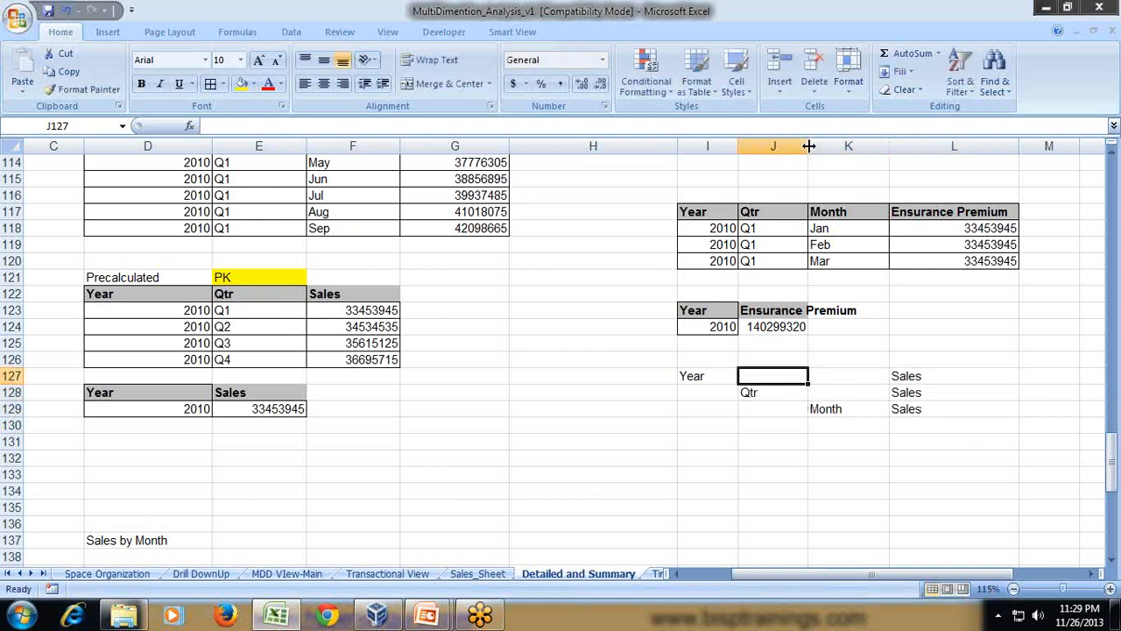
key(Left)
key(shift+Down)
key(shift+Down)
key(shift+Right)
key(shift+Right)
key(shift+Right)
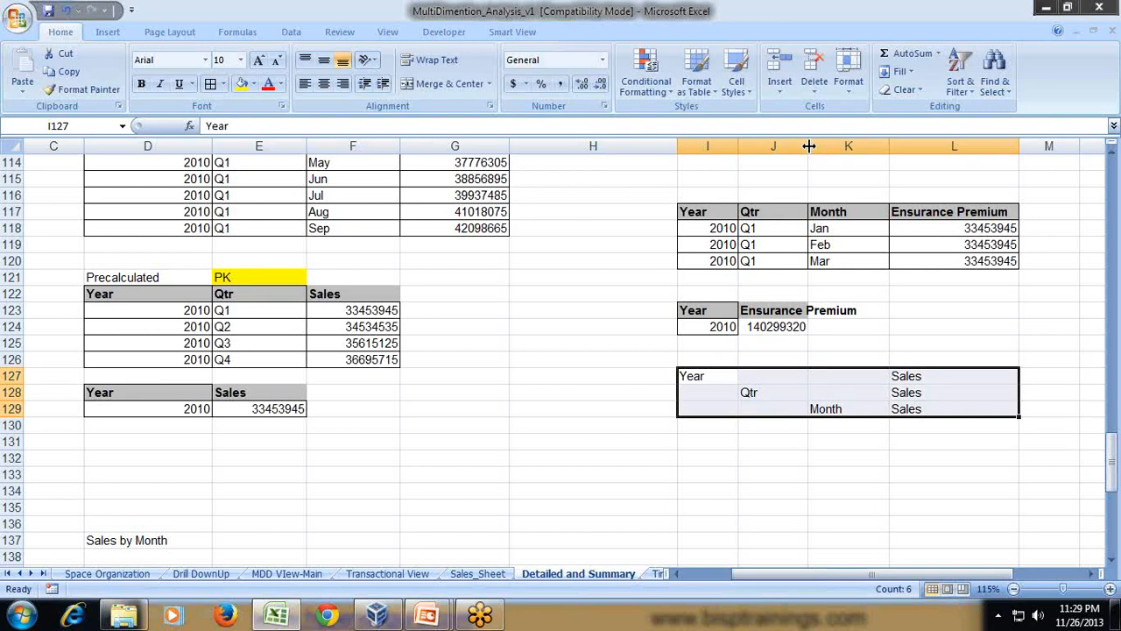
click(254, 84)
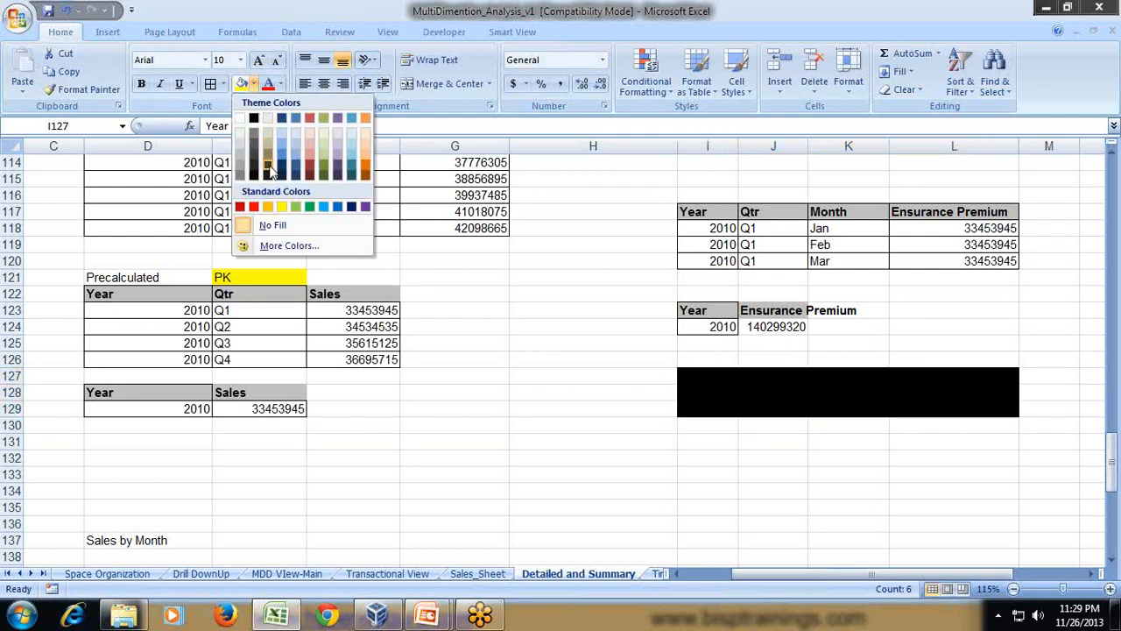
click(295, 207)
click(890, 392)
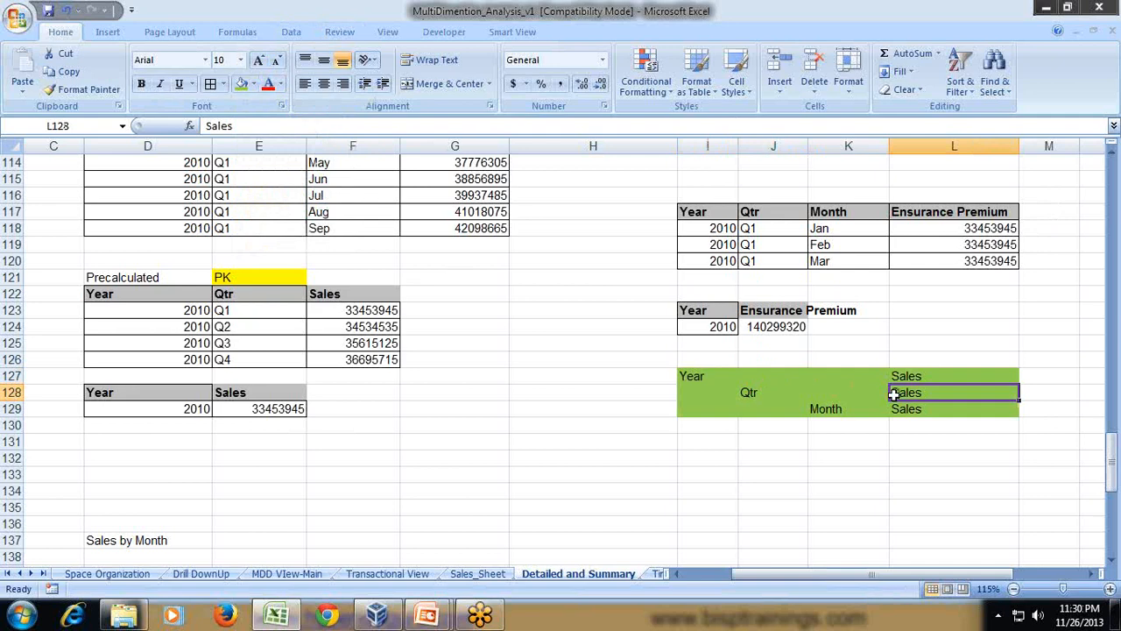
- Enter a second diagonal set of level labels: Year in I131, Qtr in J132 and Month in K133
click(700, 444)
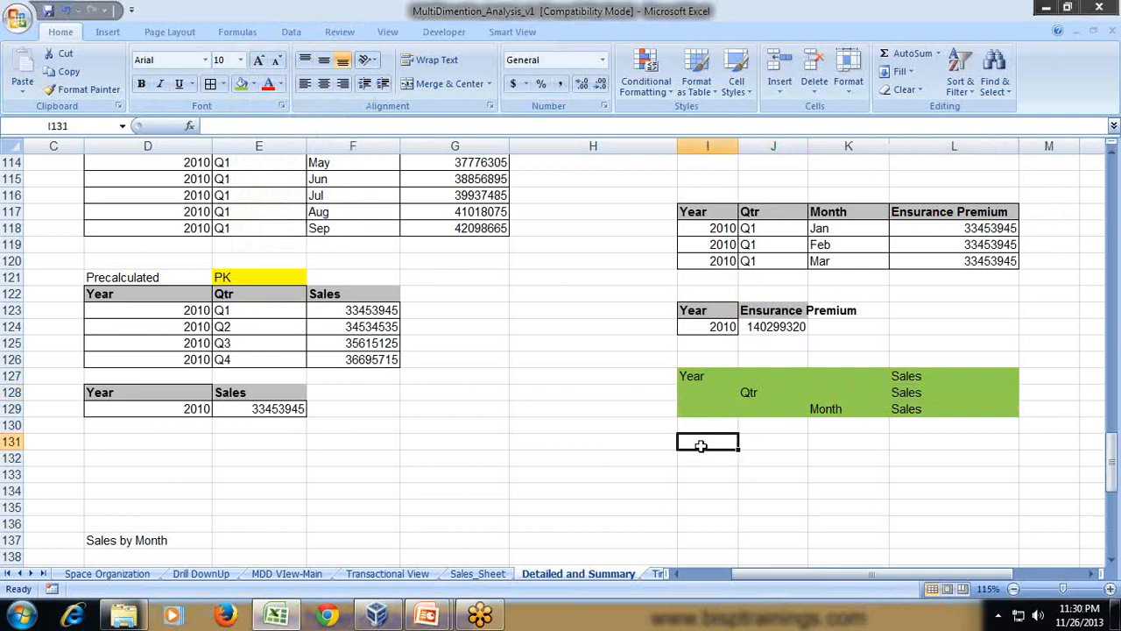
text(Year)
key(Return)
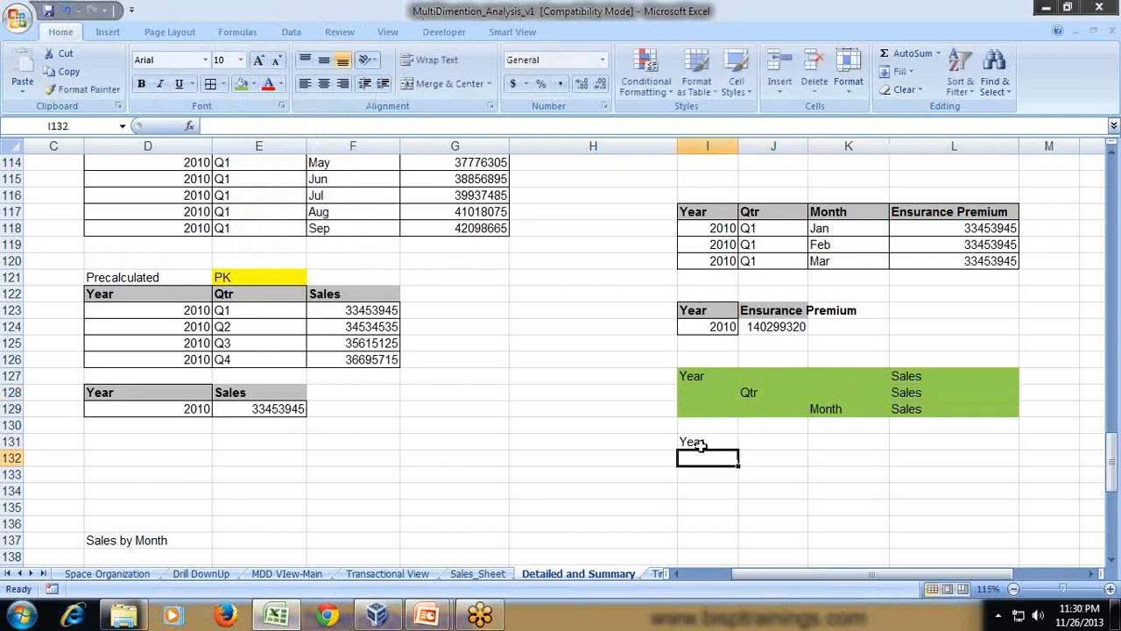
key(Right)
text(Qtr)
key(Return)
key(Right)
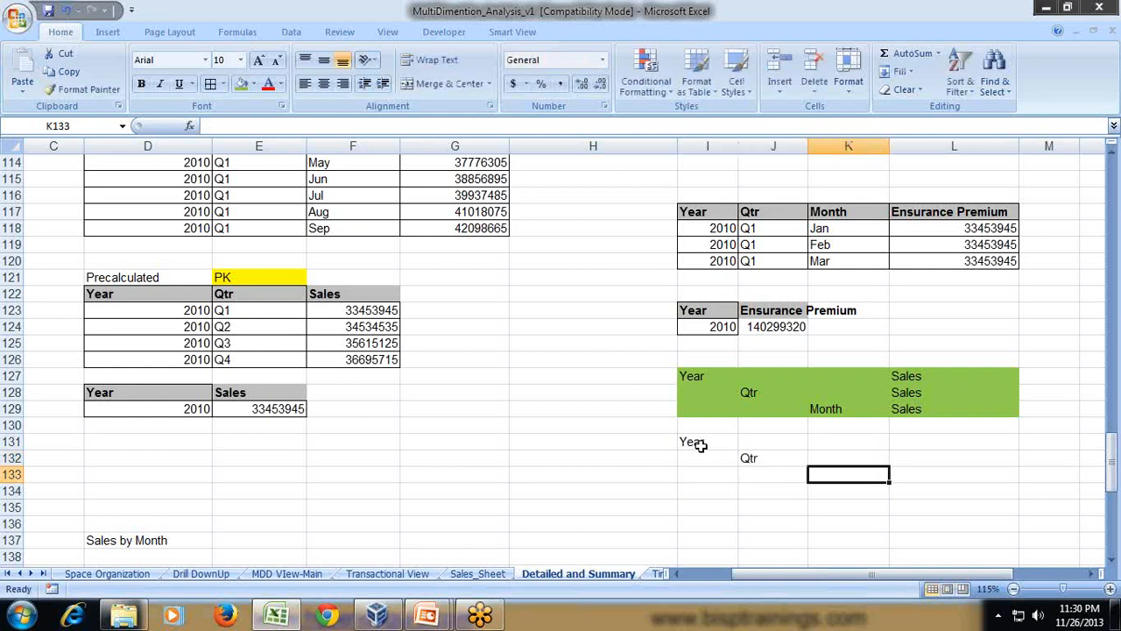
text(MOnth)
key(Return)
- Enter Ensurance Premium in L131 on the second Year row
key(Up)
key(Up)
key(Up)
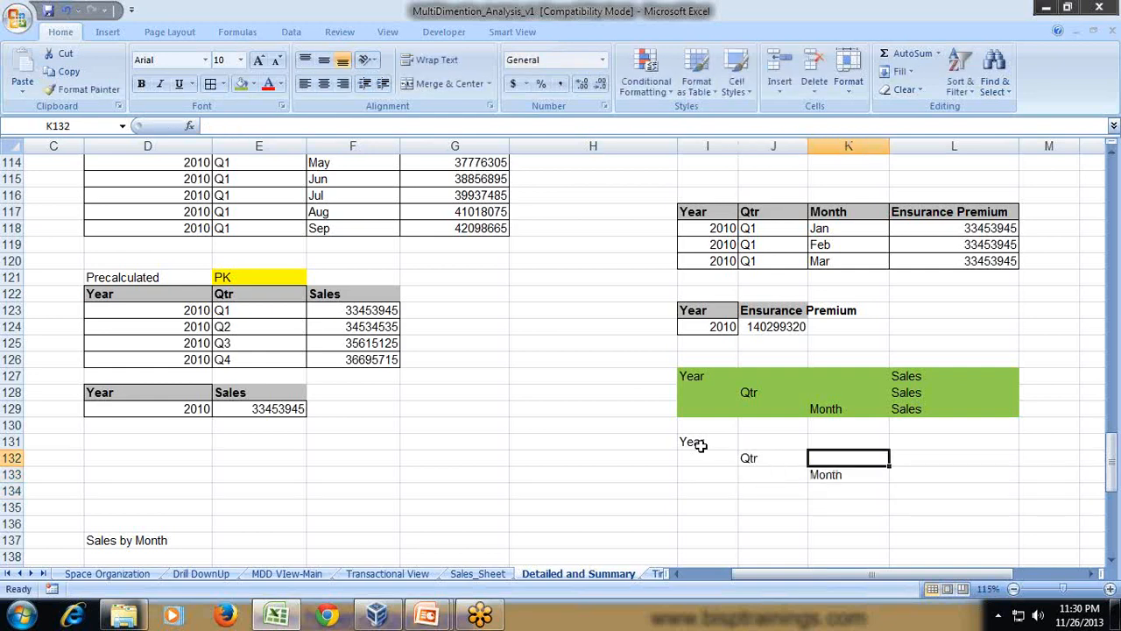
key(Right)
text(Ensurance)
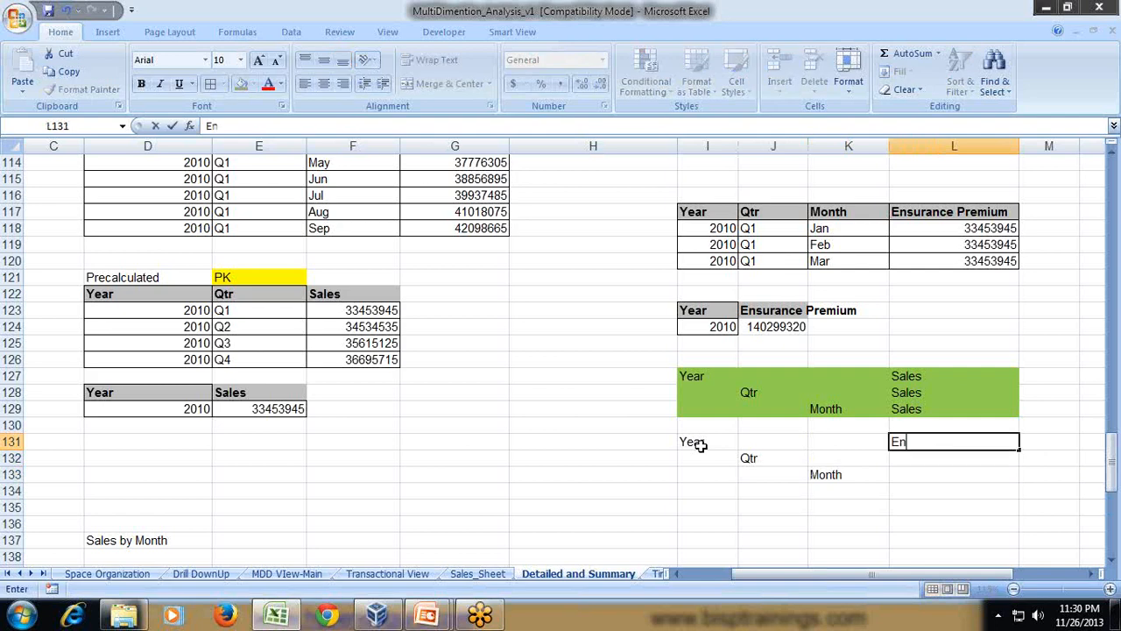
key(Return)
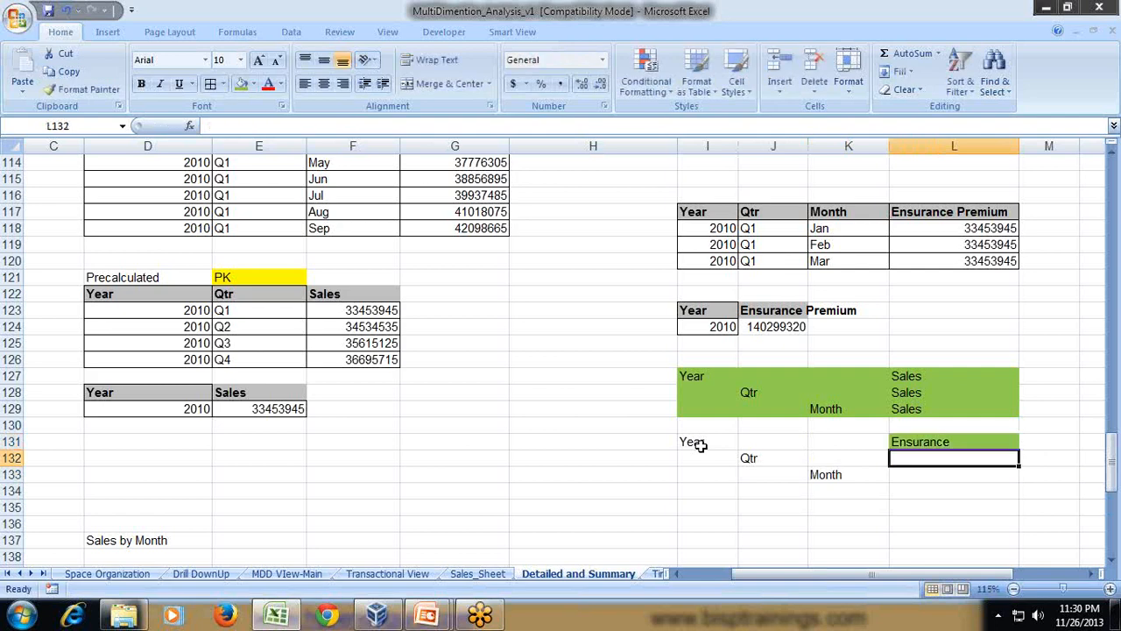
key(Up)
key(F2)
text(Pre)
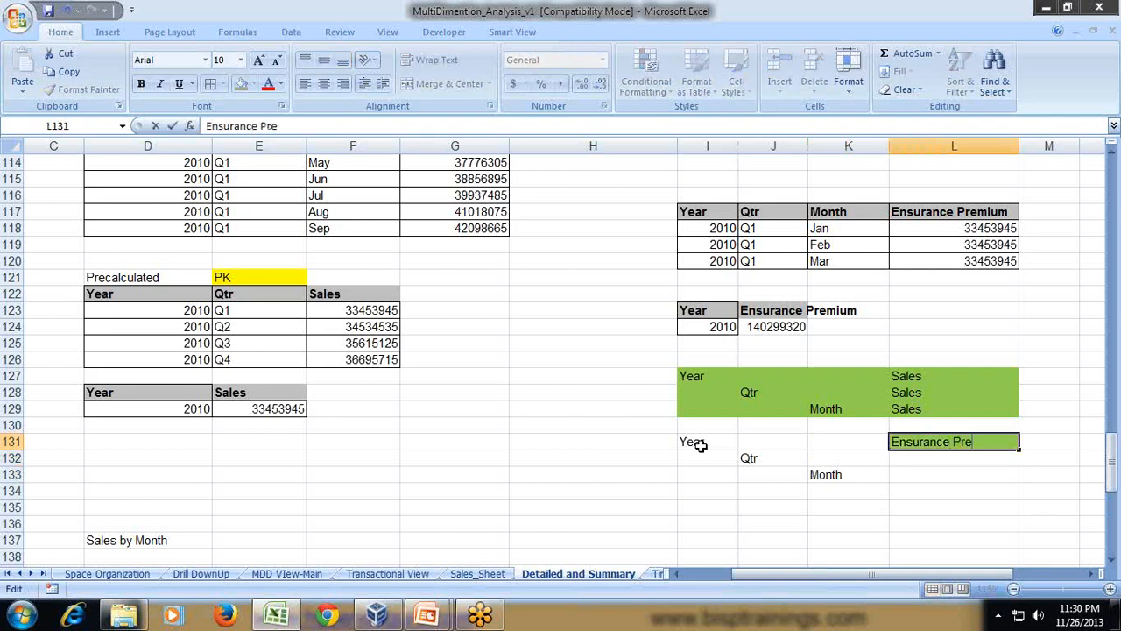
text(mium)
key(ctrl+Return)
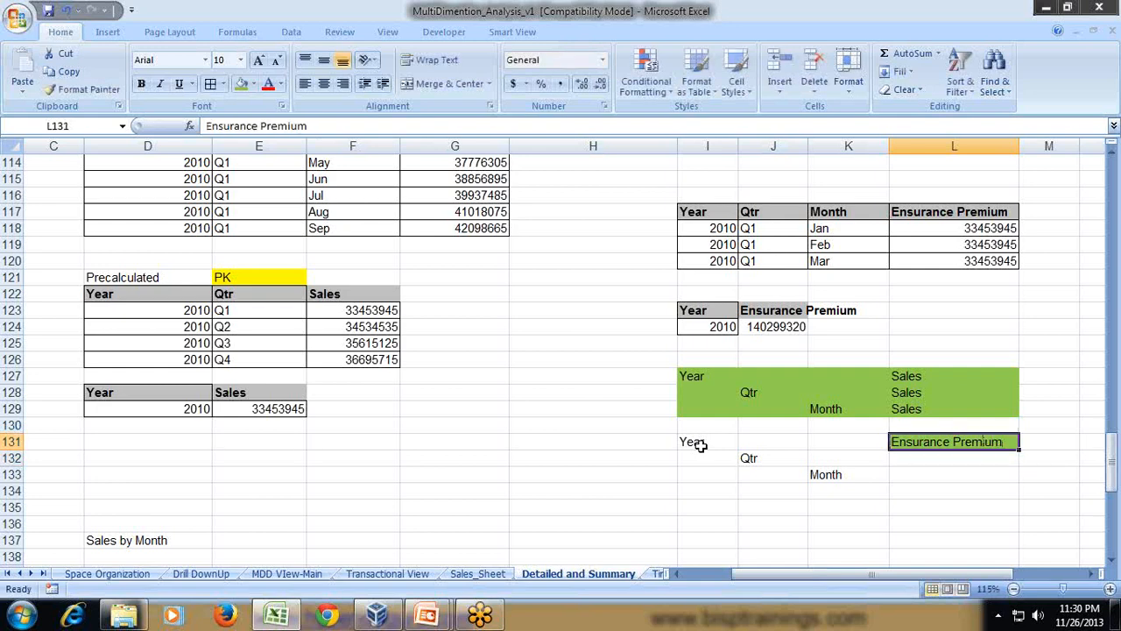
- Copy the Ensurance Premium label from L131 to L132 on the Qtr row
key(ctrl+c)
key(Down)
key(Down)
key(Down)
key(Down)
key(Down)
key(Down)
key(Down)
key(Down)
key(Down)
key(Down)
key(Up)
key(Up)
key(Up)
key(Up)
key(Up)
key(Up)
key(Up)
key(Up)
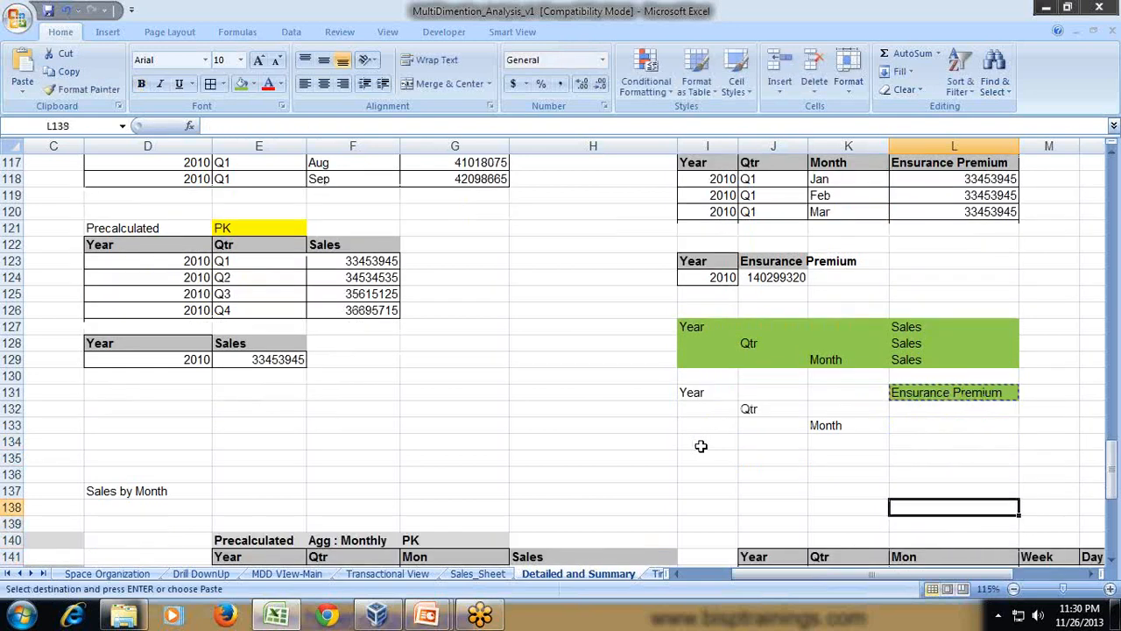
key(ctrl+v)
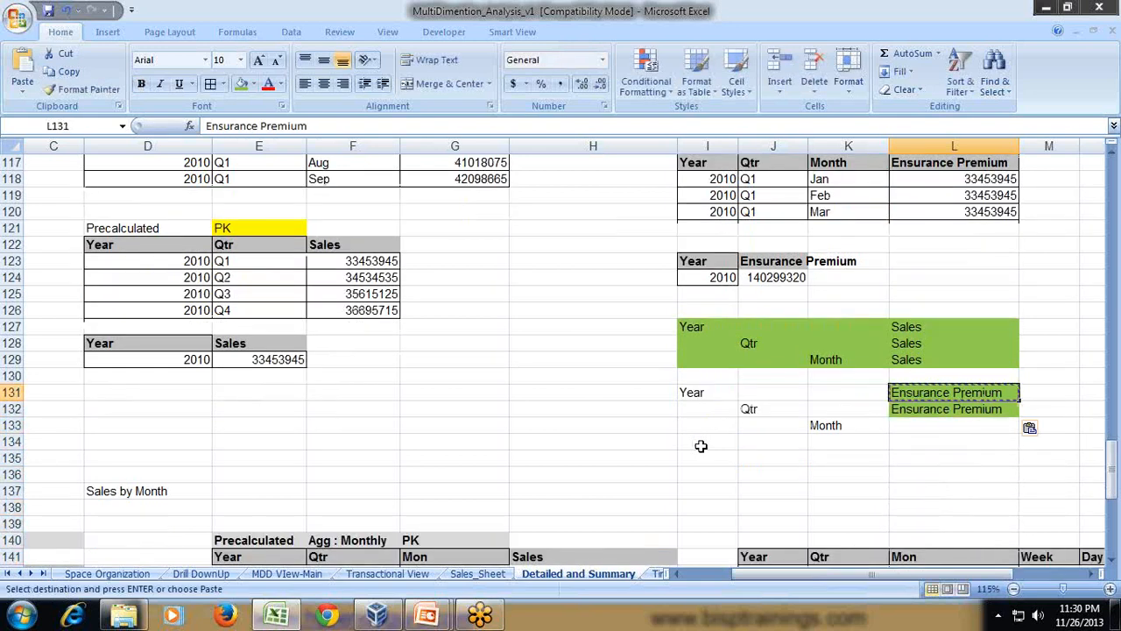
- Fill the Year and Qtr rows of the Ensurance Premium block, I131:L132, with the same light green
key(shift+Up)
key(shift+Left)
key(shift+Left)
key(shift+Left)
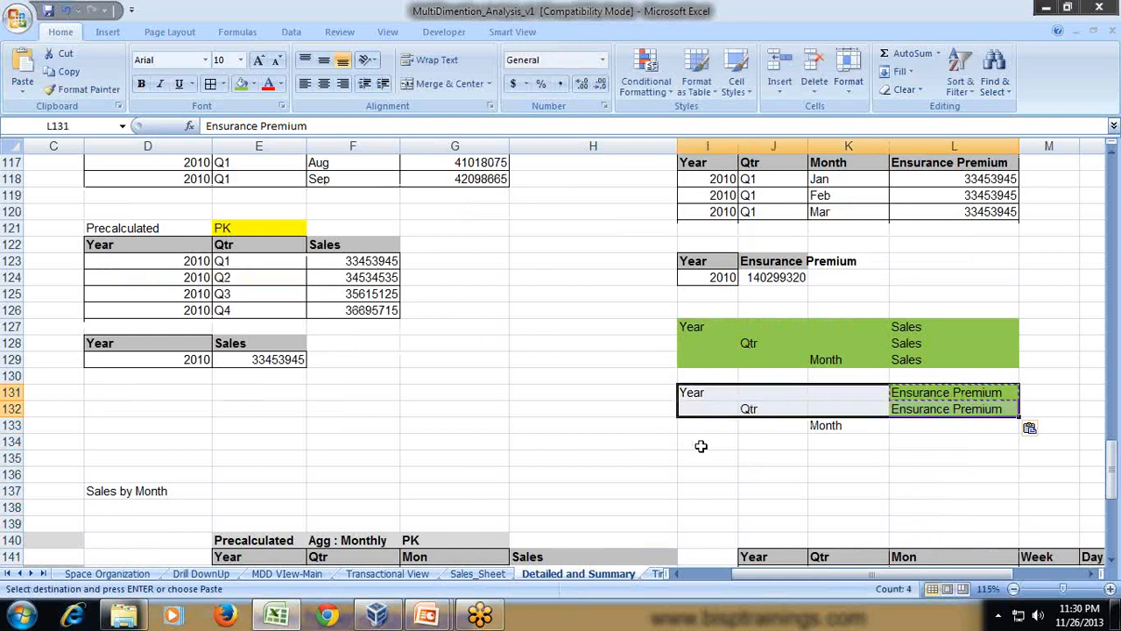
click(244, 83)
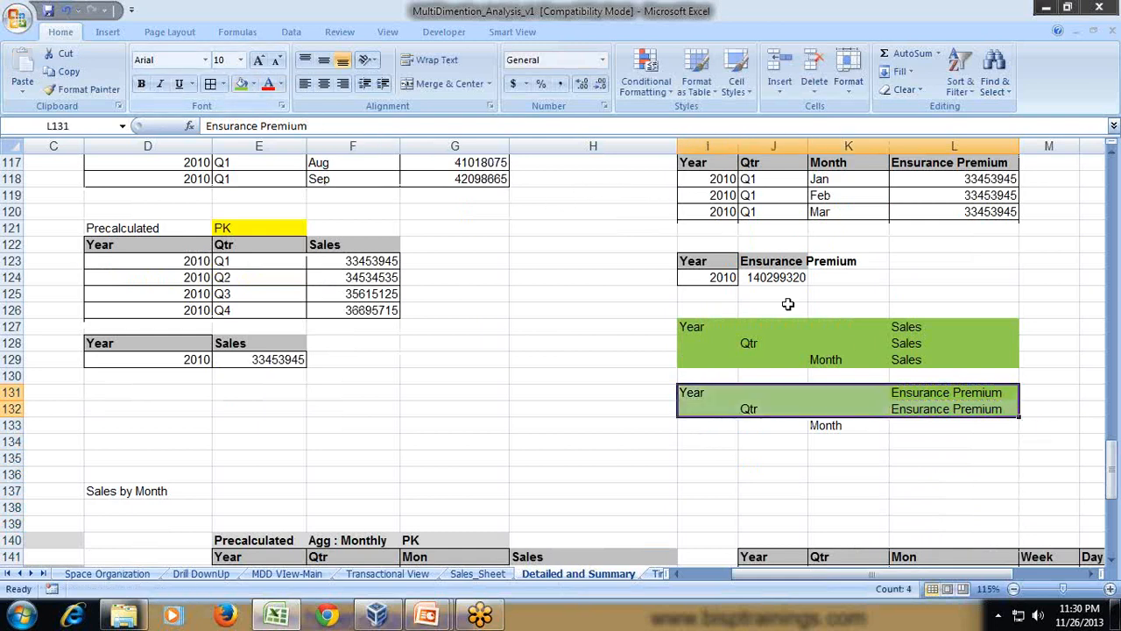
- Compare the Jan, Feb and Mar Ensurance Premium values with the Q1 premium in the quarterly table
drag(848, 425, 945, 427)
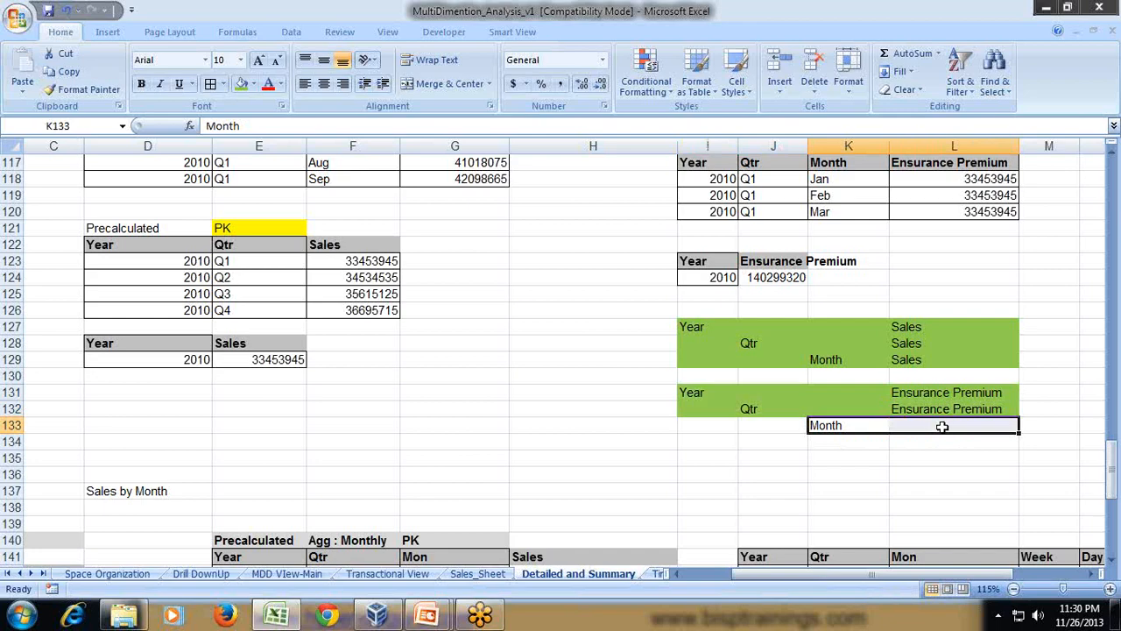
click(946, 424)
scroll(946, 420, up, 2)
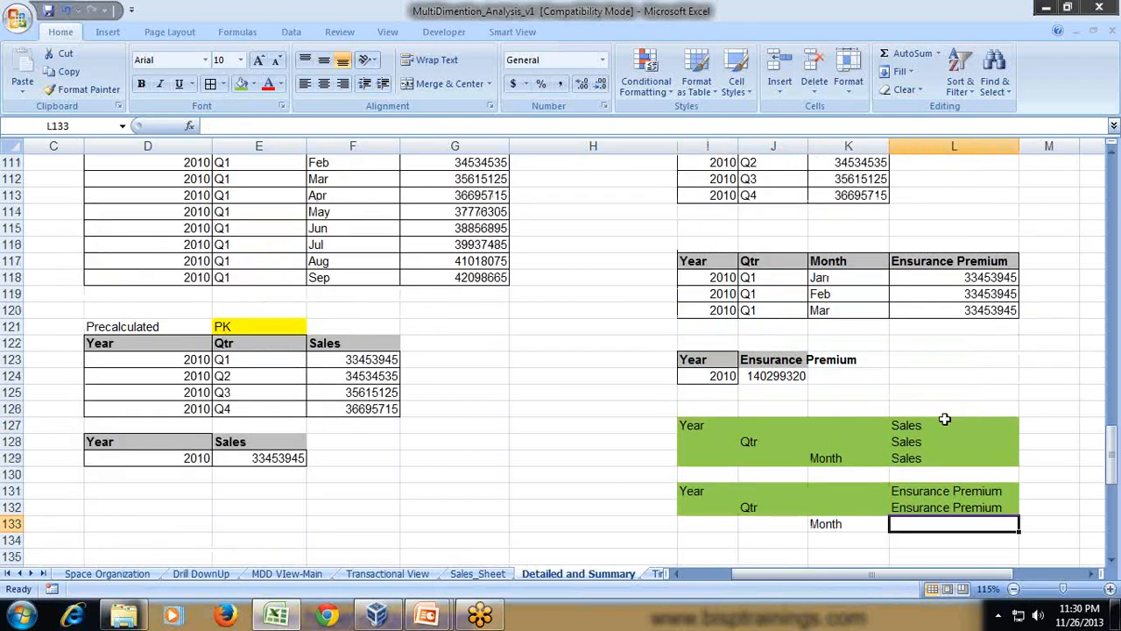
scroll(938, 353, up, 1)
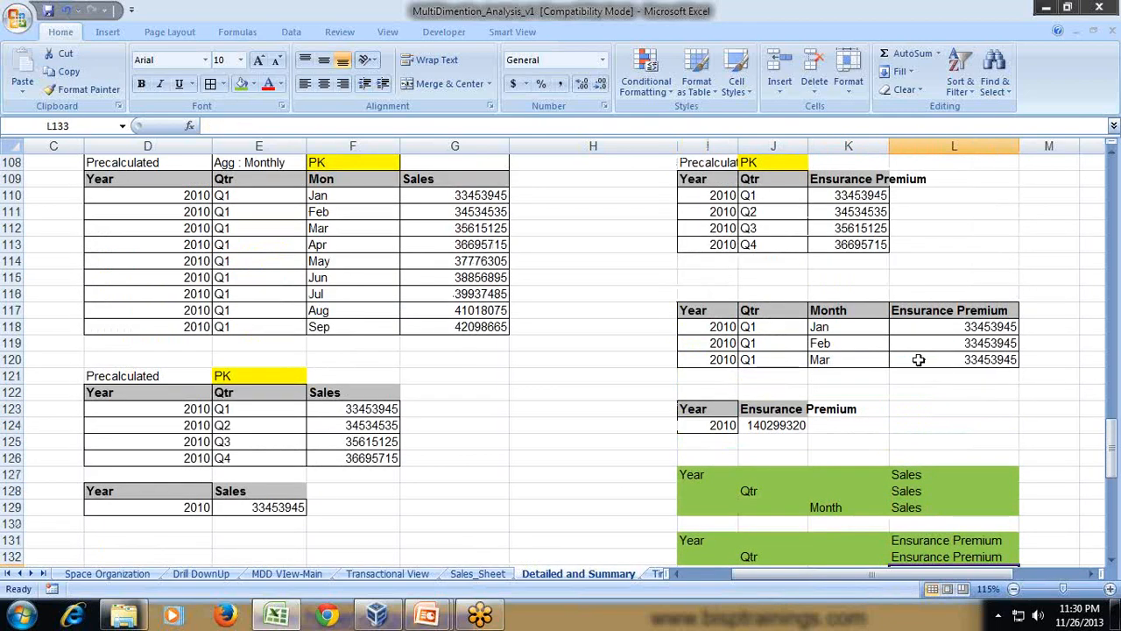
drag(840, 328, 863, 360)
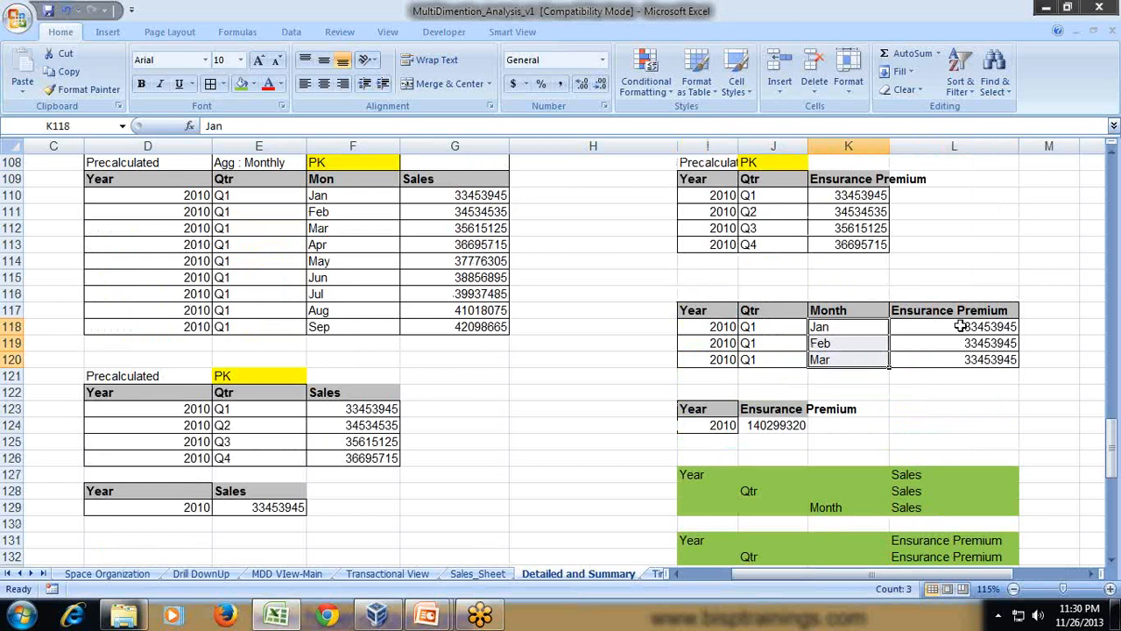
drag(960, 325, 970, 353)
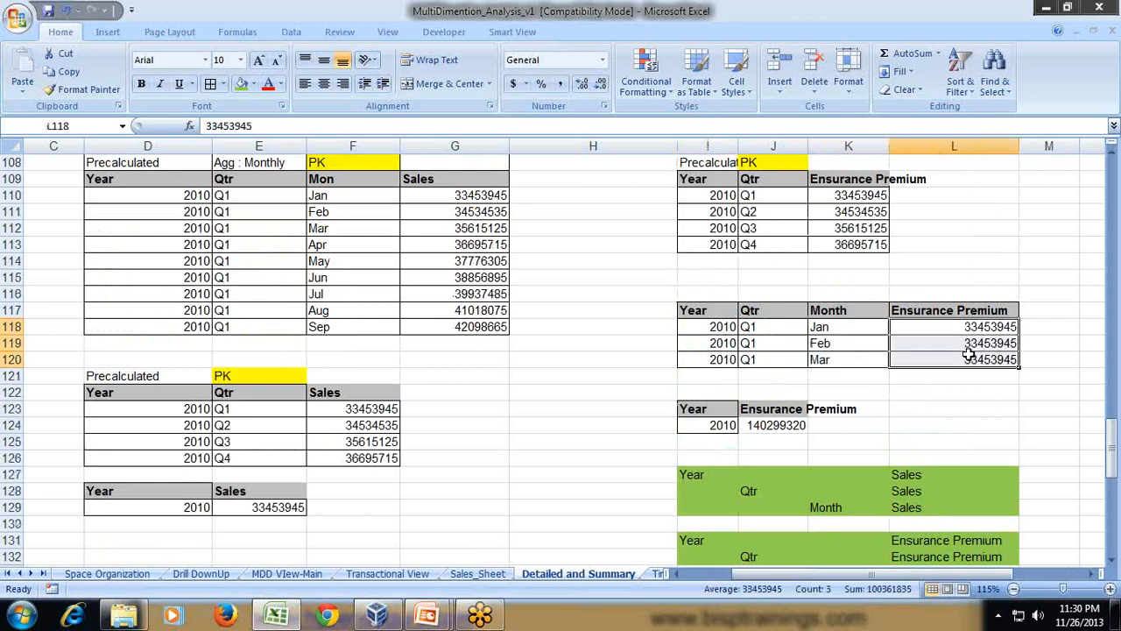
click(862, 198)
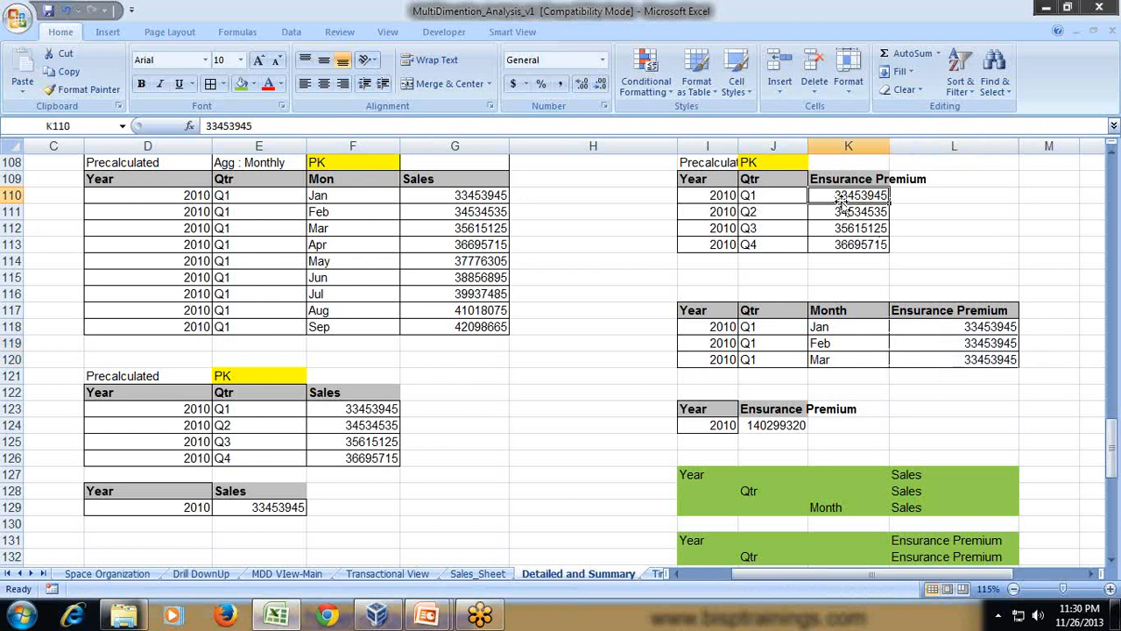
click(786, 196)
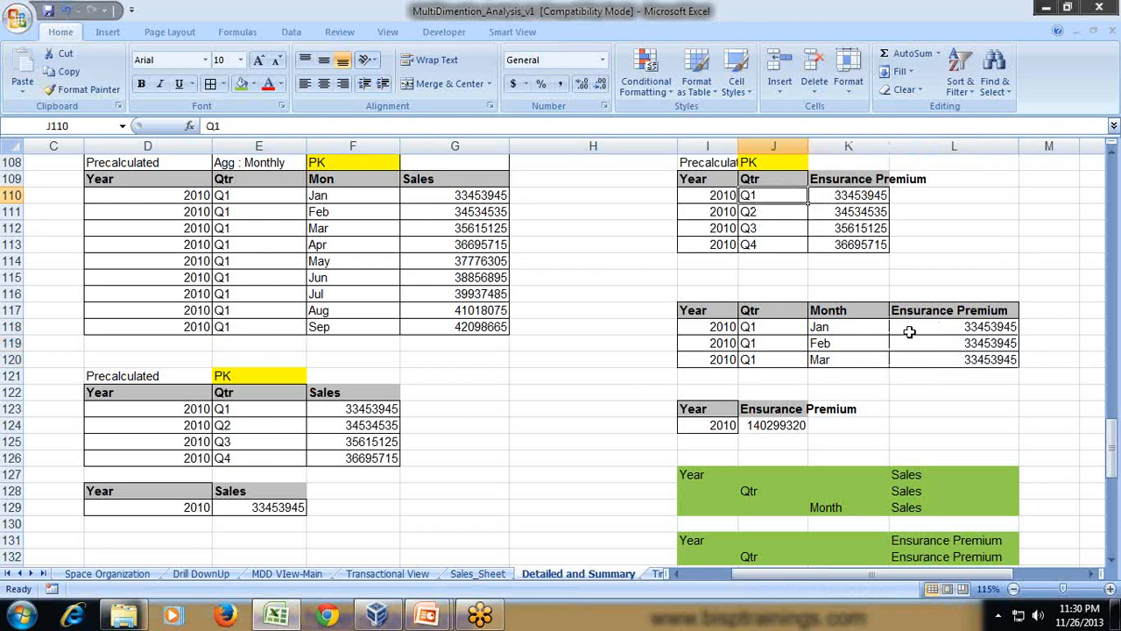
click(931, 326)
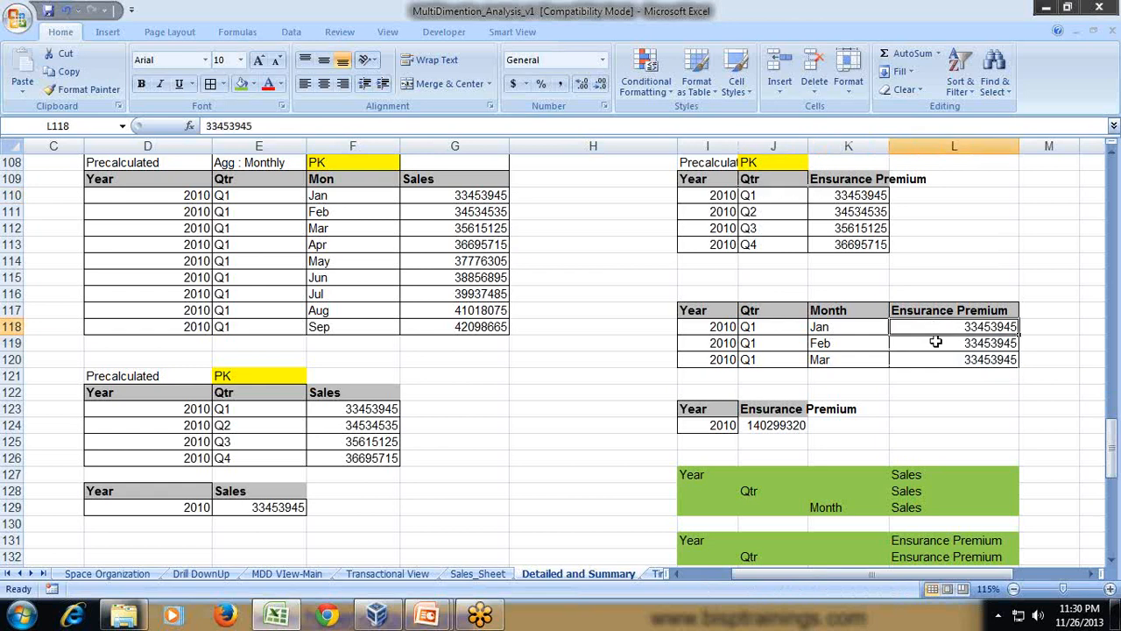
click(933, 342)
click(939, 360)
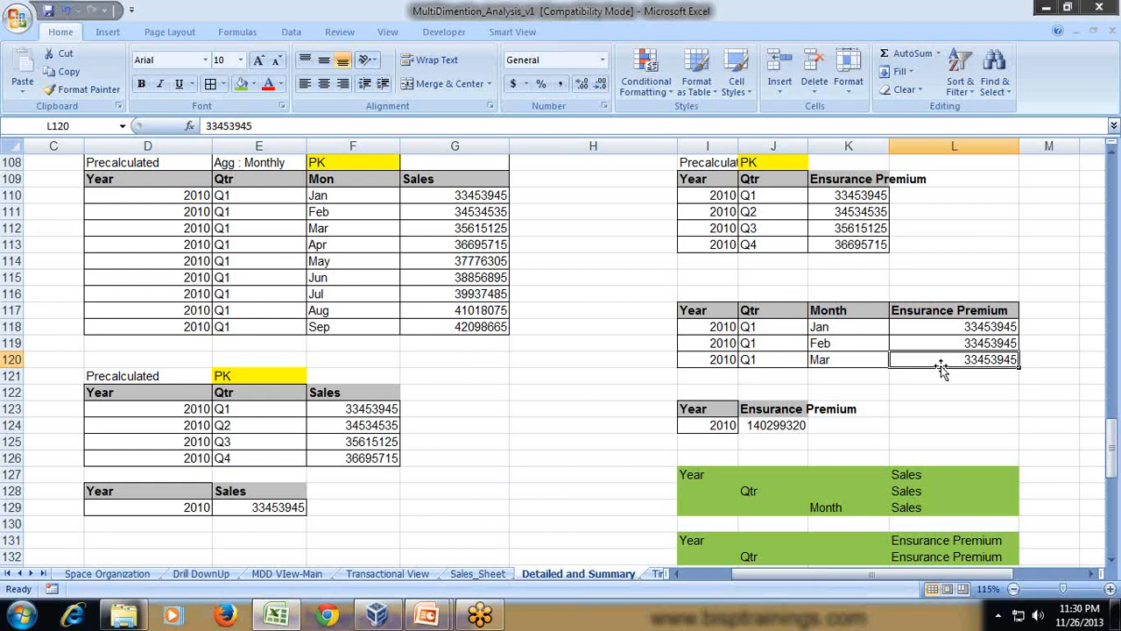
drag(989, 329, 983, 359)
click(860, 326)
click(853, 342)
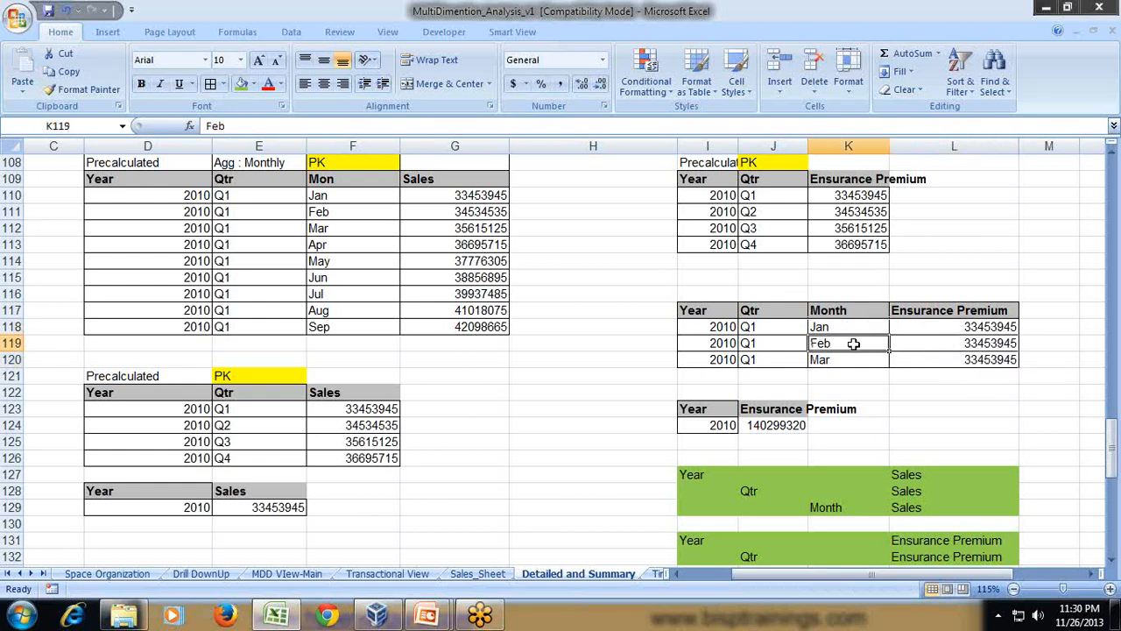
click(854, 363)
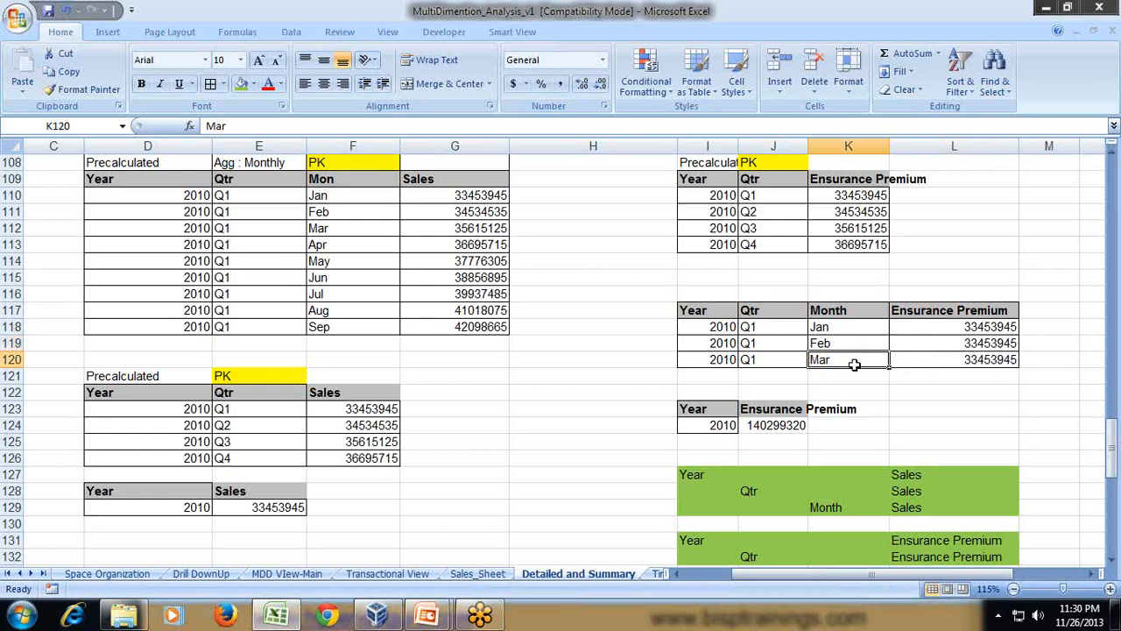
- Switch to the virtual machine showing the SH_Model project in IBM Cognos Framework Manager
click(379, 616)
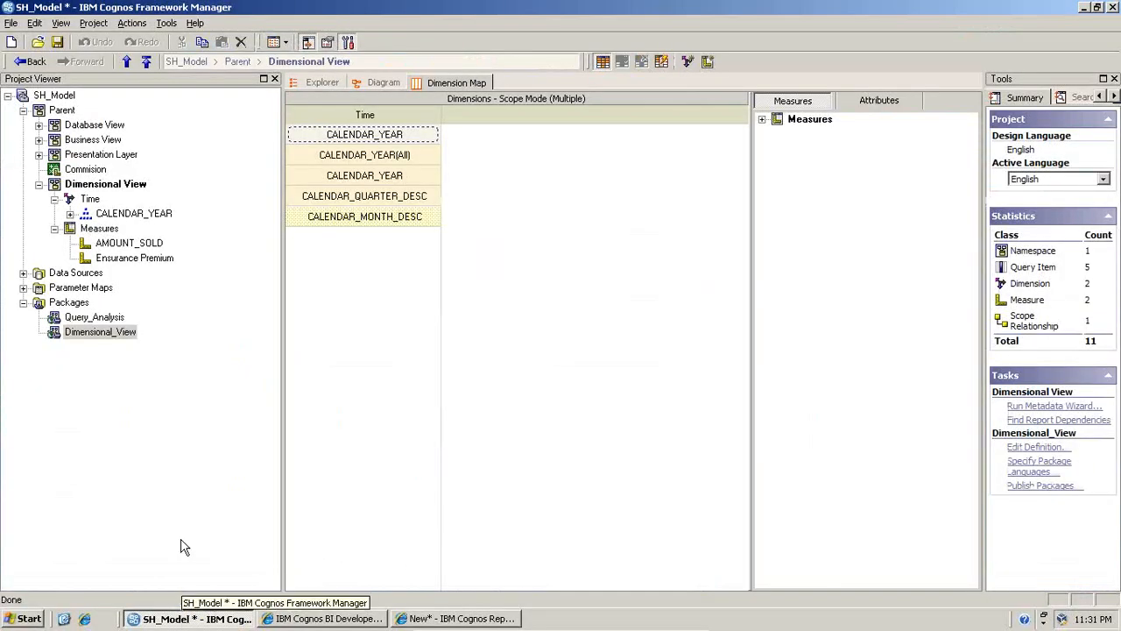
- Collapse the Dimensional View namespace, expand Database View and display it as a diagram
click(38, 184)
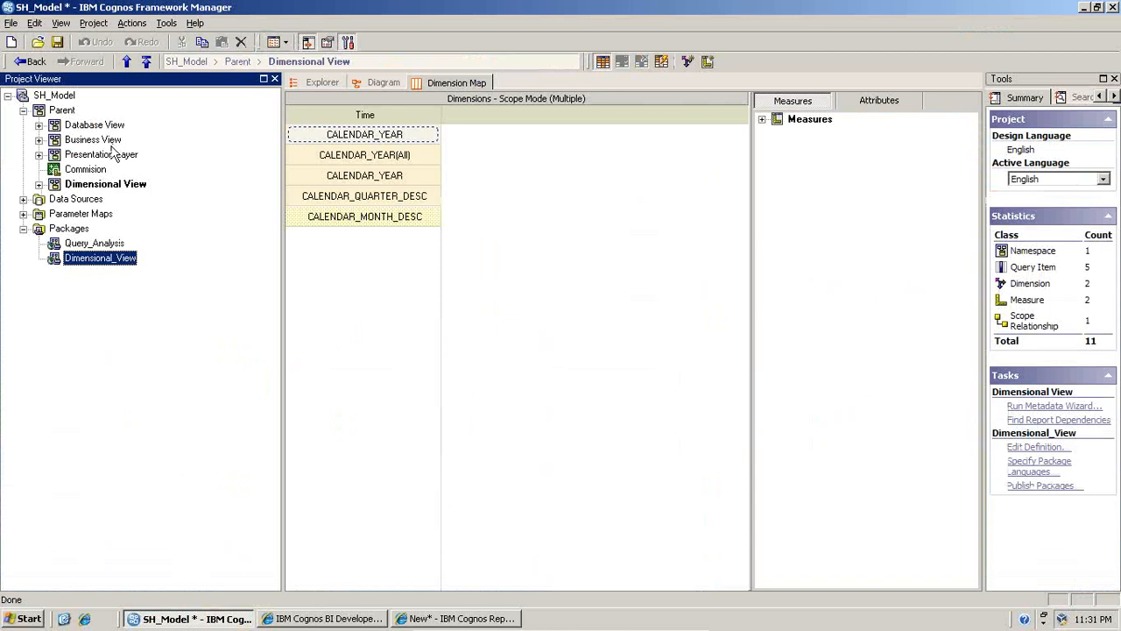
click(38, 126)
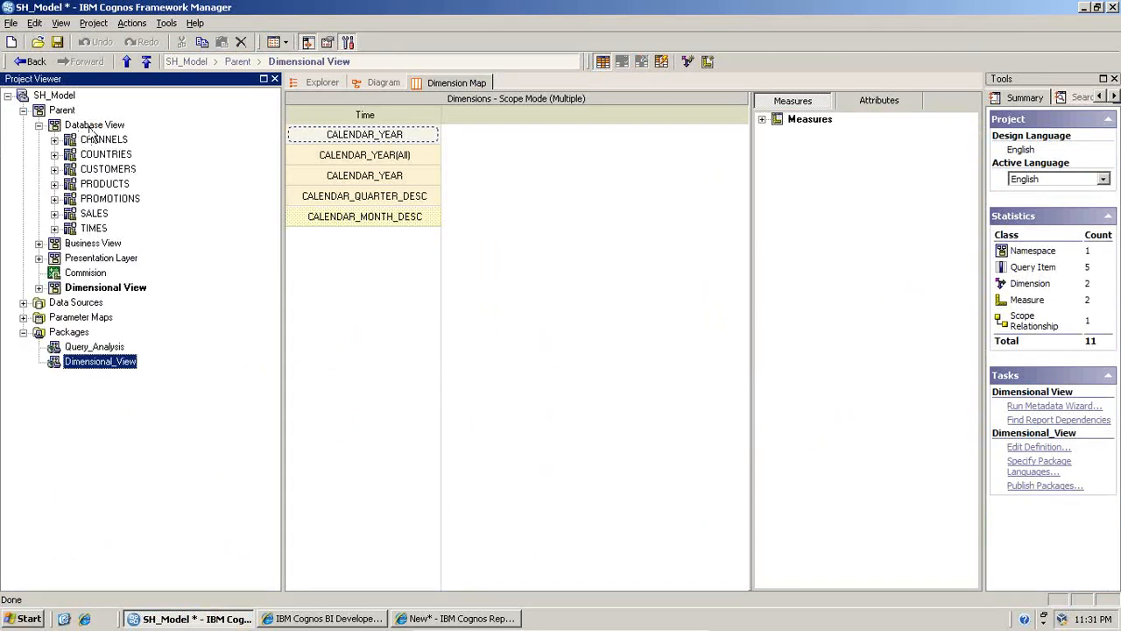
right_click(91, 129)
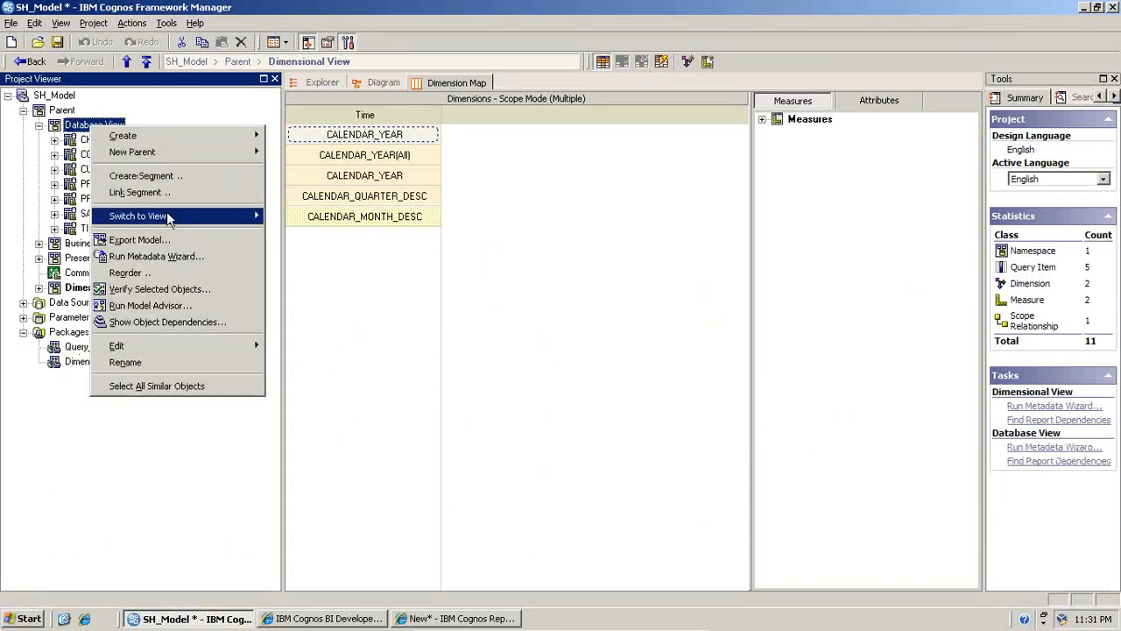
mouse_move(167, 215)
click(292, 233)
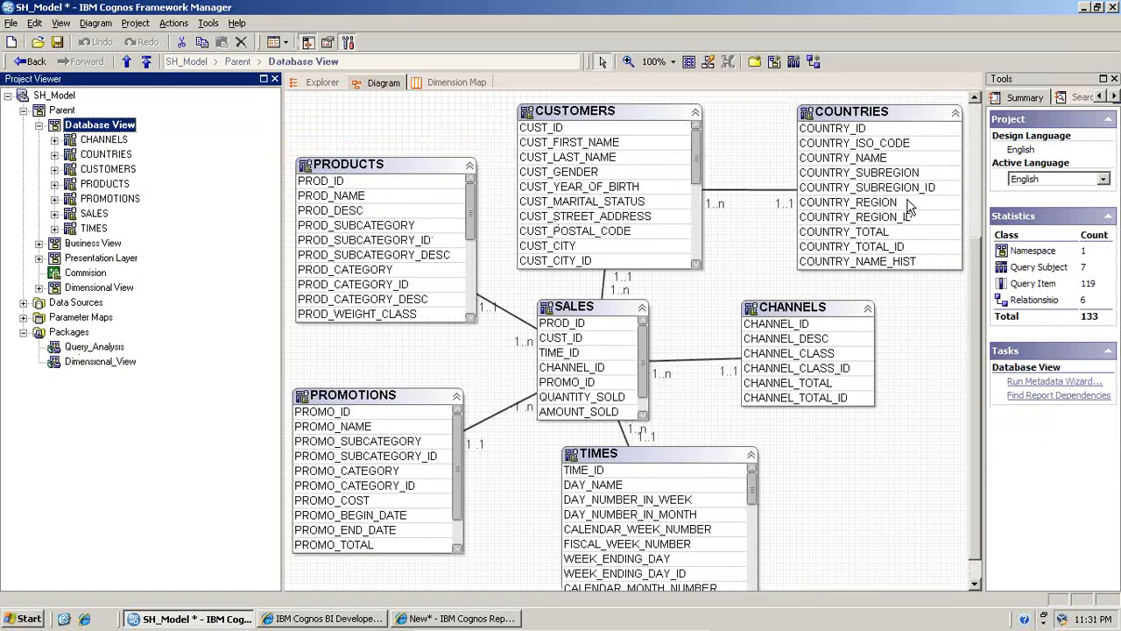
- Examine how CUSTOMERS, PRODUCTS, PROMOTIONS, TIMES and CHANNELS relate to the SALES query subject in the Database View diagram
click(615, 128)
click(388, 202)
click(370, 398)
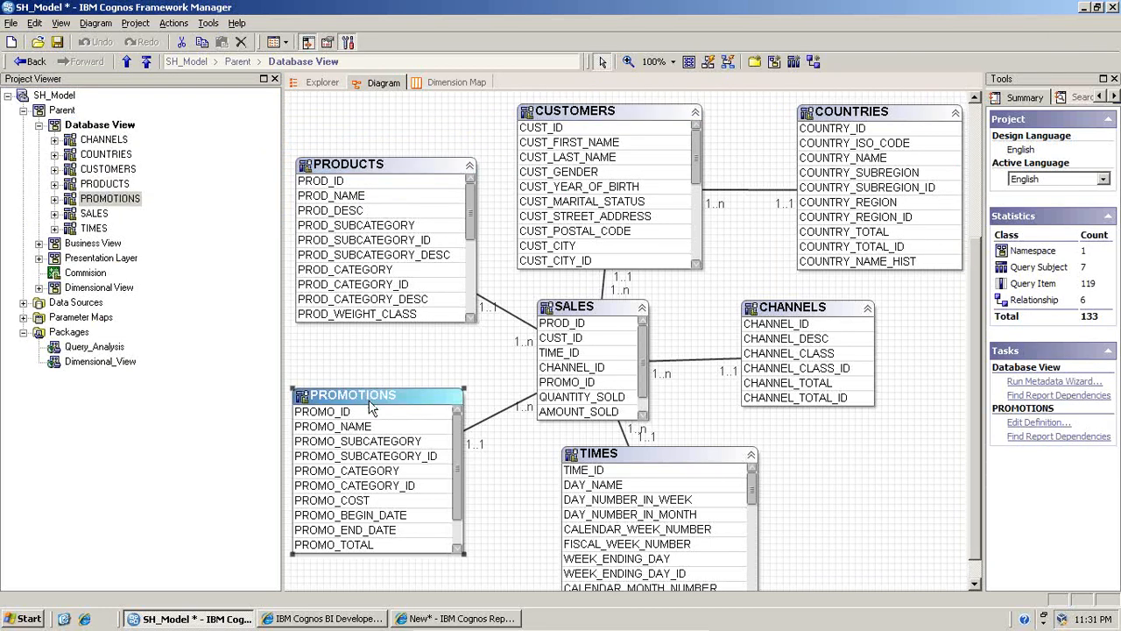
click(591, 457)
click(746, 325)
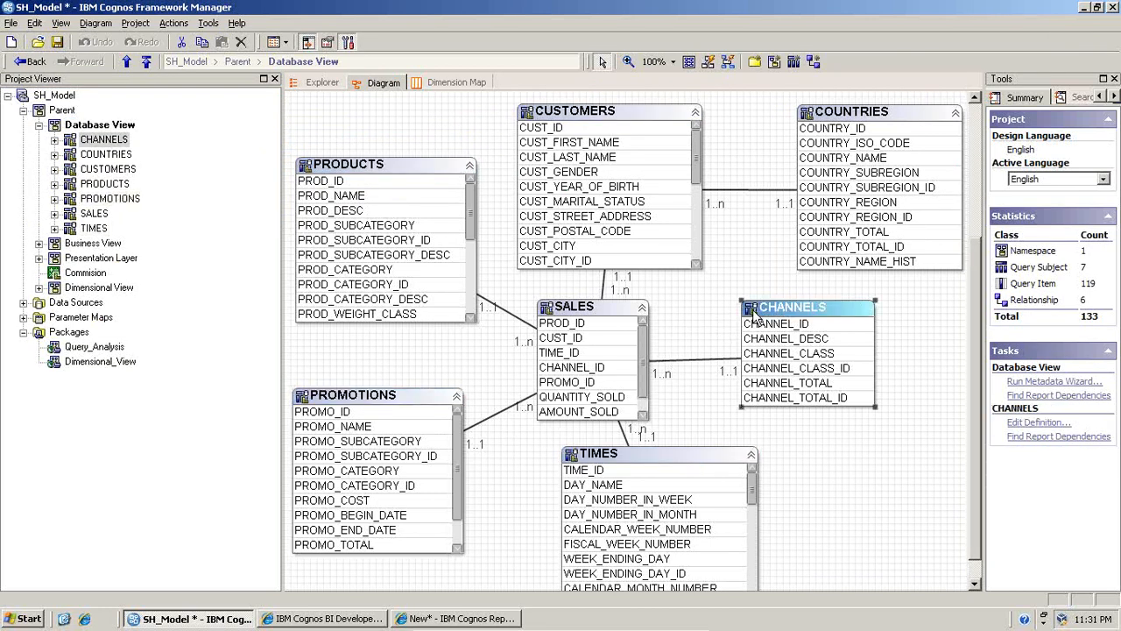
click(610, 320)
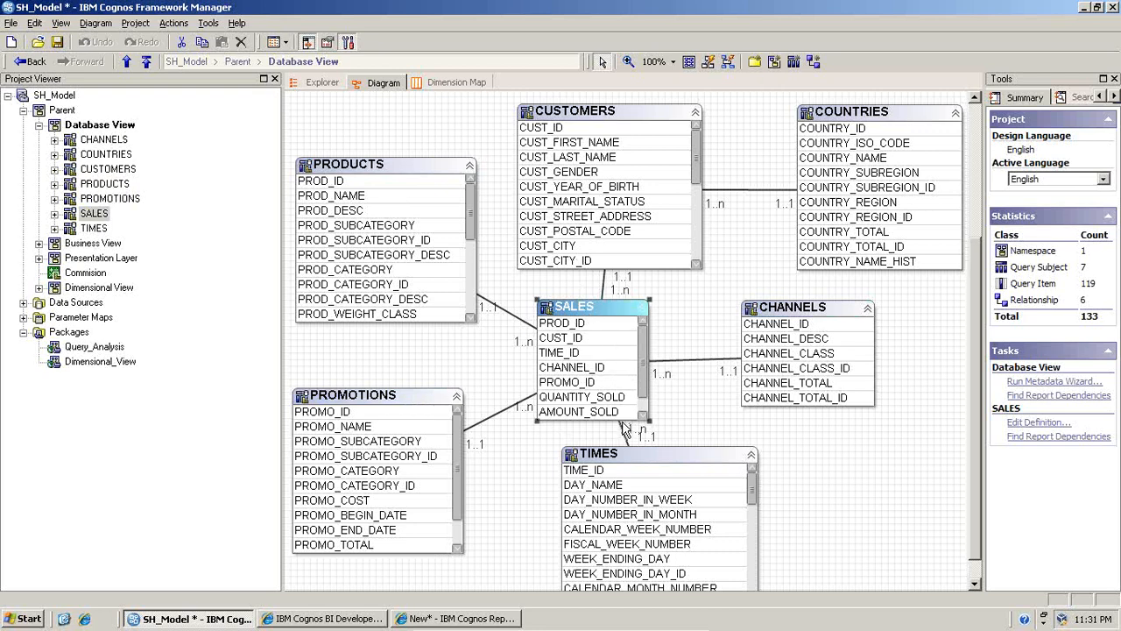
click(616, 459)
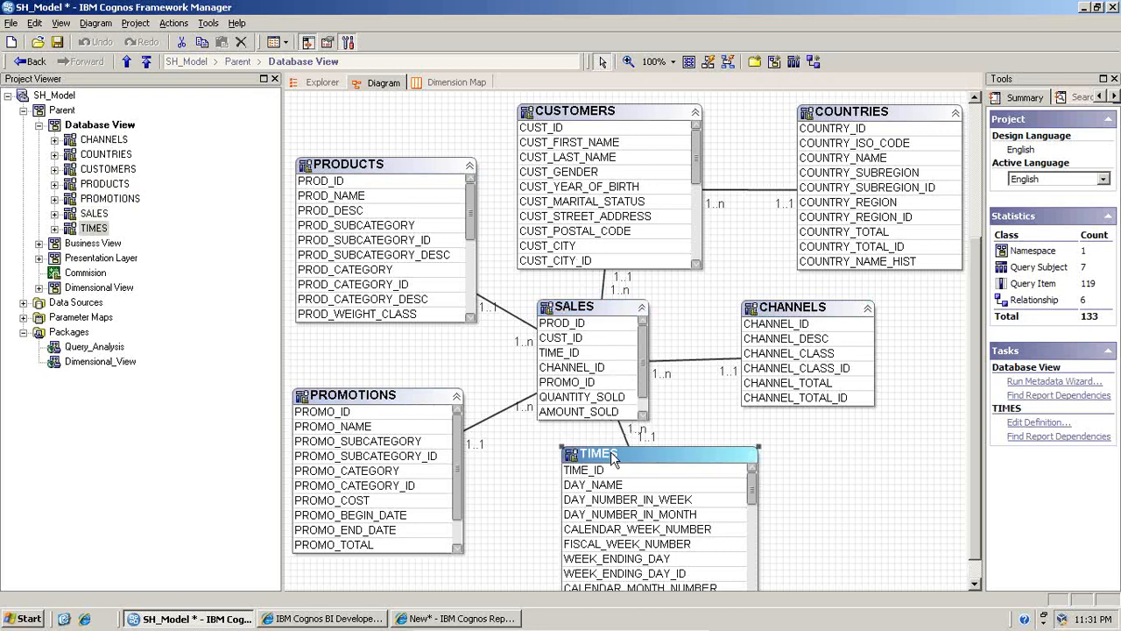
- Collapse Database View and expand Dimensional View to show the CALENDAR_YEAR hierarchy levels of Time and the items under Measures
click(38, 124)
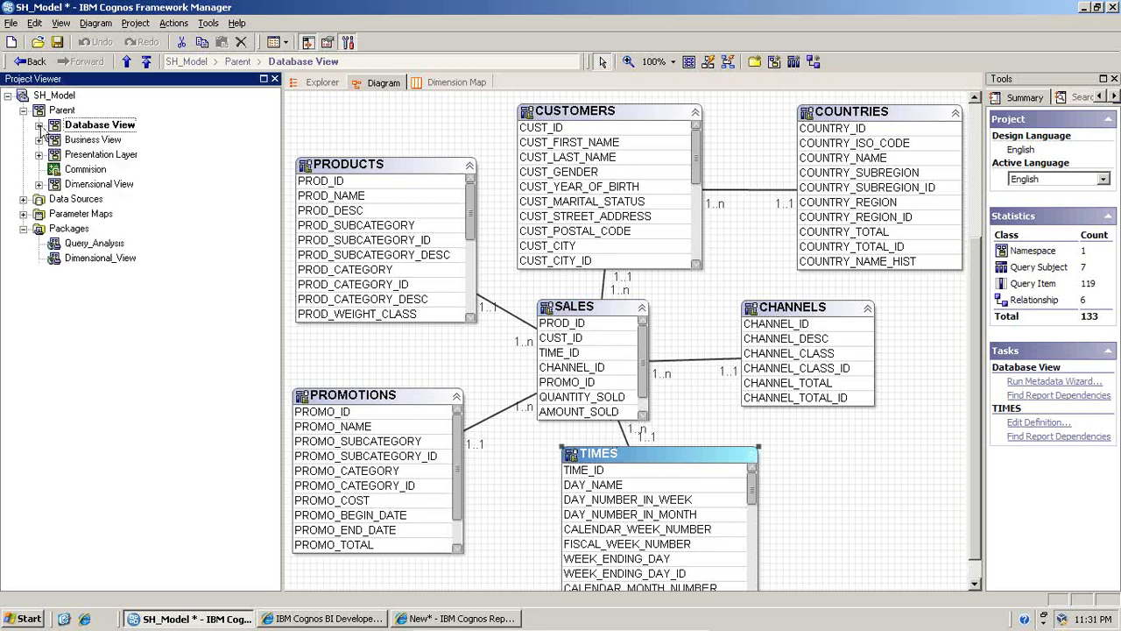
click(39, 184)
click(54, 227)
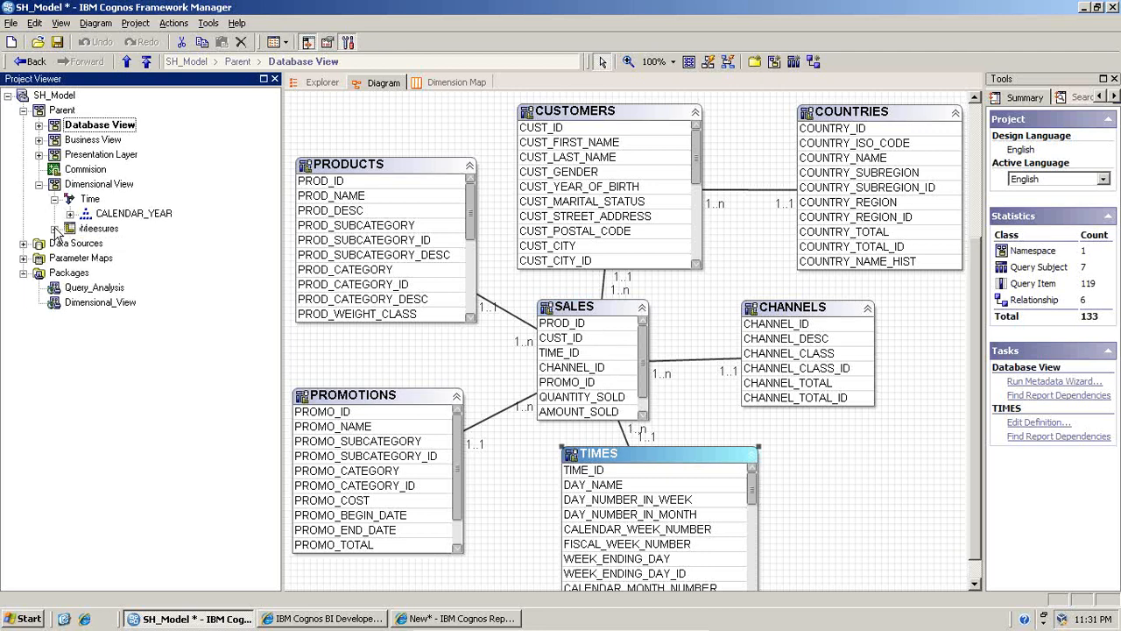
click(55, 200)
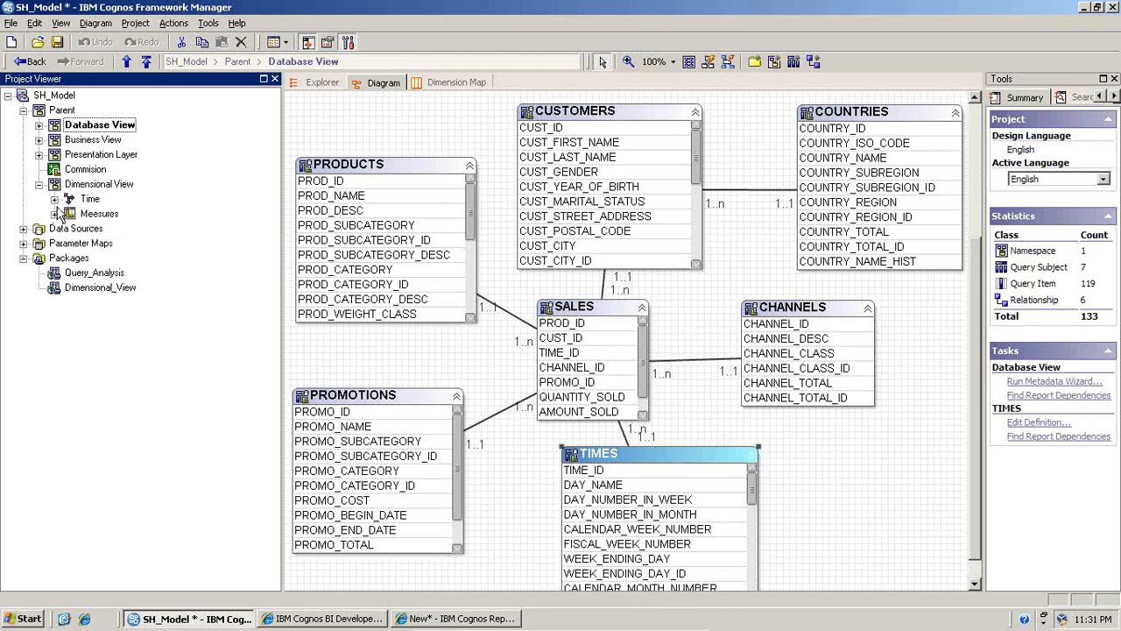
click(89, 200)
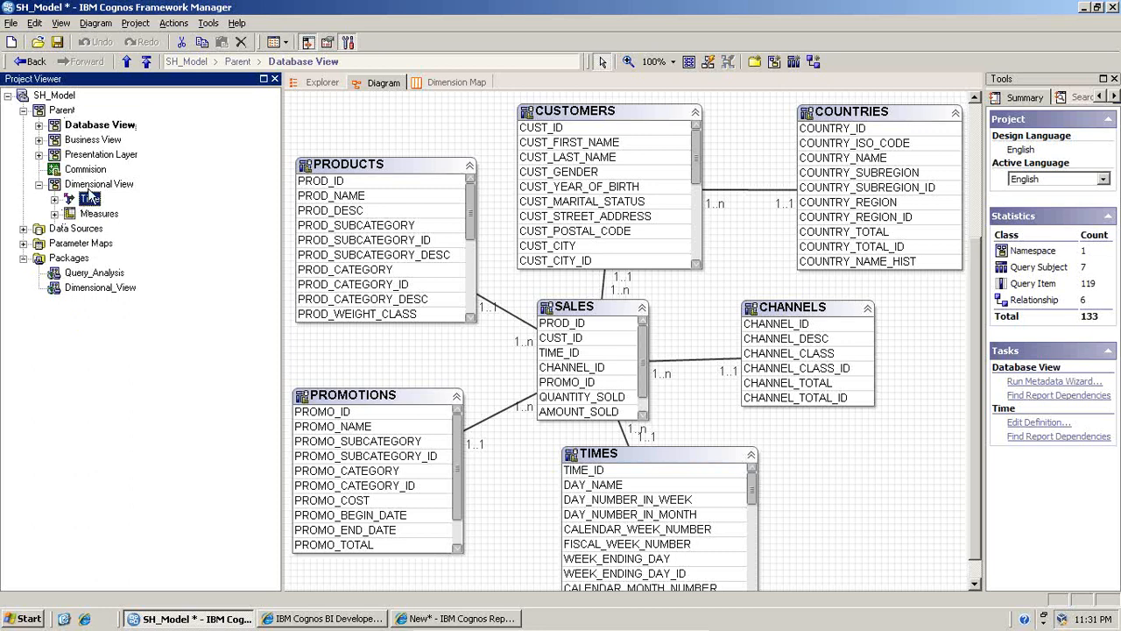
click(93, 187)
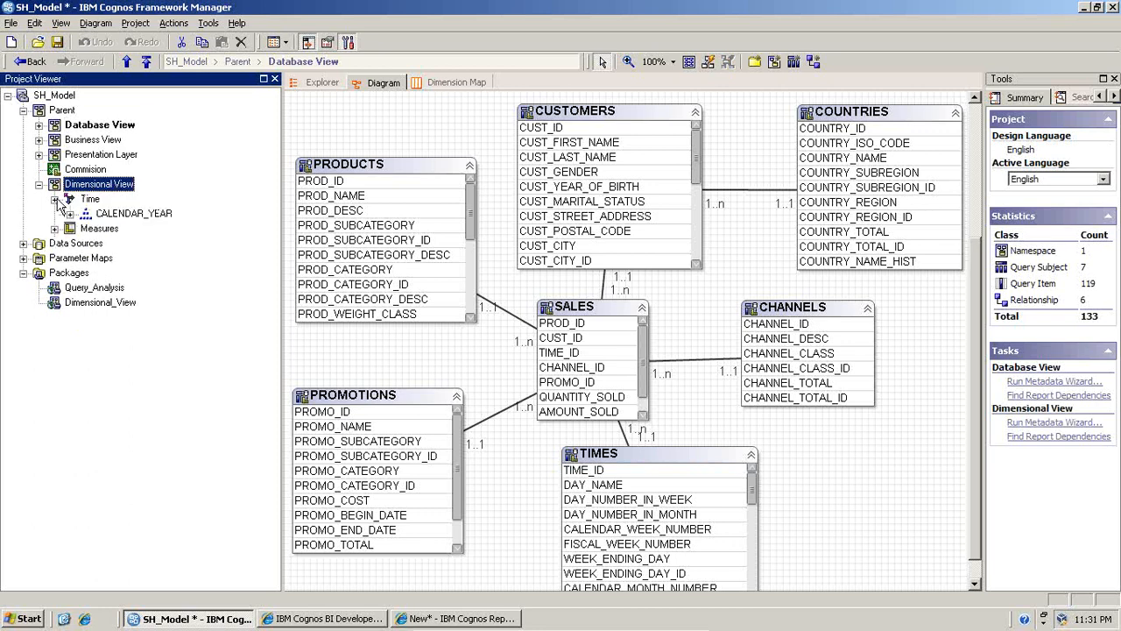
click(54, 199)
click(70, 214)
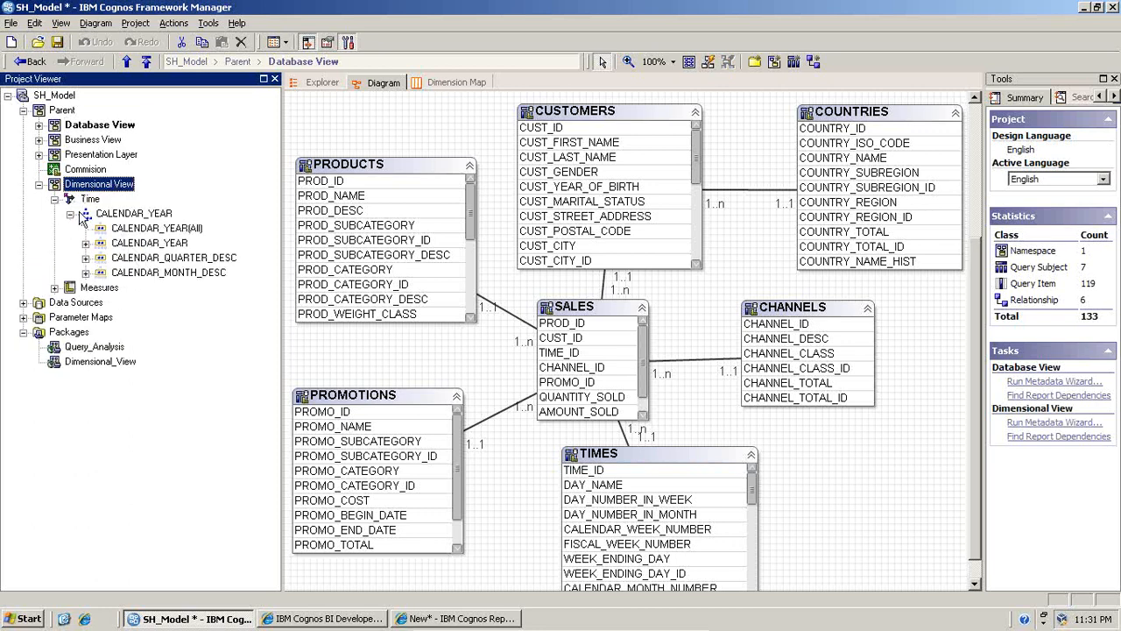
click(54, 287)
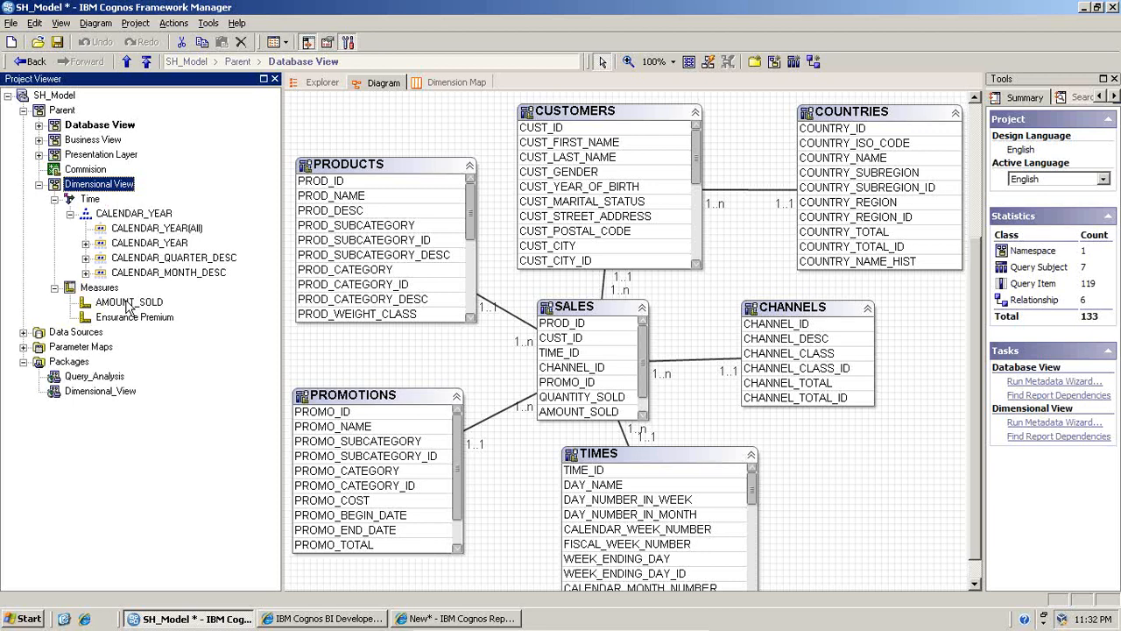
- Display the Dimensional View namespace as a diagram
right_click(85, 184)
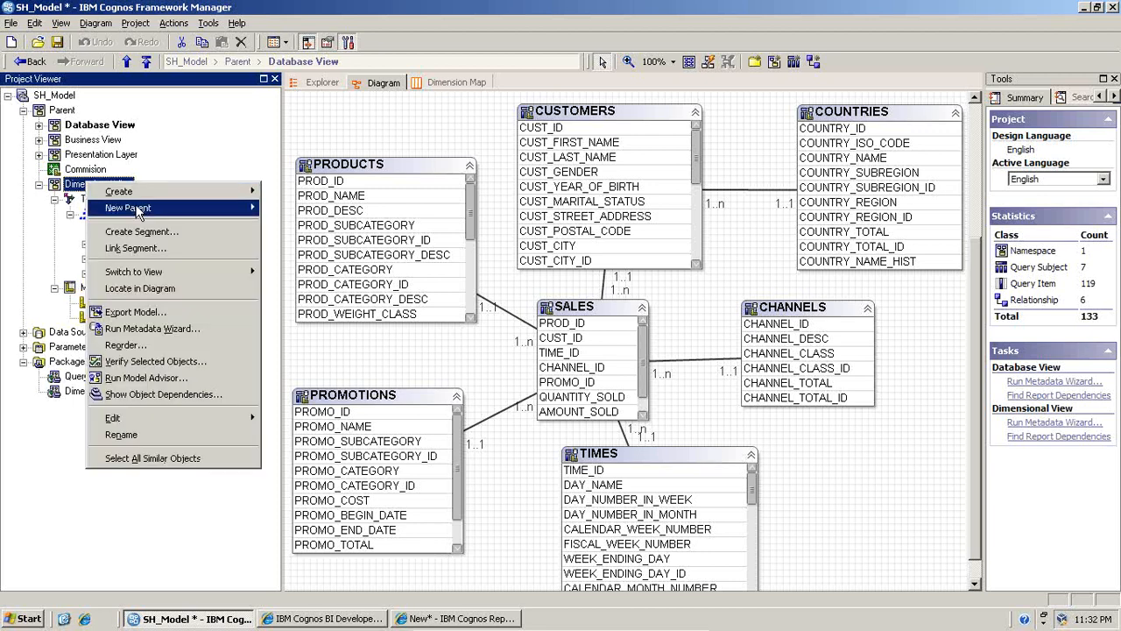
mouse_move(154, 273)
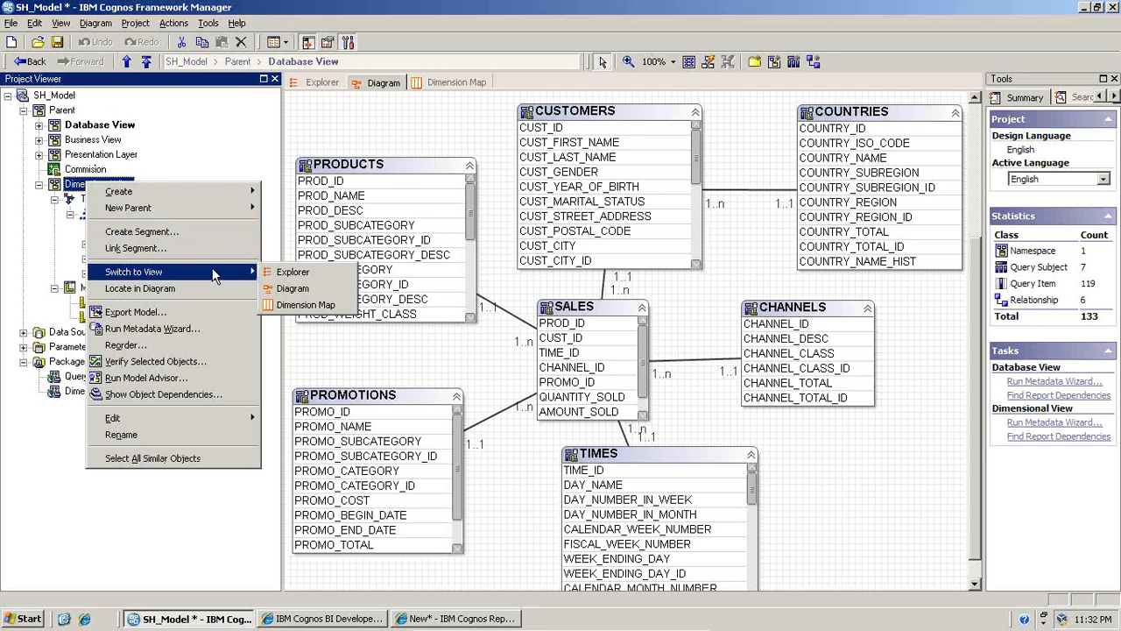
click(294, 288)
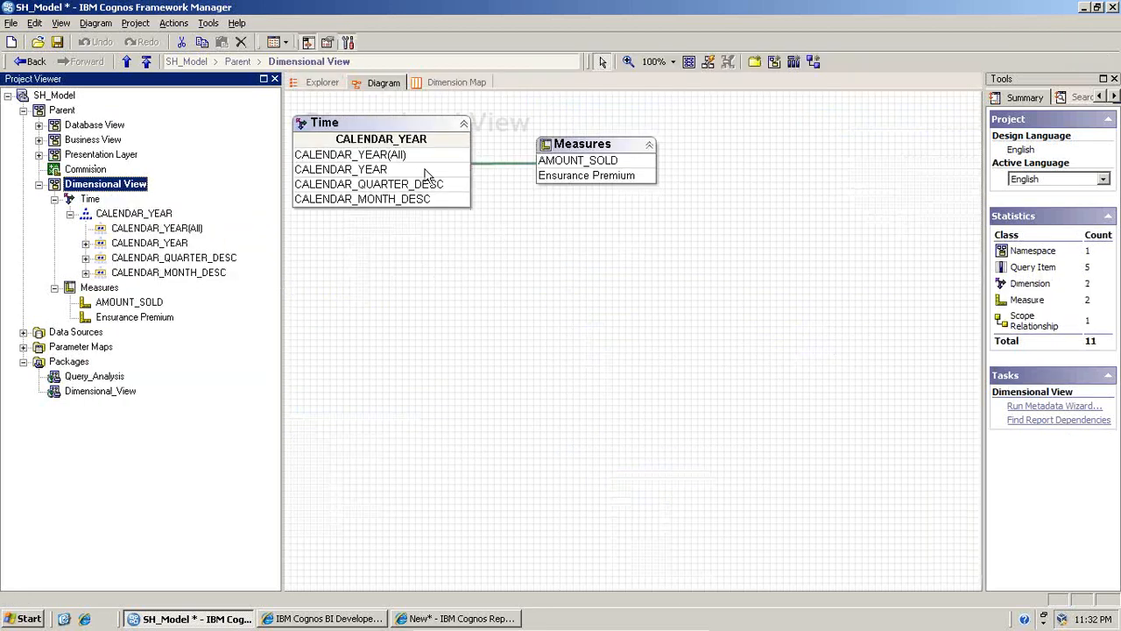
- Examine the scope relationship linking the Time dimension to Measures in the Dimensional View diagram
click(517, 164)
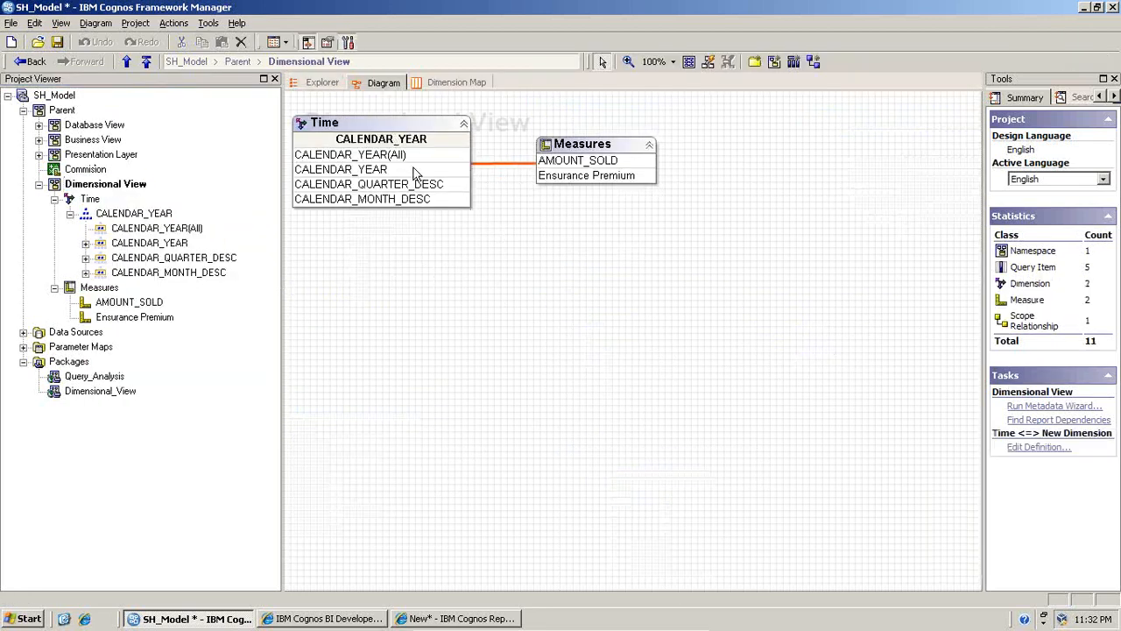
click(404, 127)
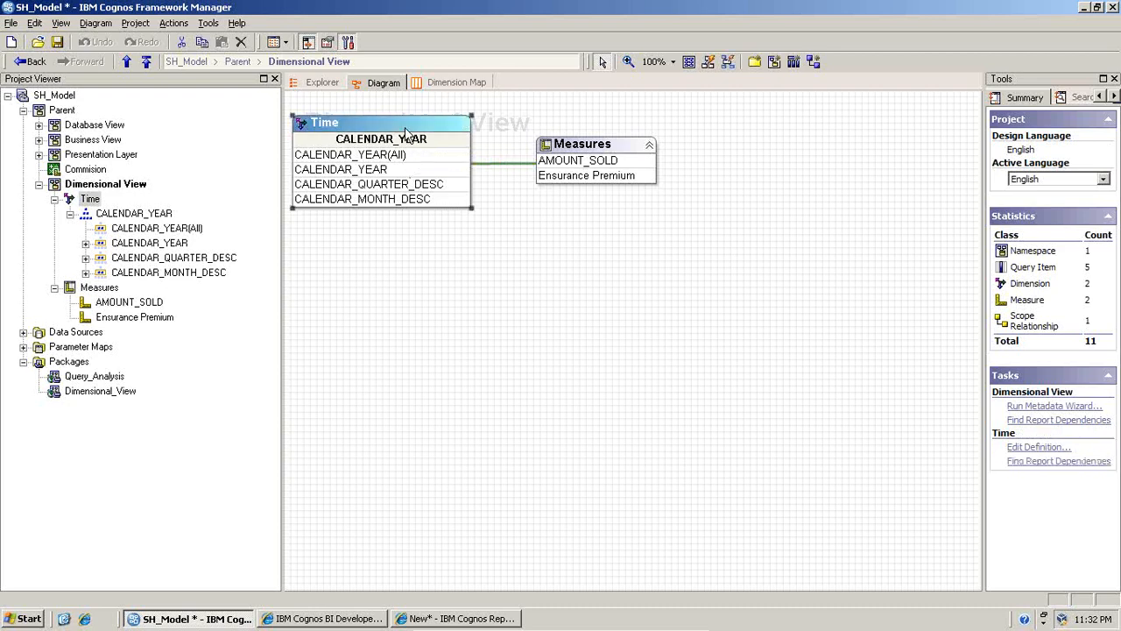
click(543, 149)
click(504, 164)
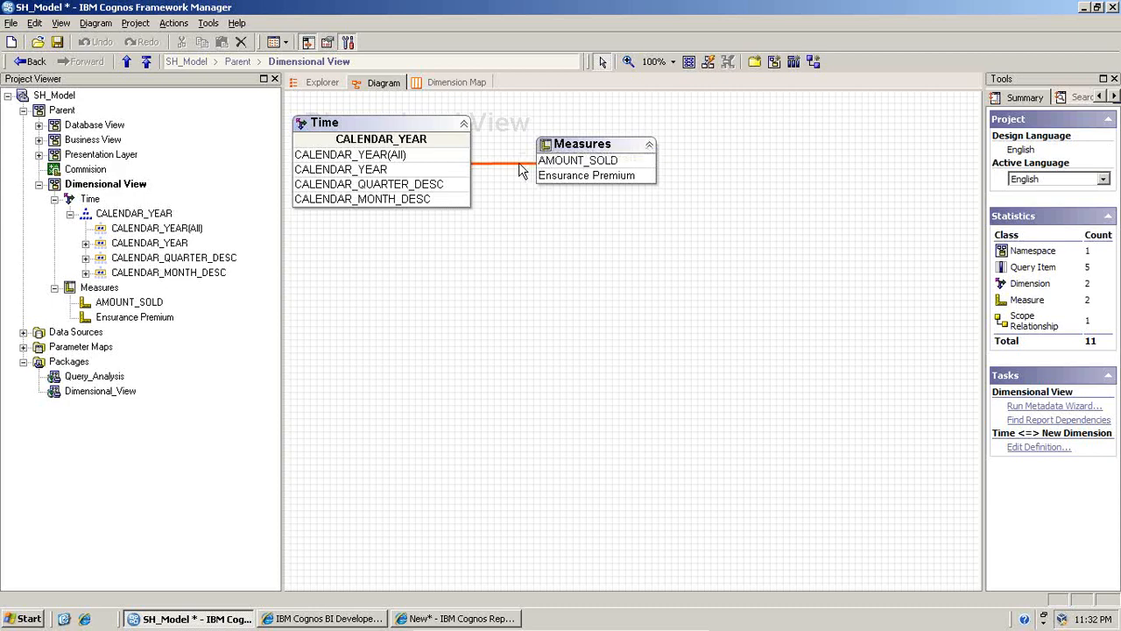
click(424, 131)
click(585, 154)
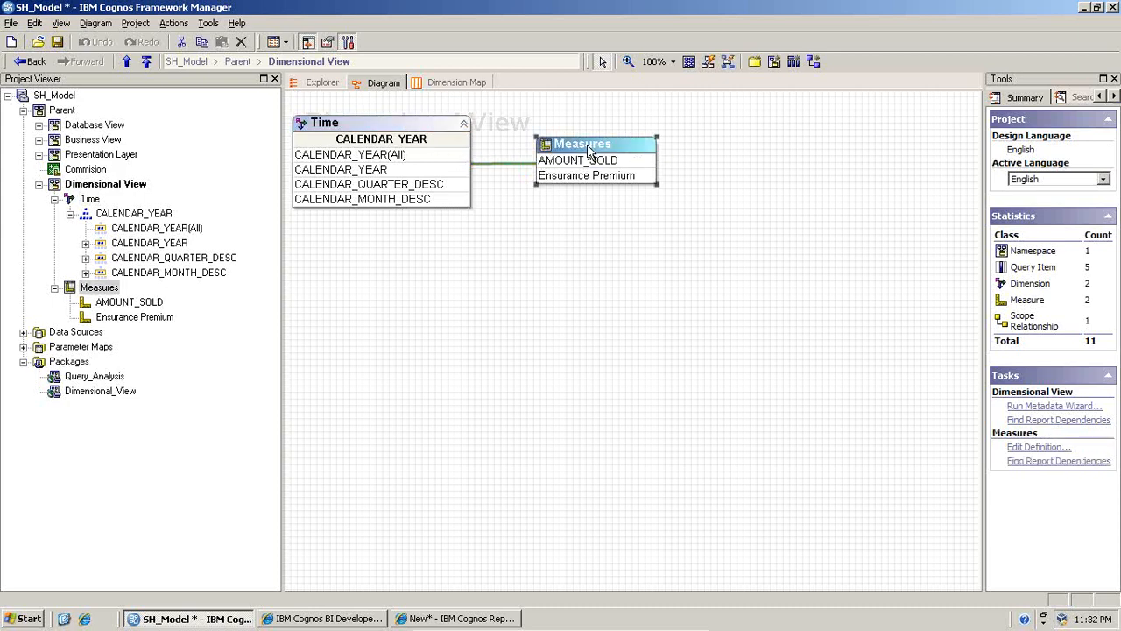
- Open the dimension map and compare the Time scope of AMOUNT_SOLD with that of Ensurance Premium
click(457, 82)
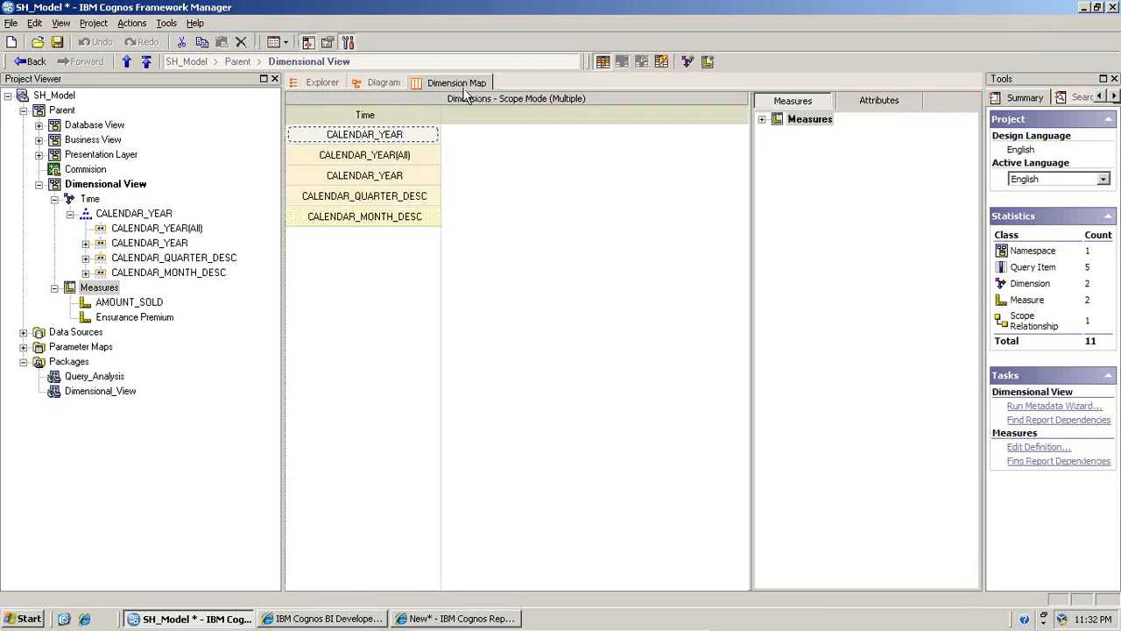
click(761, 121)
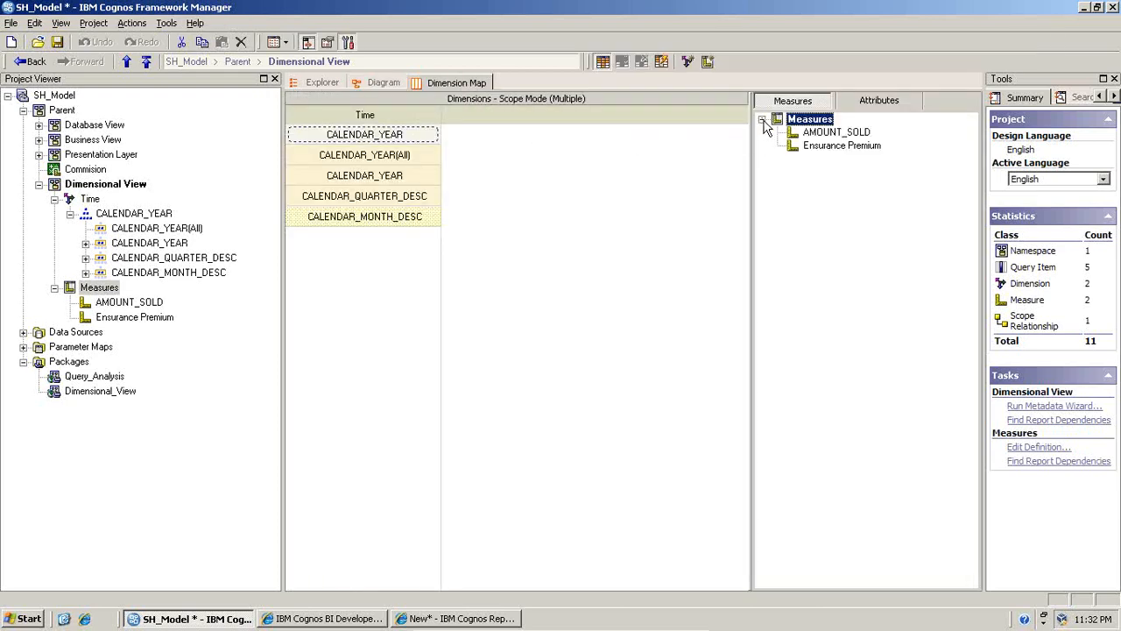
click(803, 134)
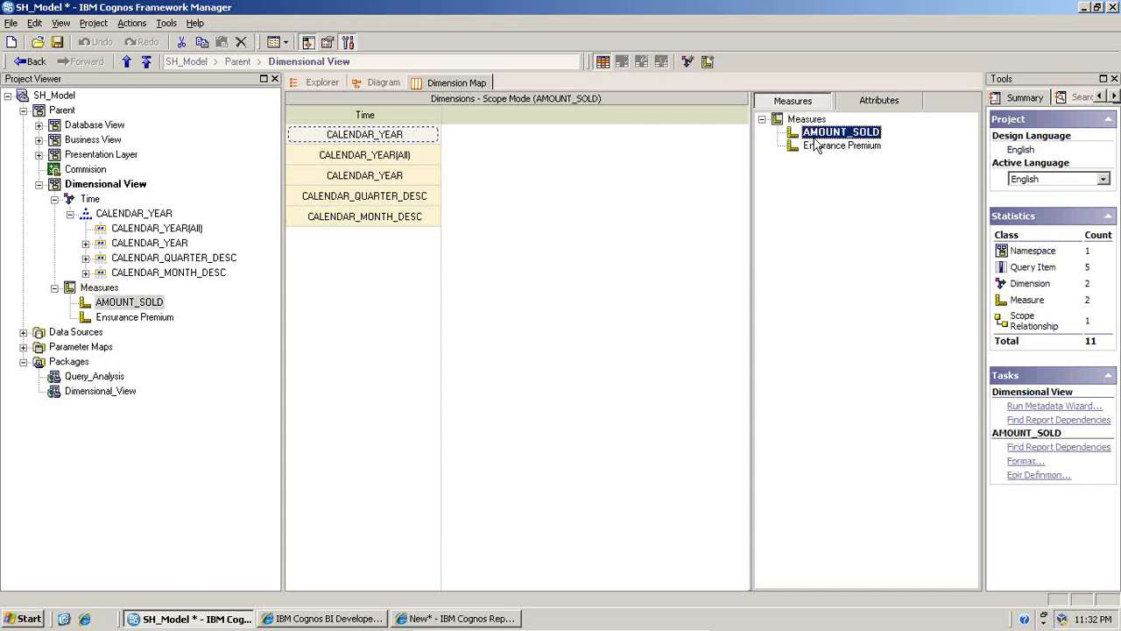
click(817, 147)
click(817, 137)
click(823, 147)
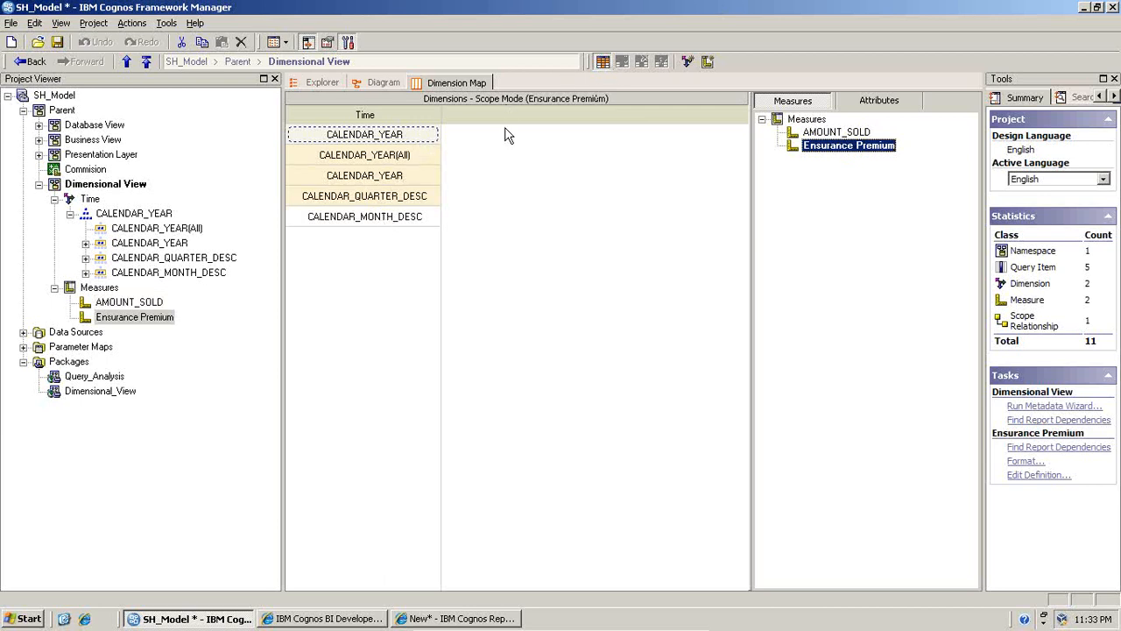
- Check the year and quarter levels of Time in the Ensurance Premium scope, toggling the scope display off and on
click(394, 158)
click(394, 175)
click(391, 196)
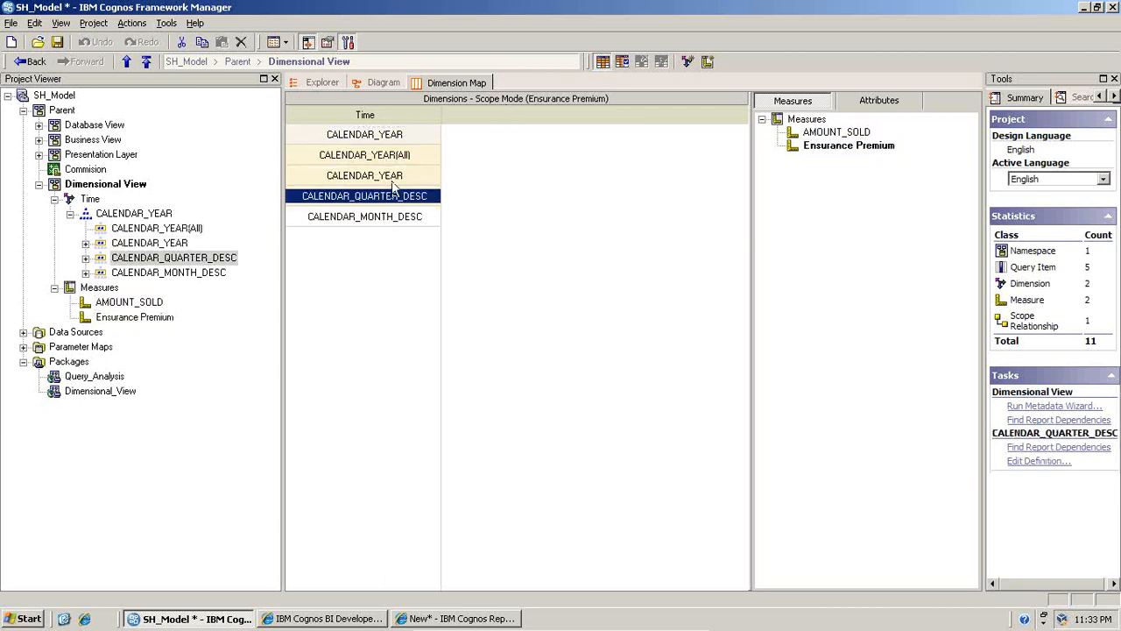
click(603, 63)
click(602, 63)
- Set the Ensurance Premium scope down to CALENDAR_MONTH_DESC and compare it with the scope of AMOUNT_SOLD
click(377, 217)
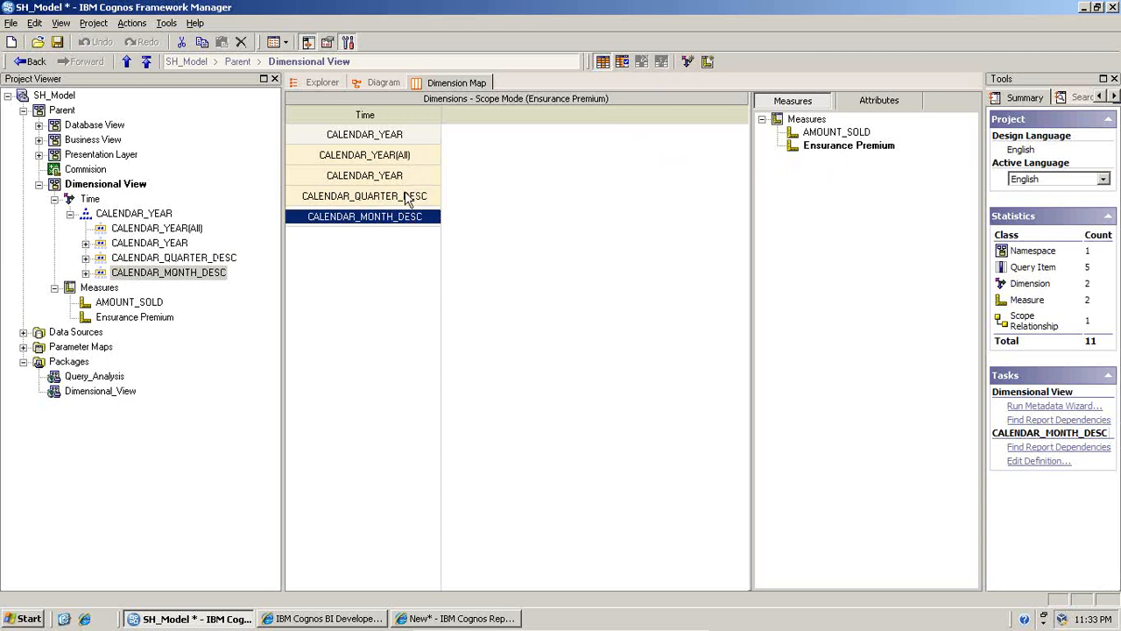
click(621, 64)
click(418, 194)
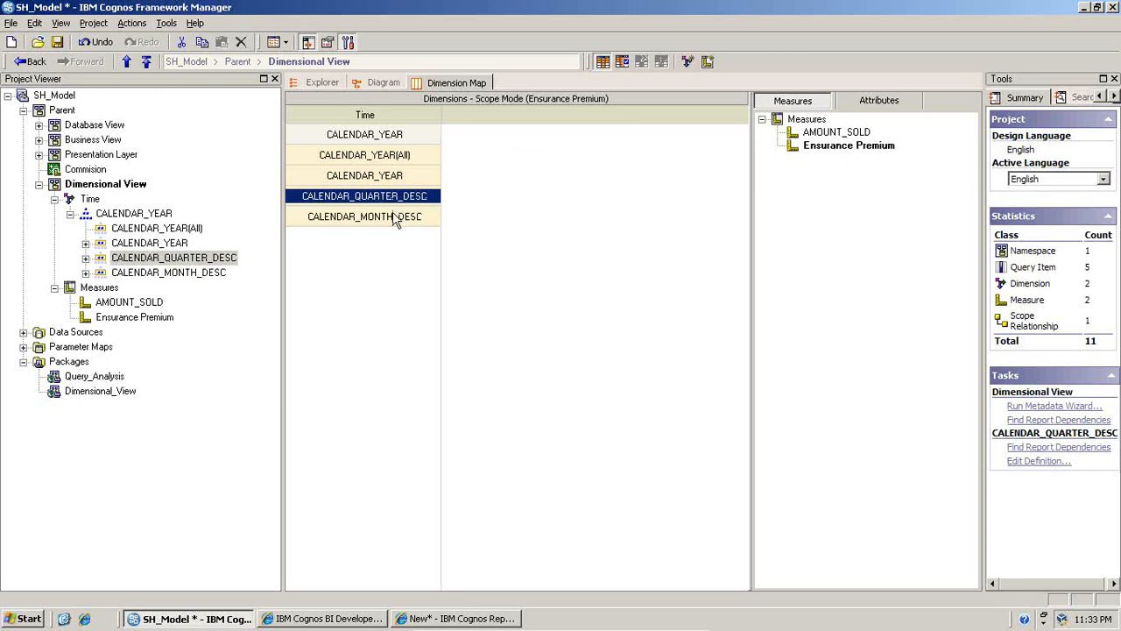
click(828, 133)
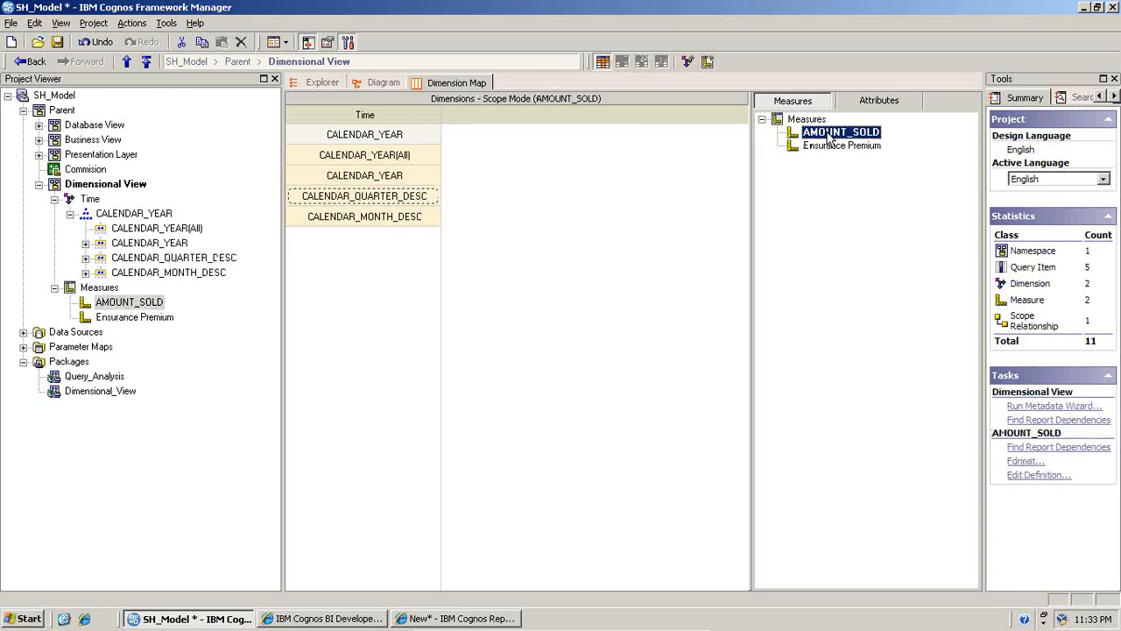
click(832, 146)
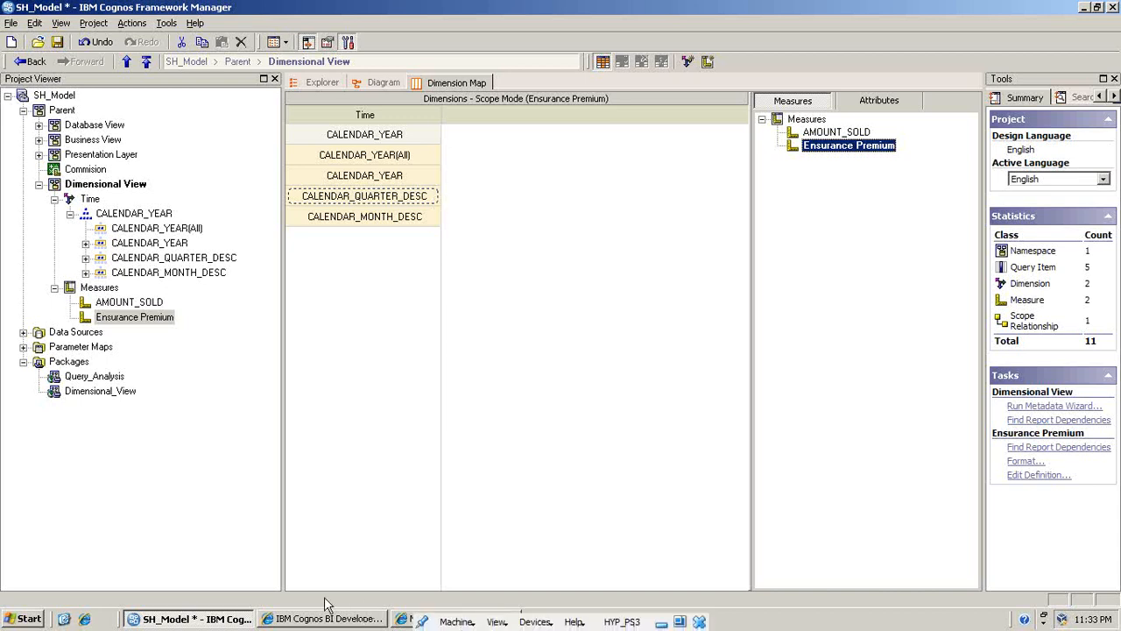
- Switch to Report Studio and create a new list report on the Dimensional_View package, discarding the current report's unsaved changes
click(399, 626)
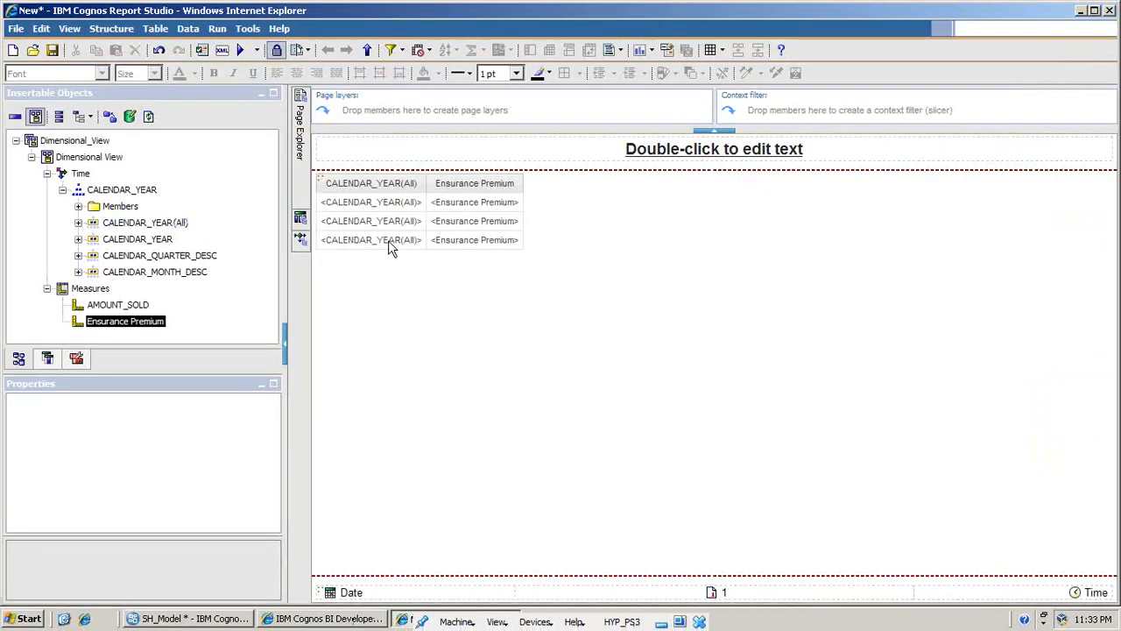
click(12, 51)
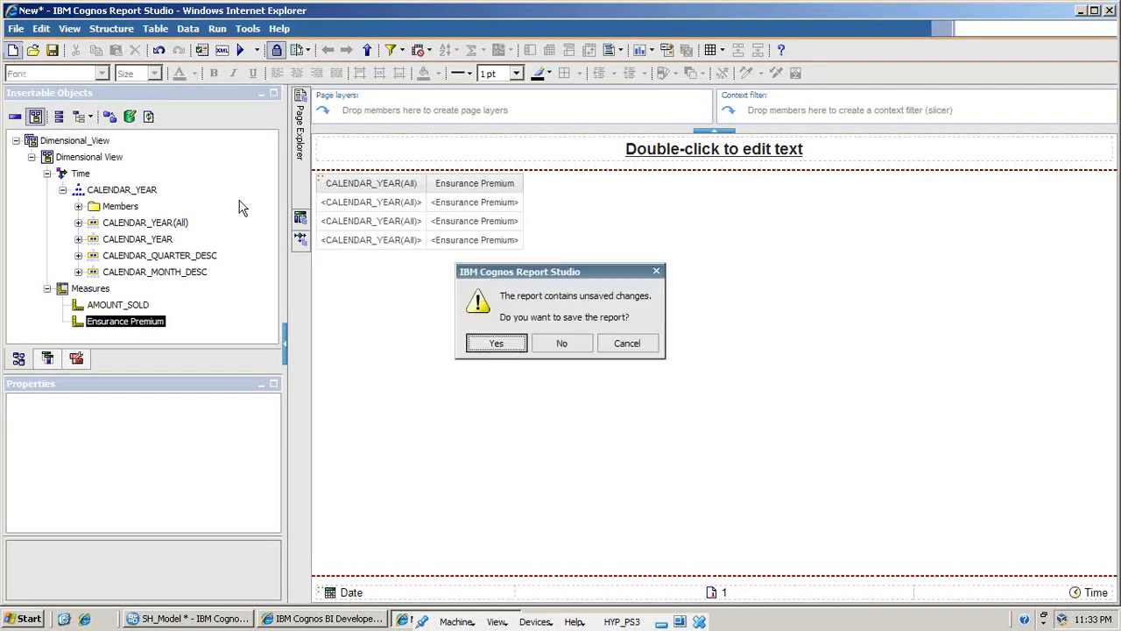
click(543, 343)
click(463, 262)
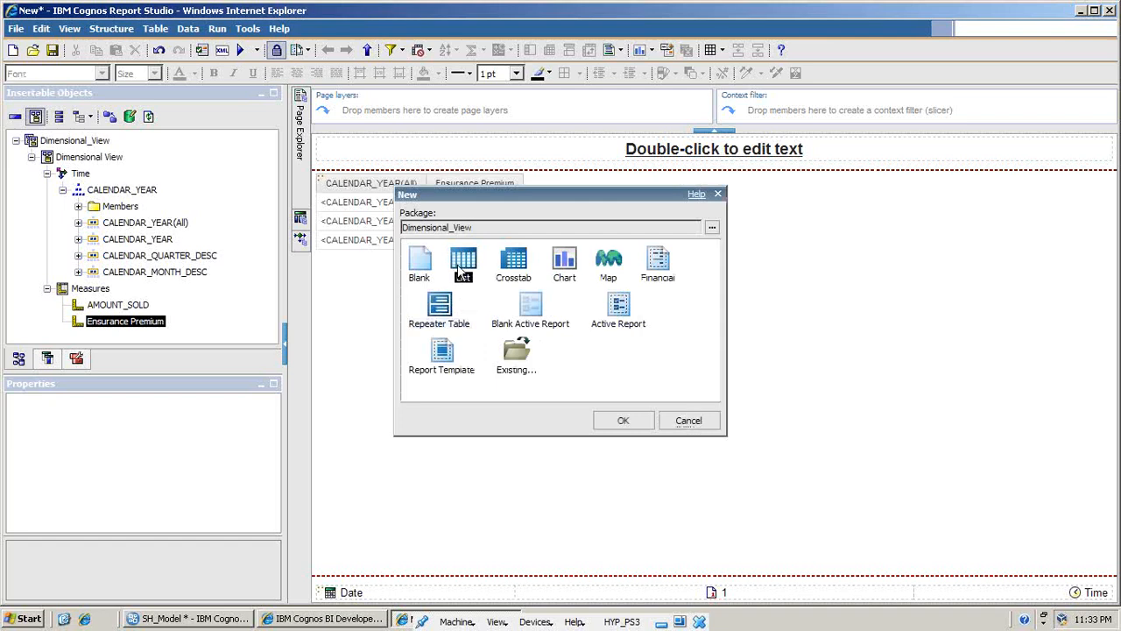
click(623, 422)
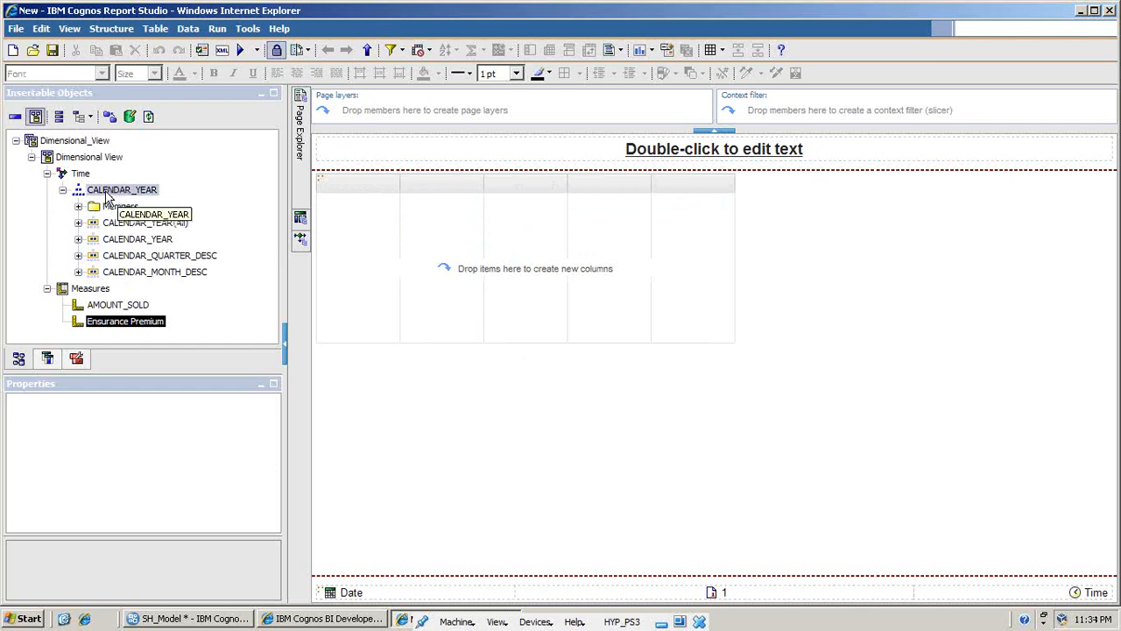
- Refresh the Dimensional_View package and expand its Time dimension and Measures
click(132, 120)
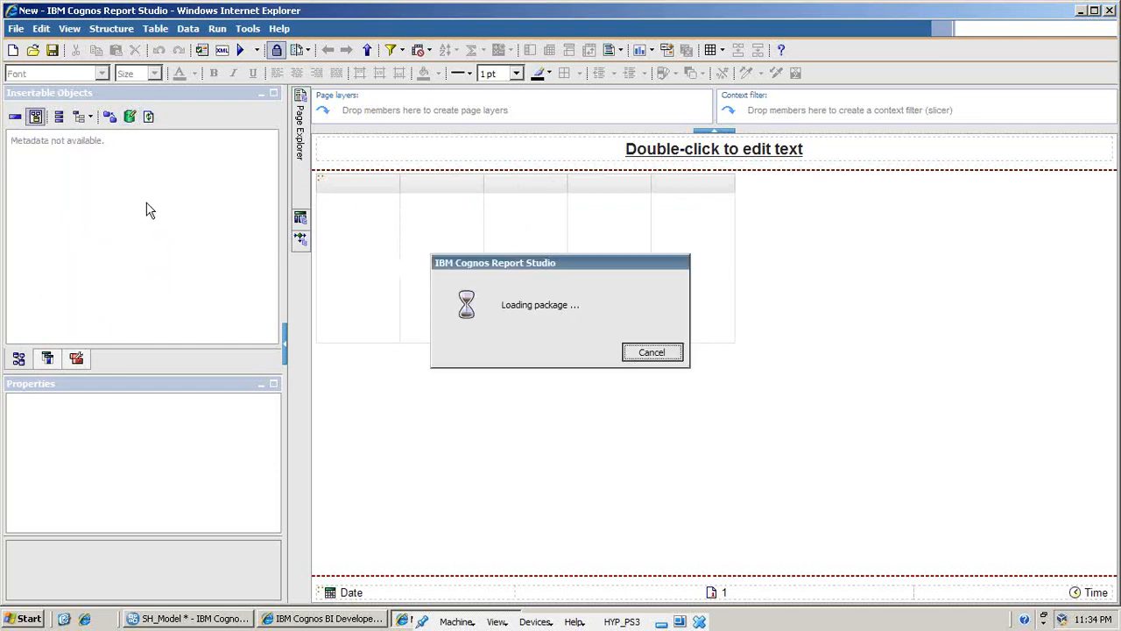
click(31, 156)
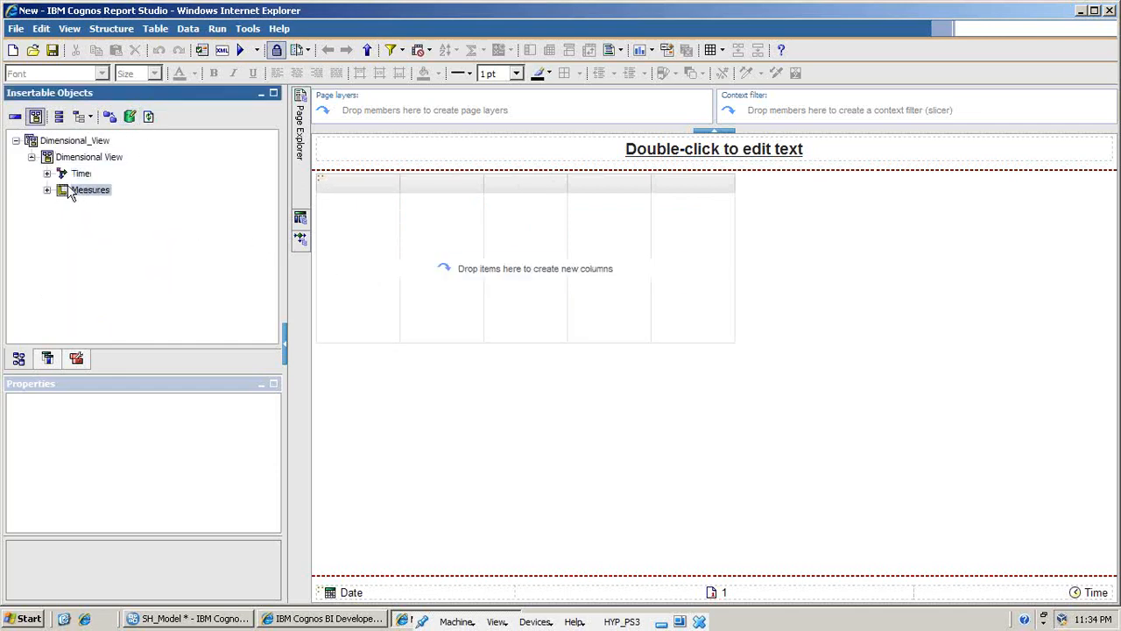
click(48, 189)
click(47, 173)
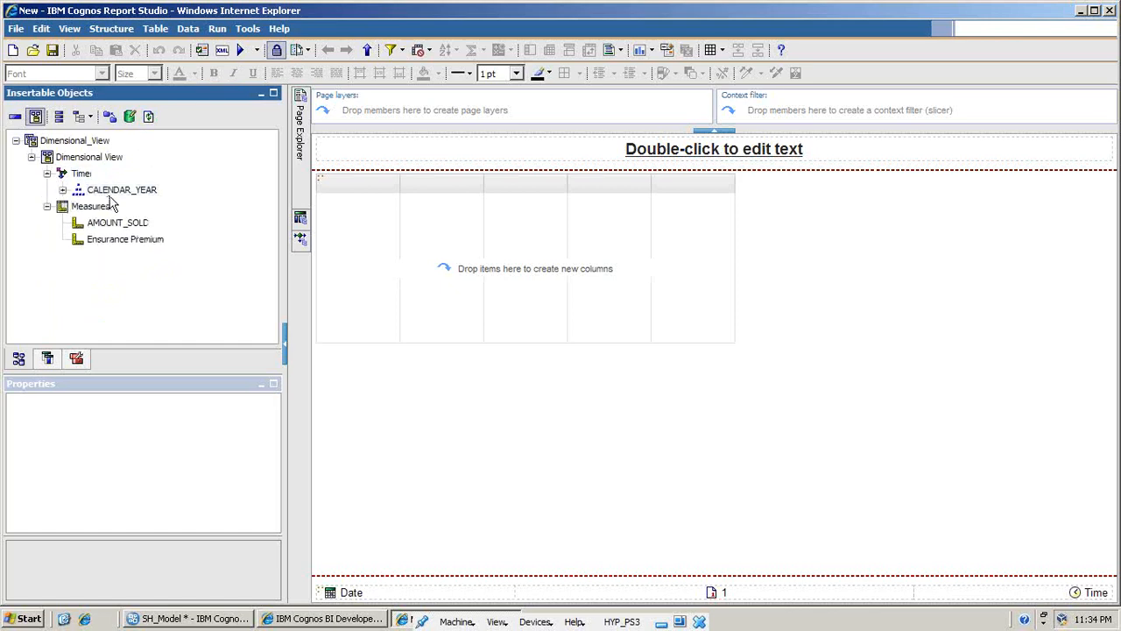
- Add the CALENDAR_YEAR hierarchy with root members and the AMOUNT_SOLD measure as columns of the list
click(112, 191)
drag(112, 195, 325, 233)
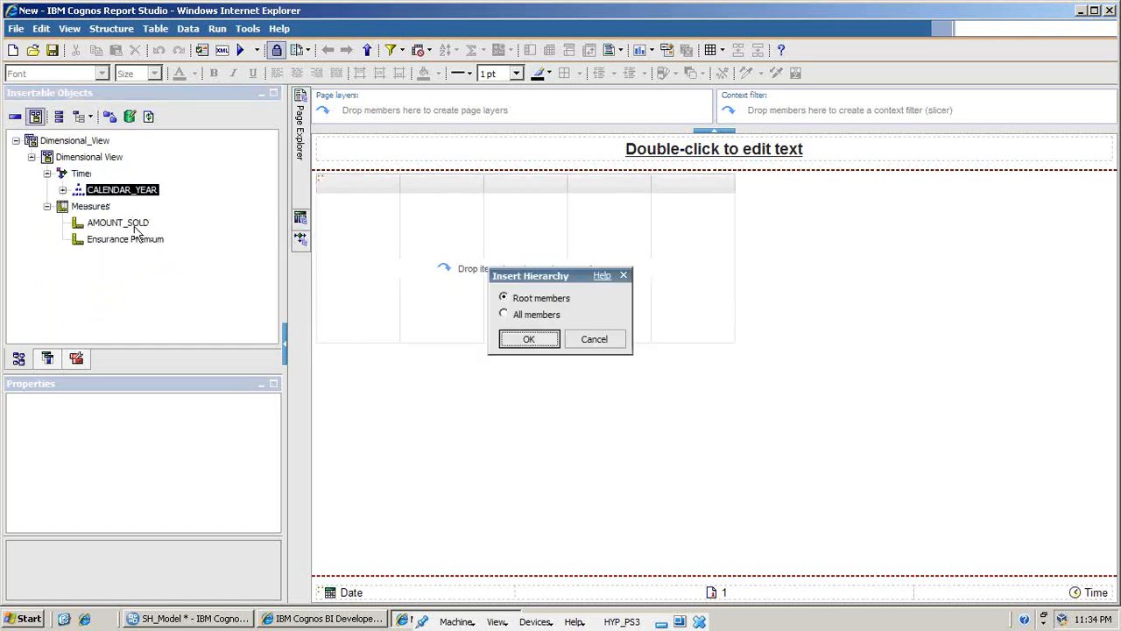
click(537, 341)
drag(121, 224, 411, 245)
- Allow drill-up and drill-down in the report's drill behavior
click(193, 34)
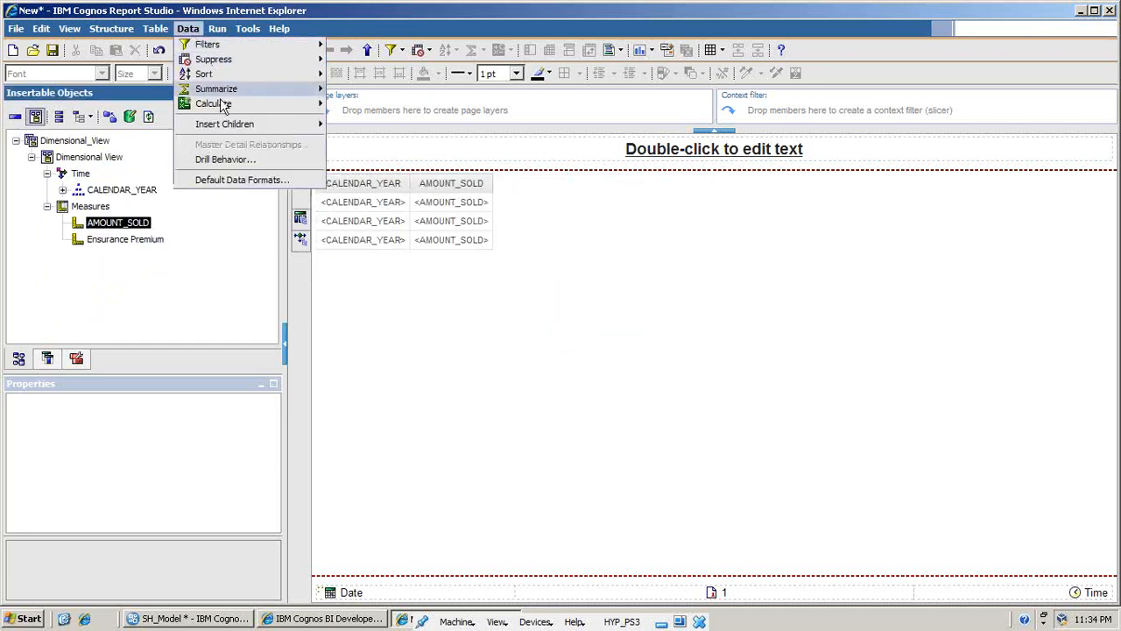
click(236, 165)
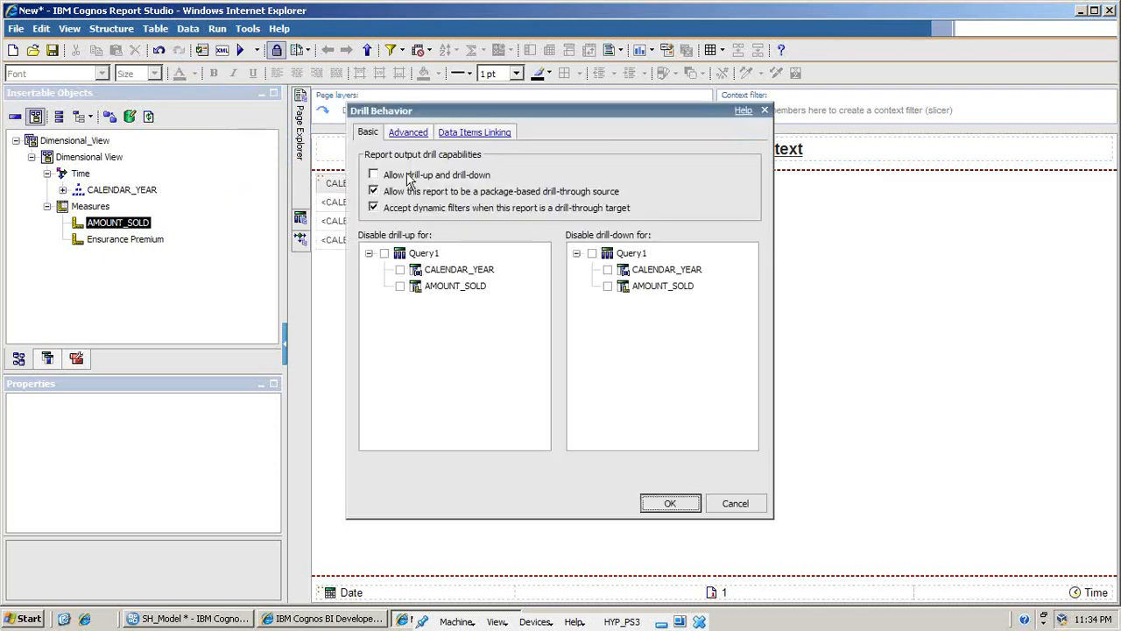
click(407, 174)
click(668, 501)
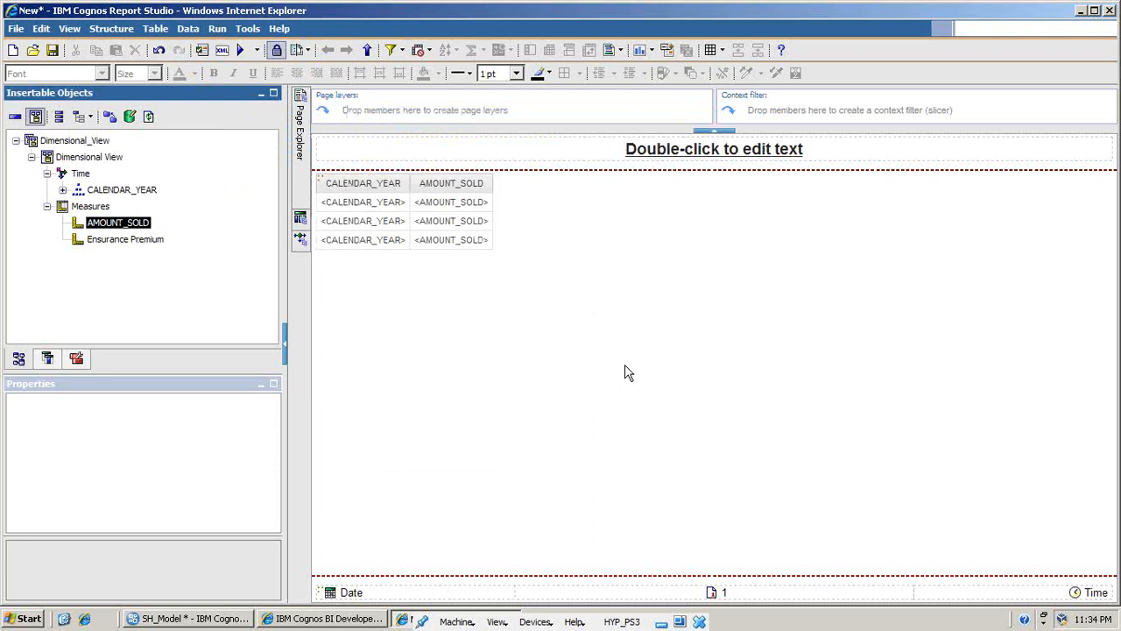
- Run the report in a maximized viewer and drill AMOUNT_SOLD down through 1998 to the months of quarter 1998-01
click(241, 51)
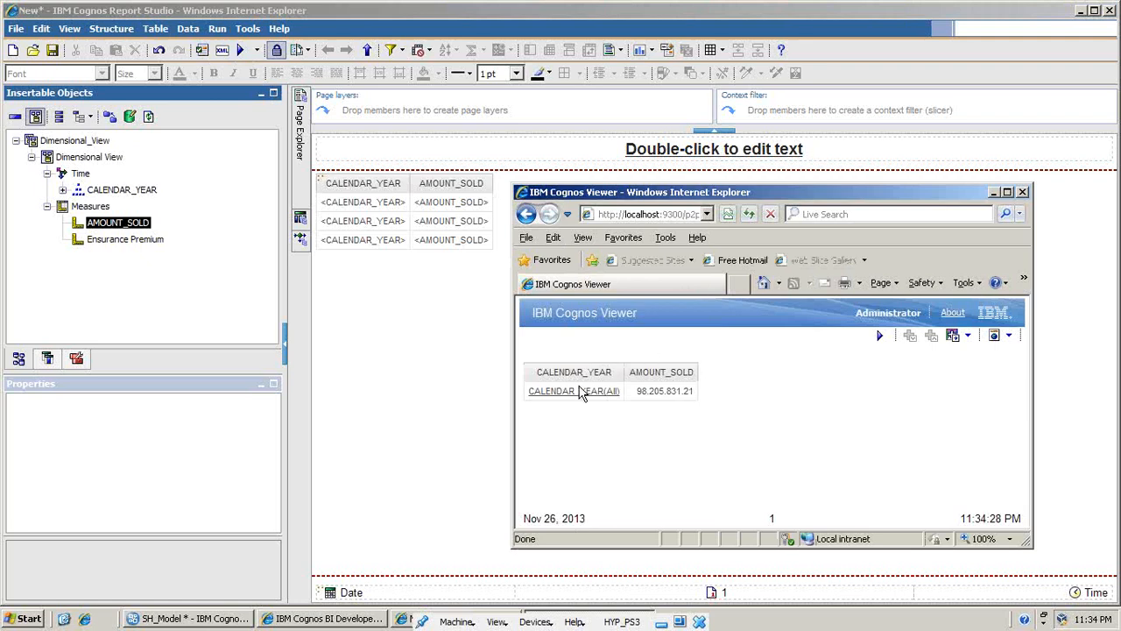
double_click(738, 194)
click(81, 208)
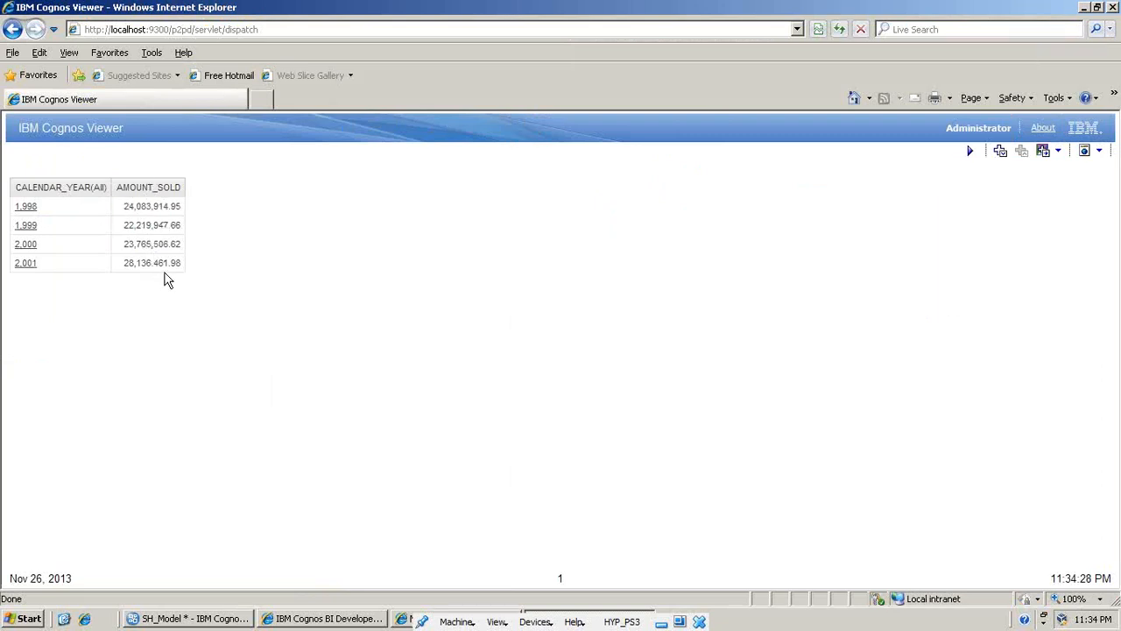
click(29, 207)
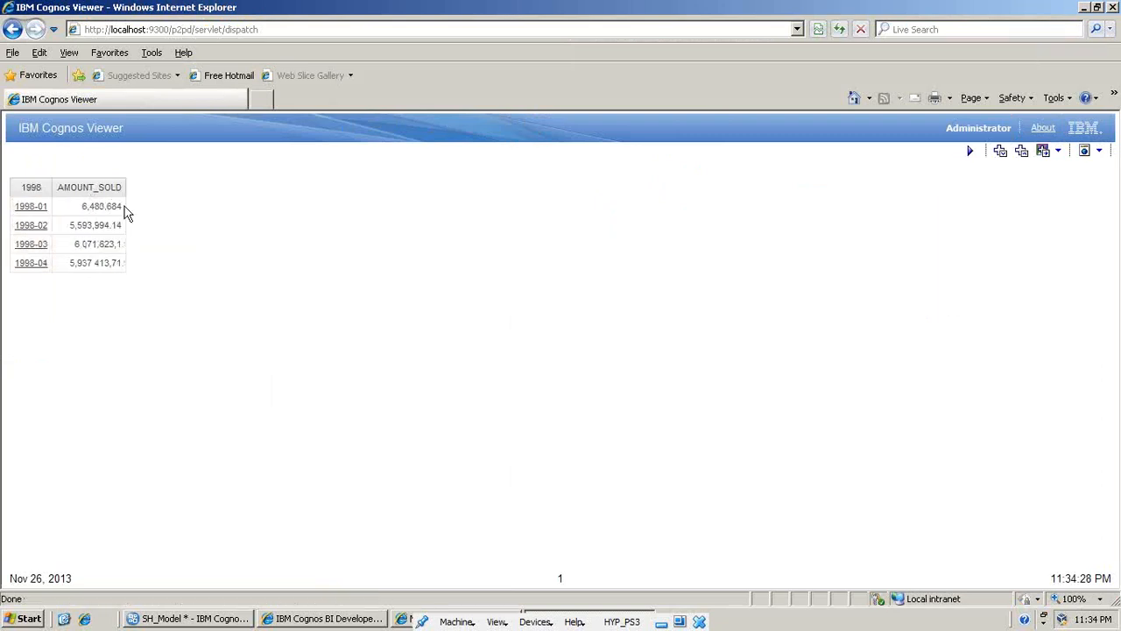
click(34, 209)
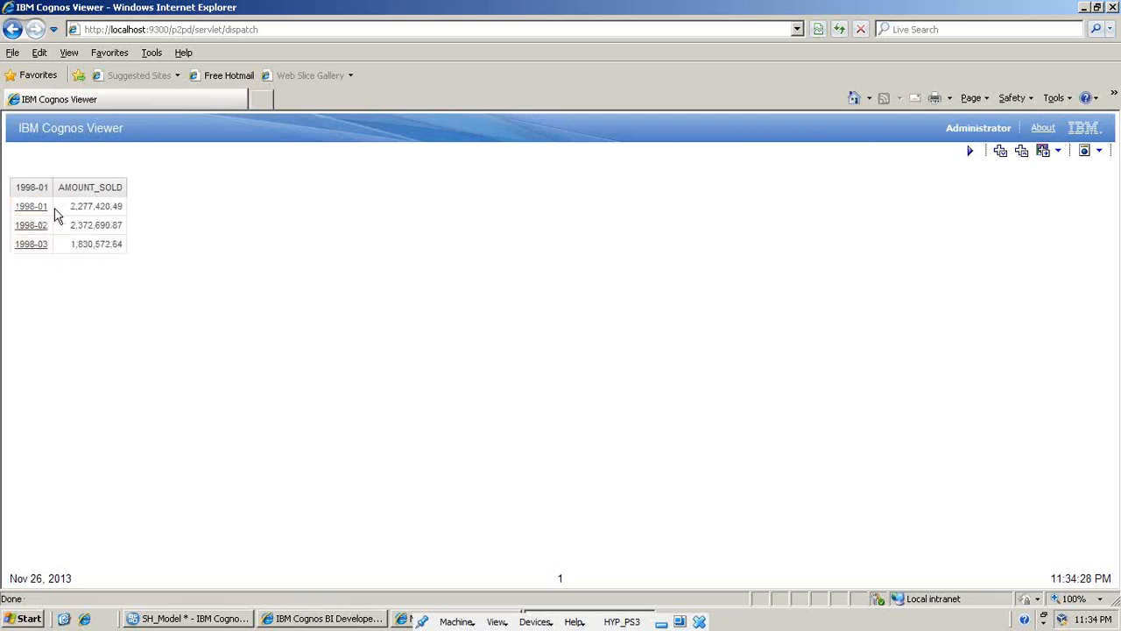
- Drill AMOUNT_SOLD back up from the months through the 1998 quarters to the calendar years
click(49, 209)
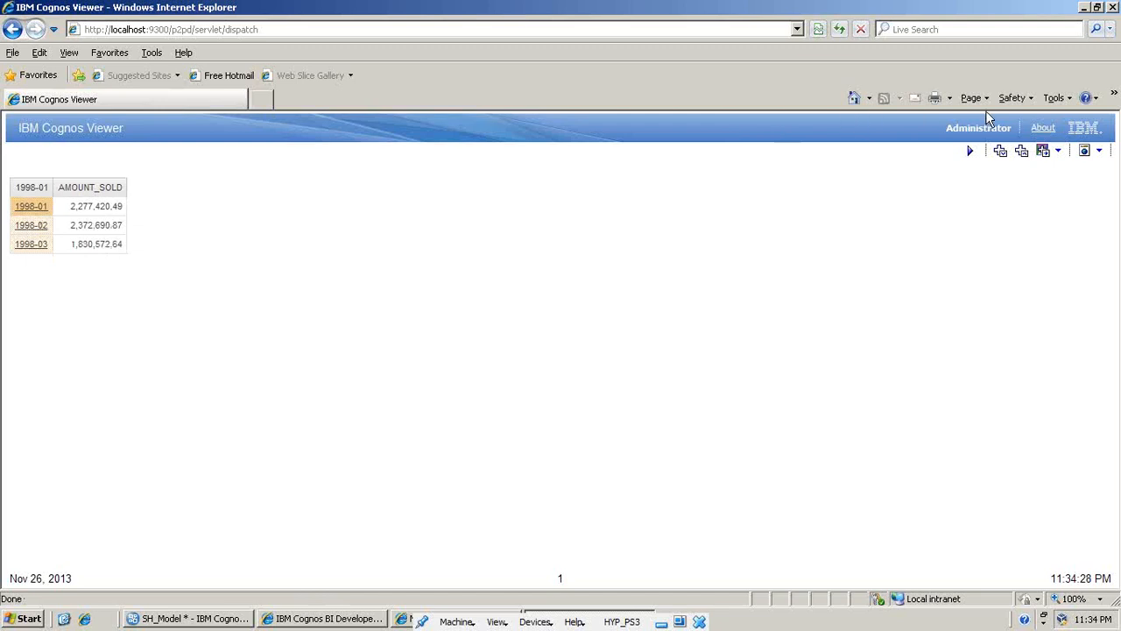
click(1022, 160)
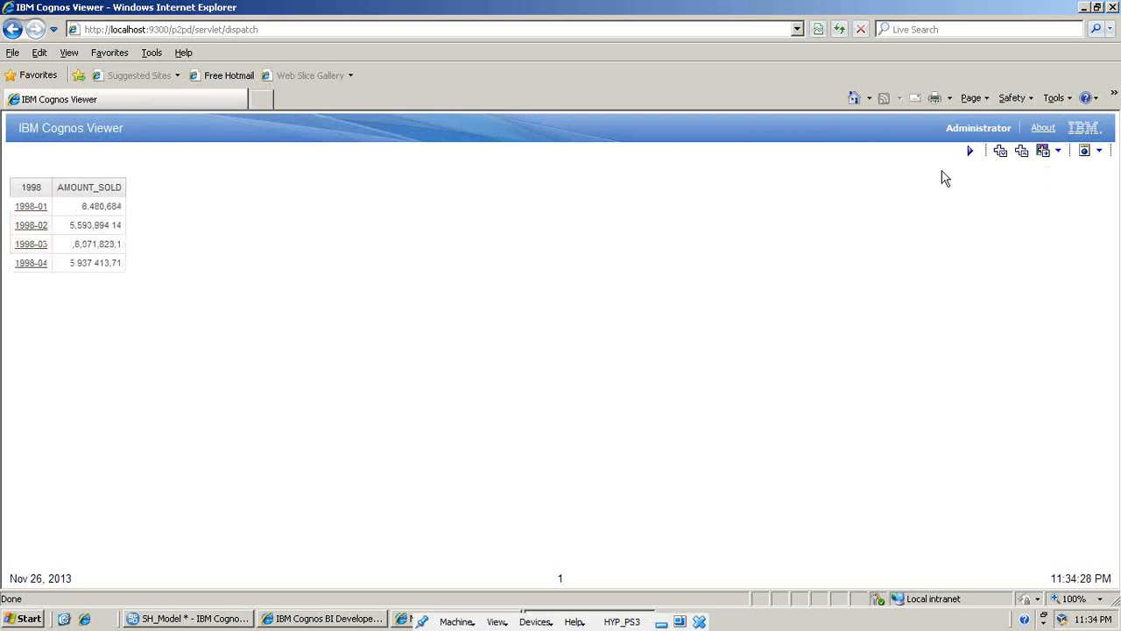
click(50, 206)
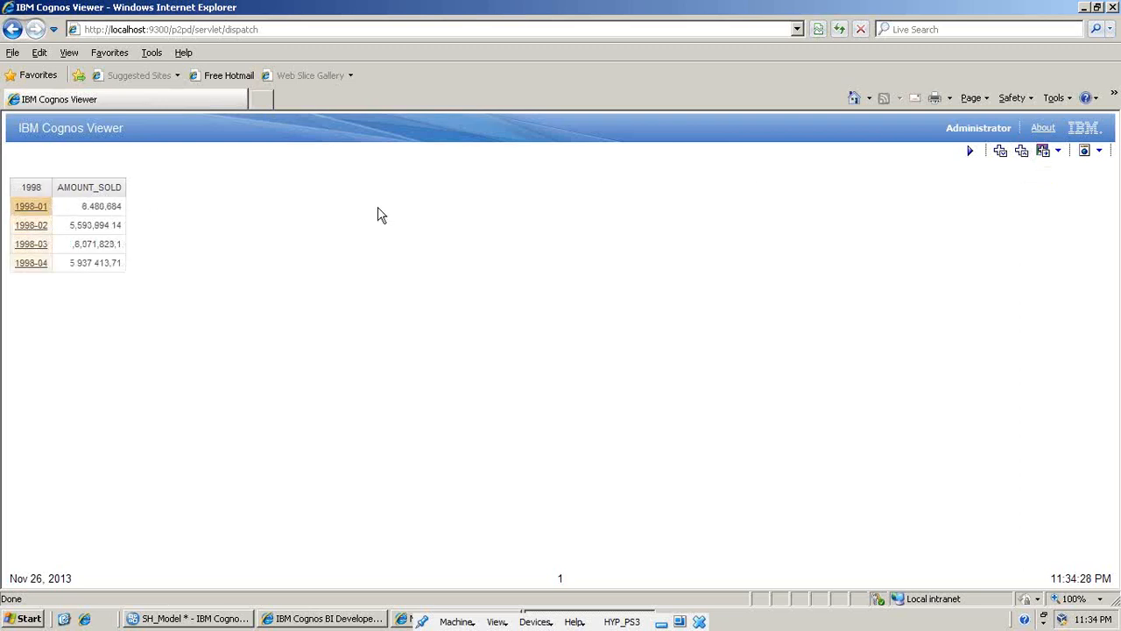
click(1031, 155)
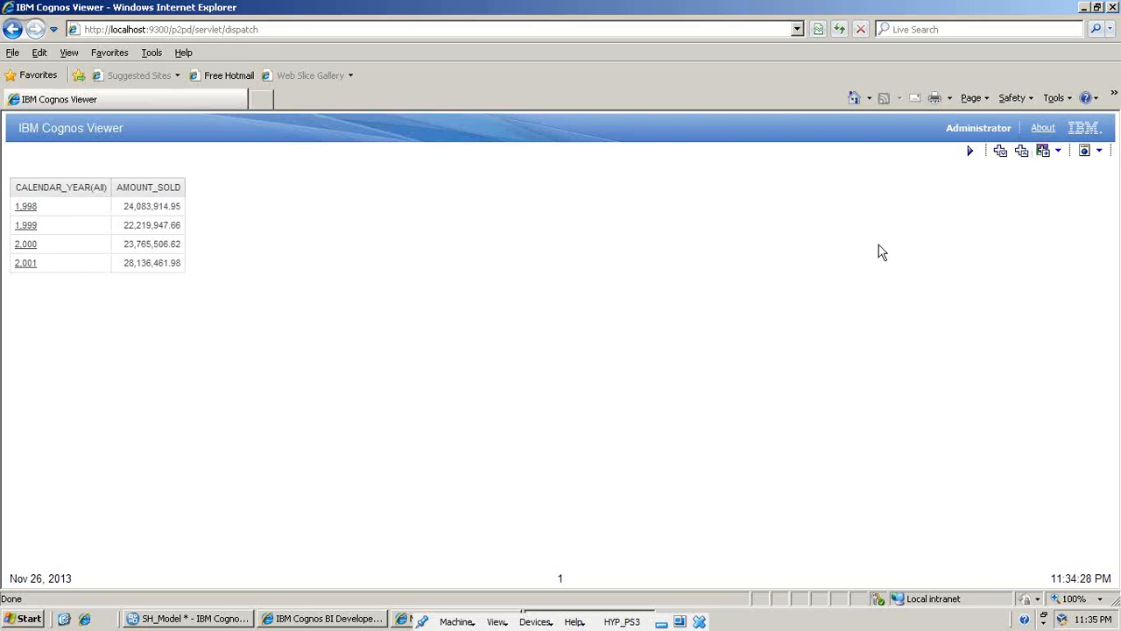
- Return to the report design and replace the AMOUNT_SOLD column of the list with Ensurance Premium
click(341, 620)
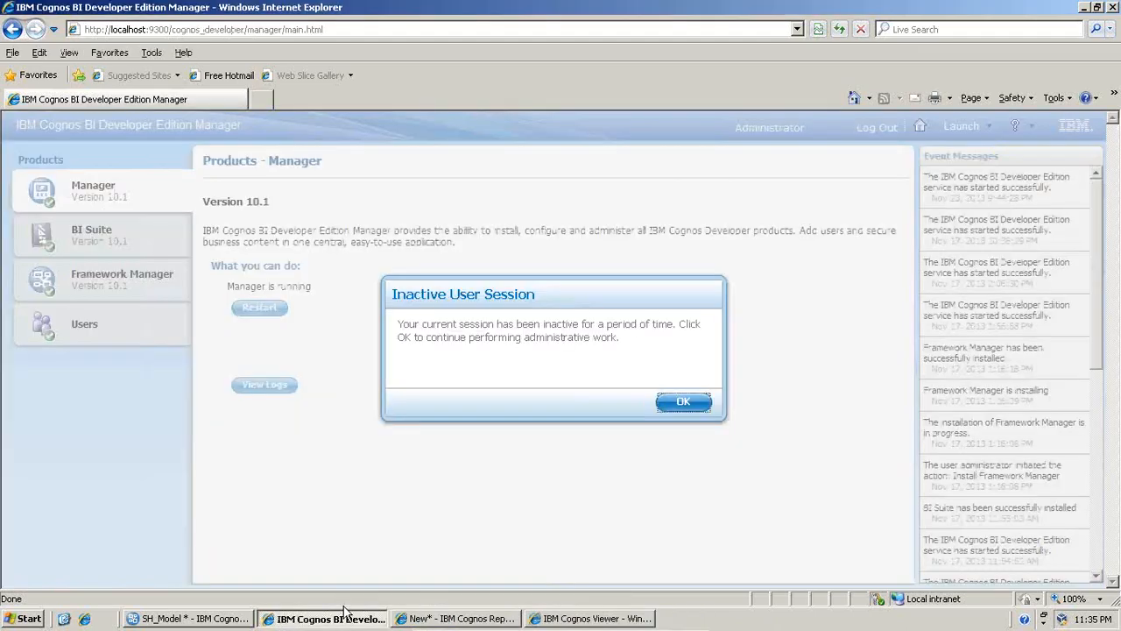
click(689, 403)
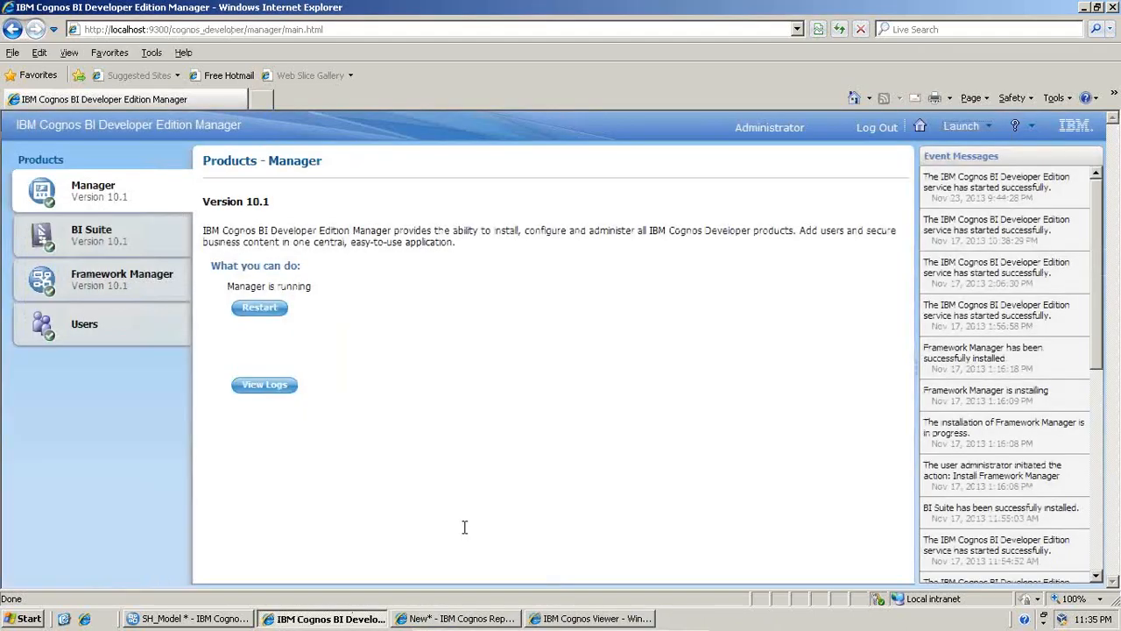
click(451, 618)
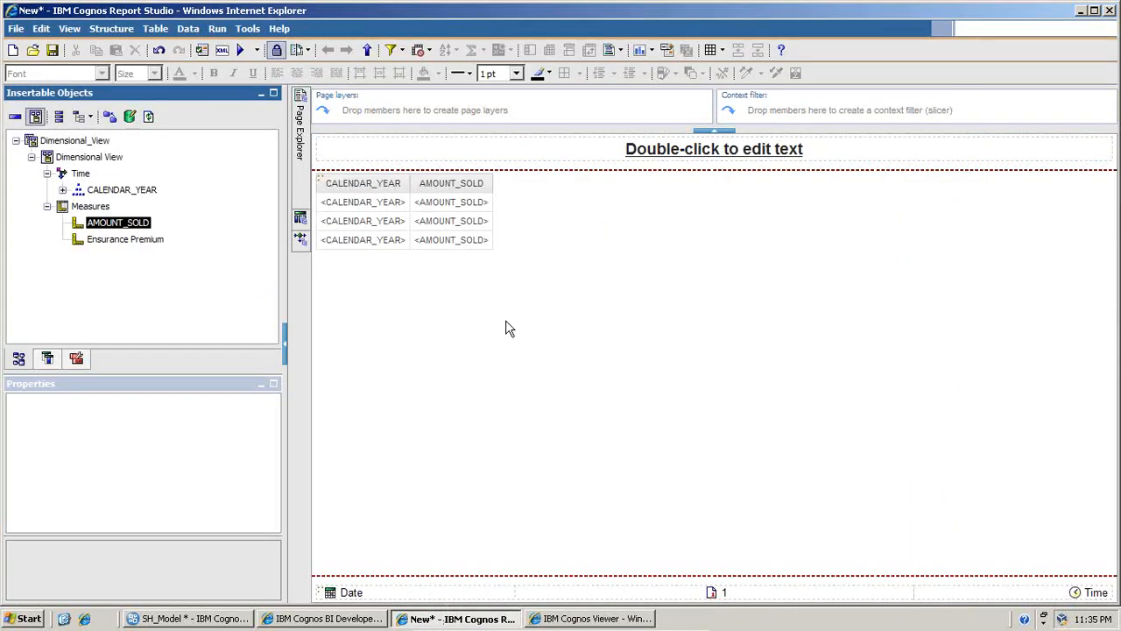
click(477, 239)
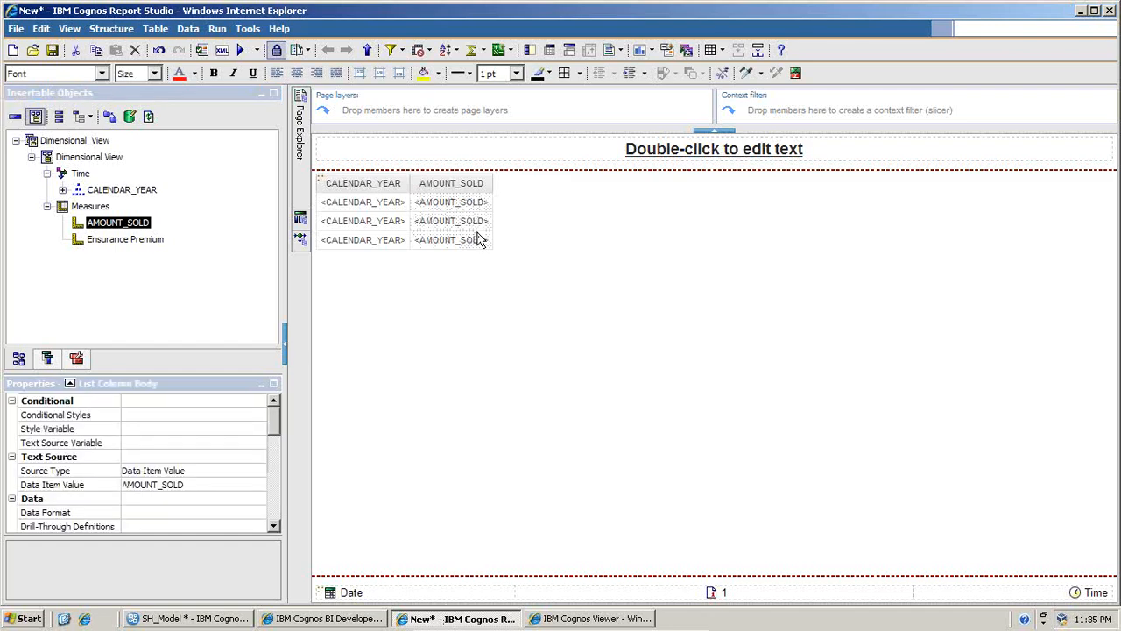
key(Delete)
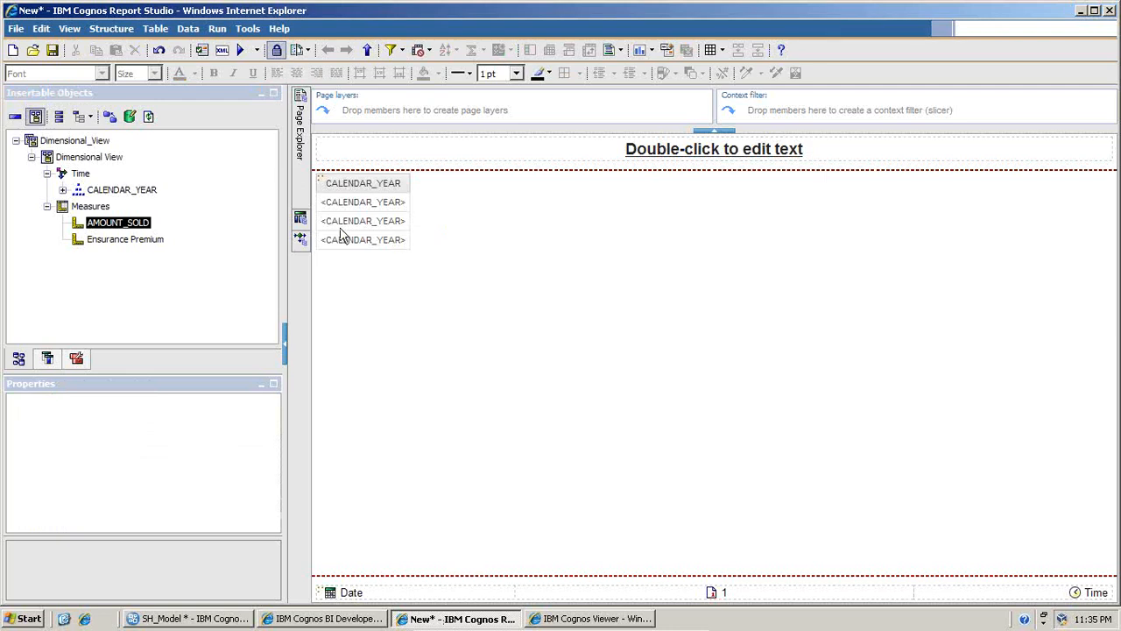
drag(121, 239, 409, 216)
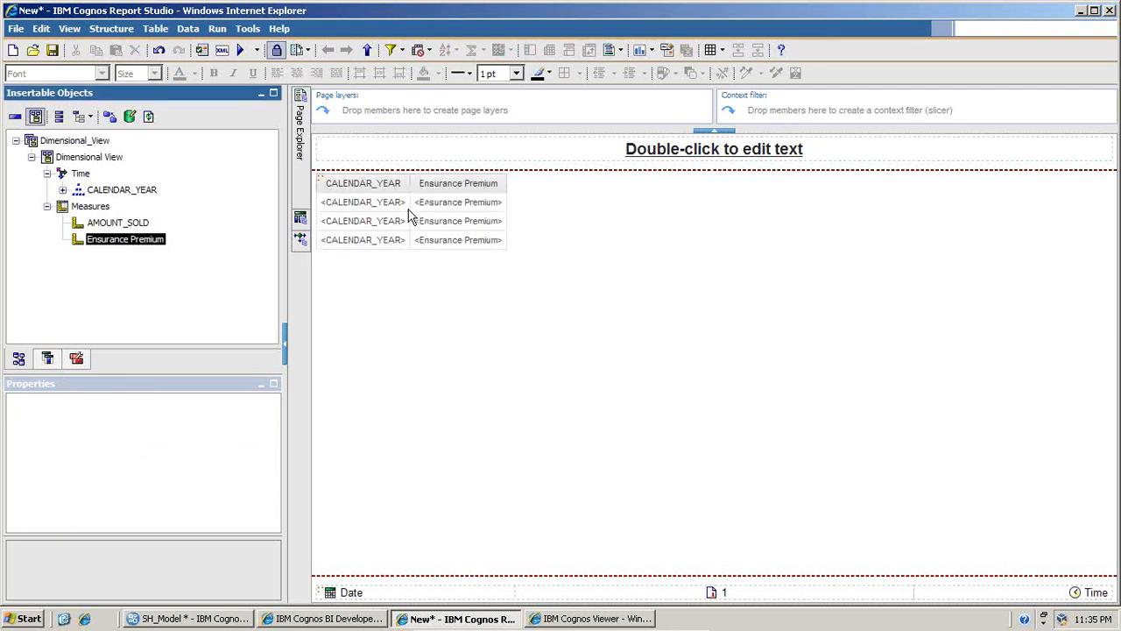
- Run the report and drill Ensurance Premium down from all years to the quarters of 1998
click(239, 50)
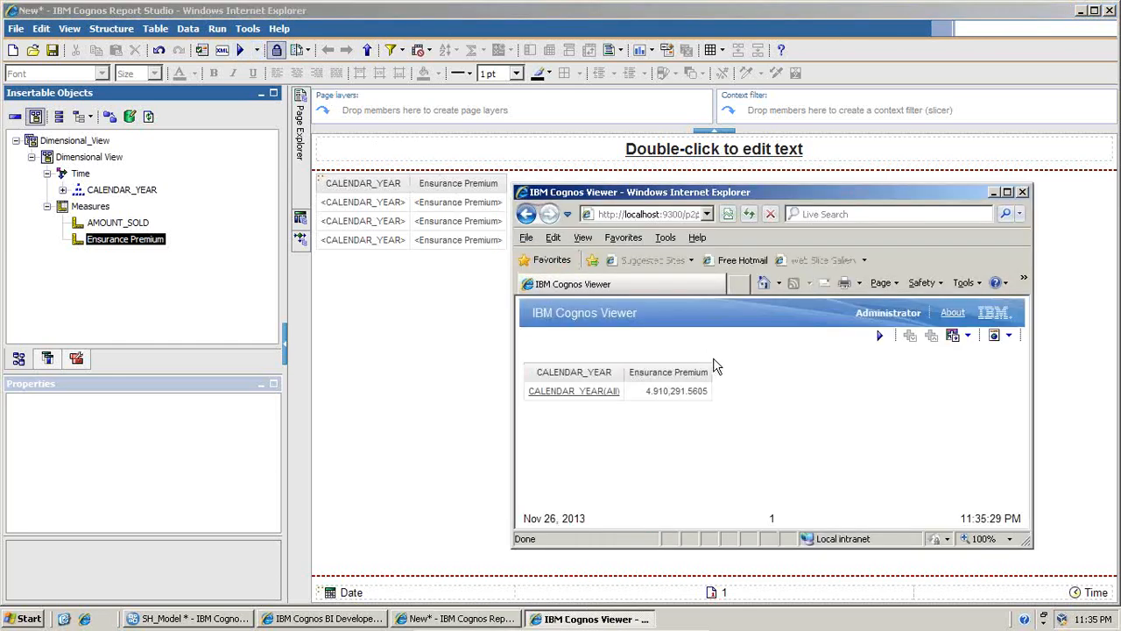
click(607, 396)
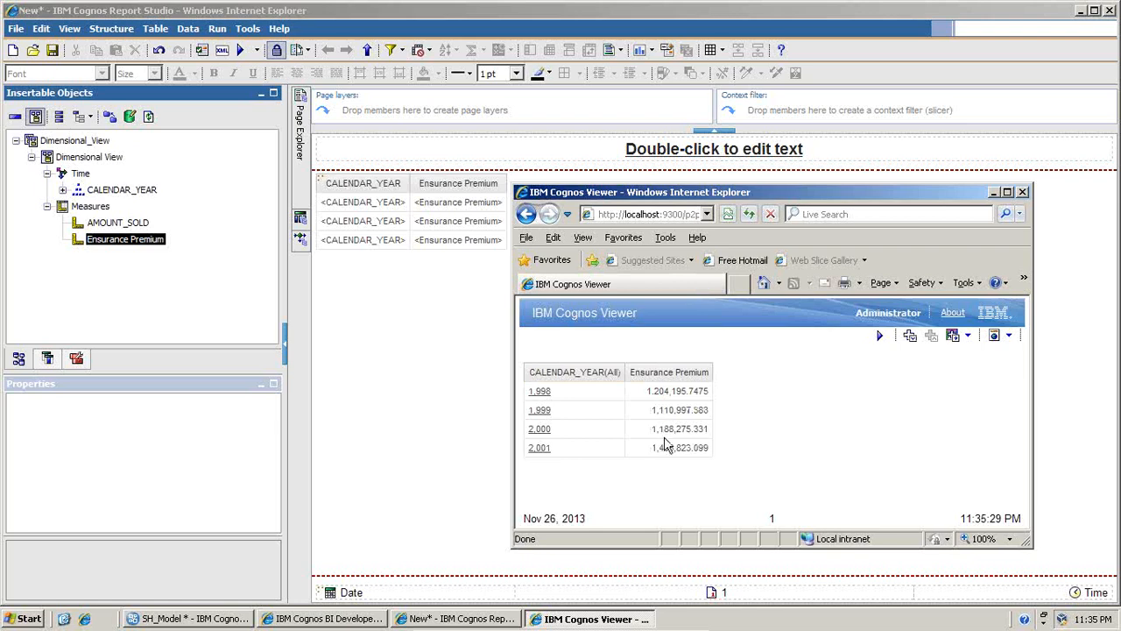
drag(648, 390, 712, 396)
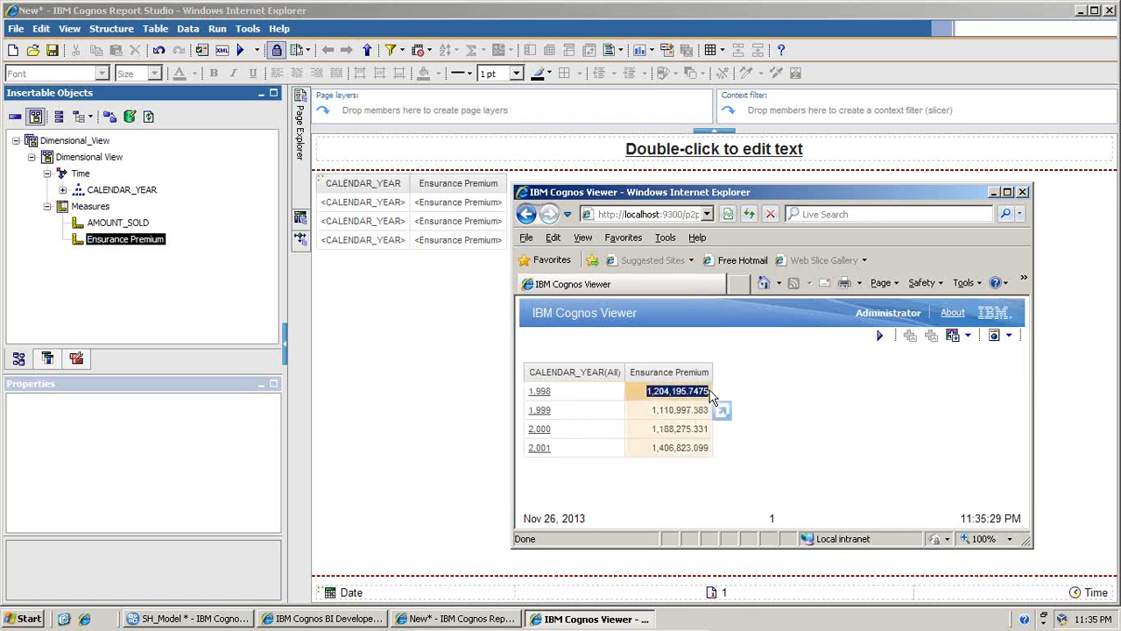
click(543, 396)
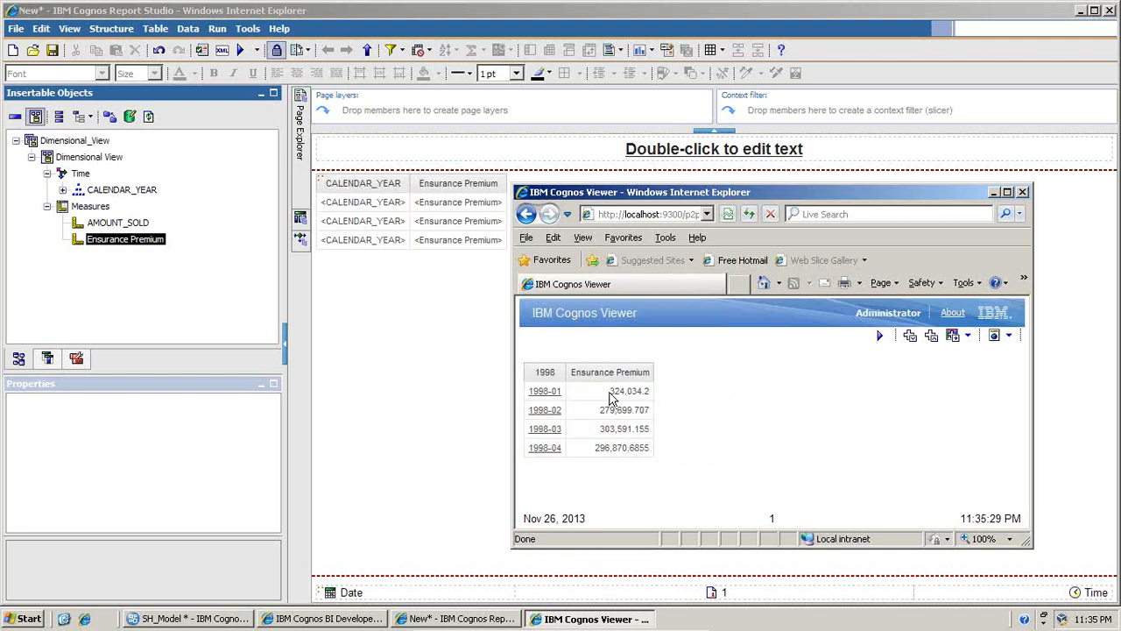
- Check the Ensurance Premium values of the 1998 quarters, then drill into 1998-01 and compare its monthly values
drag(606, 391, 650, 448)
click(597, 448)
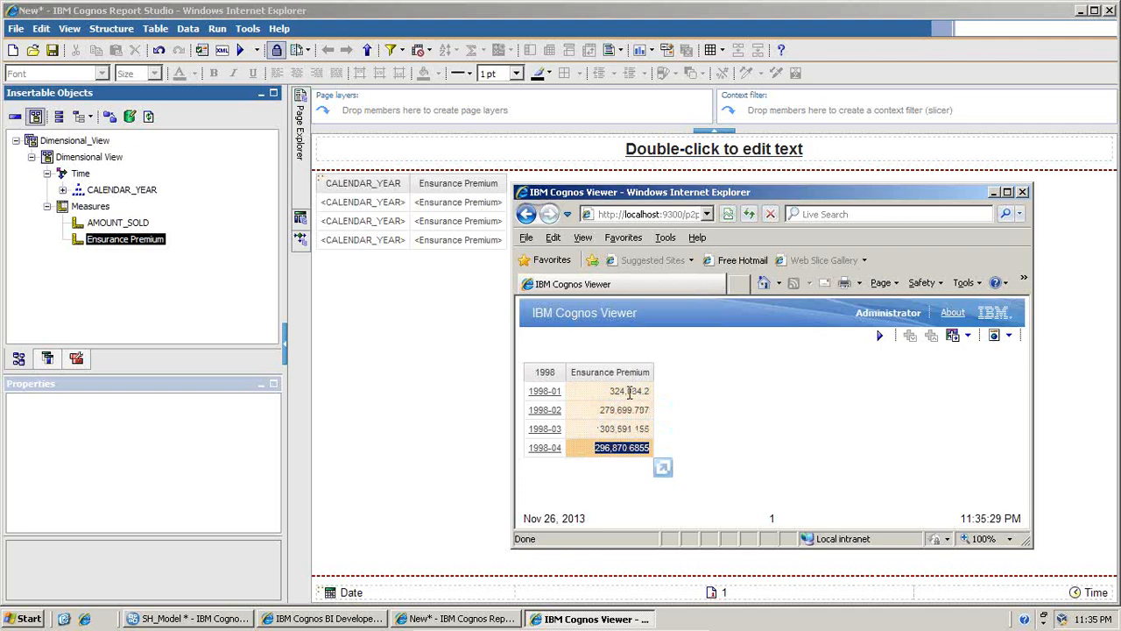
drag(616, 391, 651, 391)
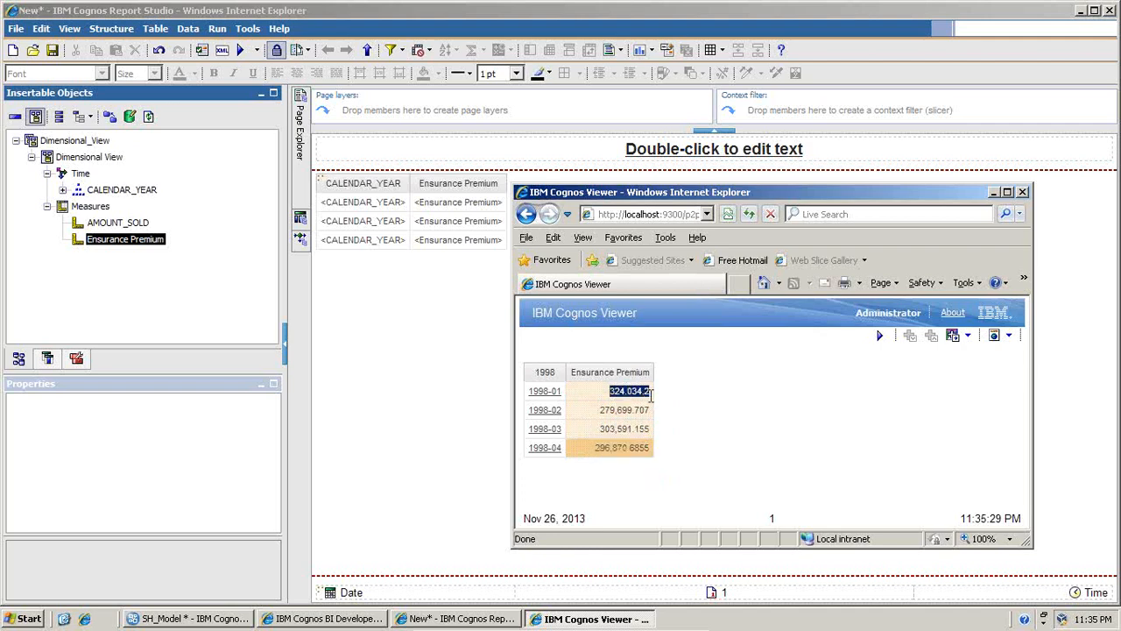
click(551, 394)
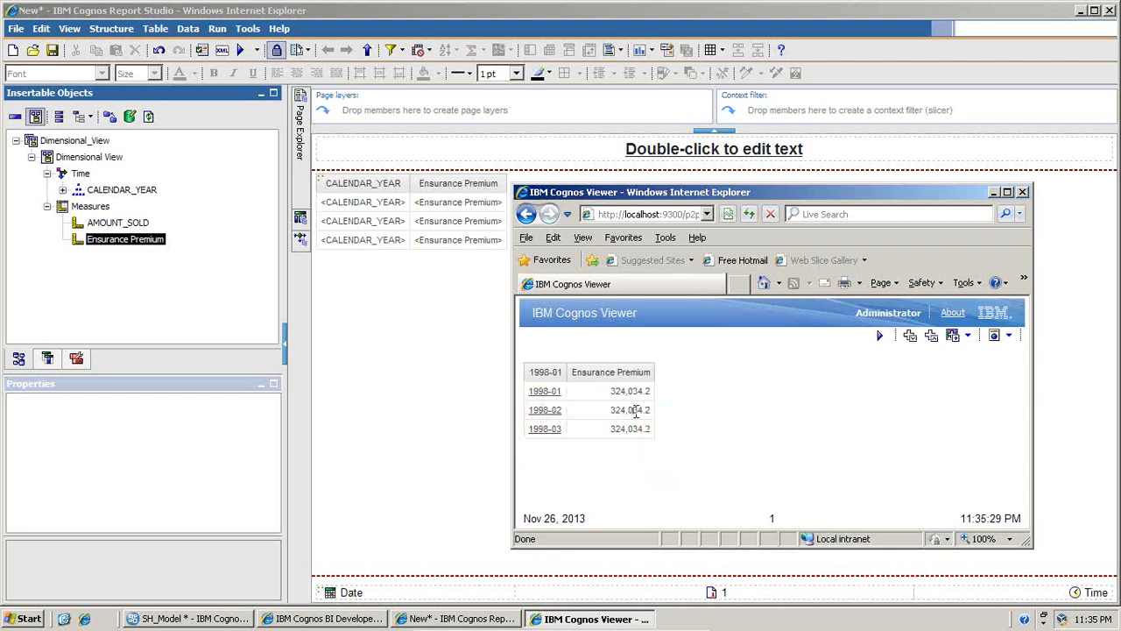
drag(612, 391, 651, 433)
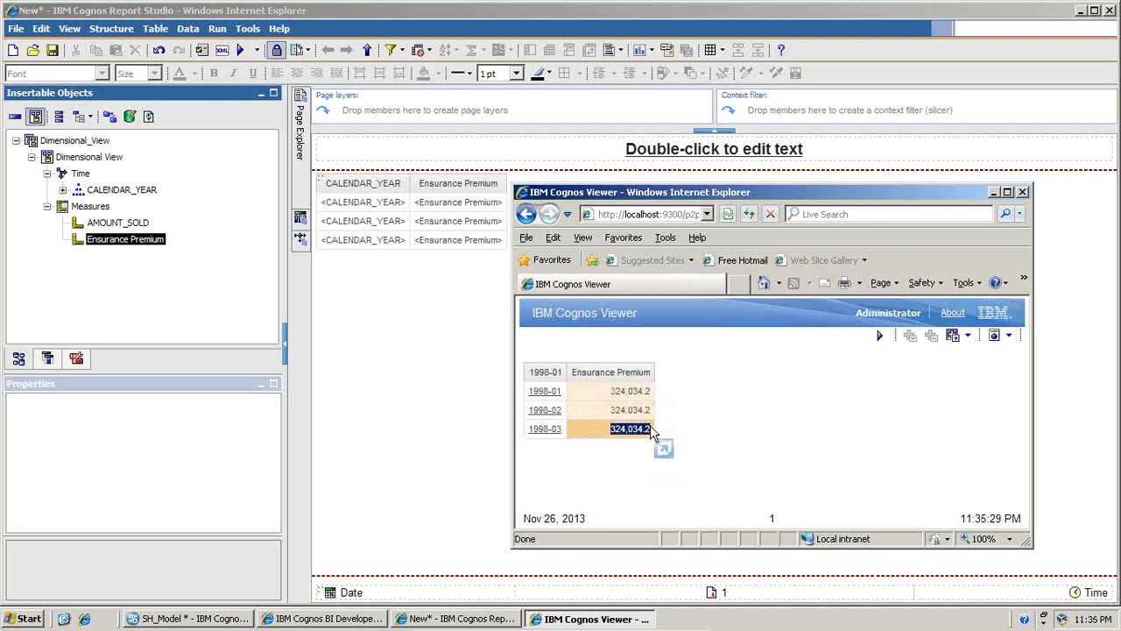